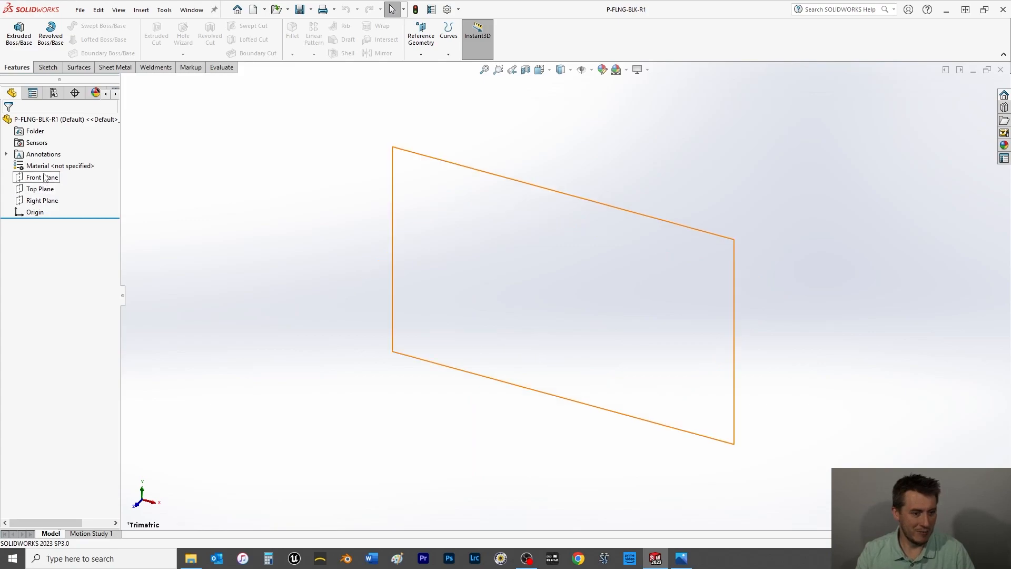
# Step: Start a sketch on the Top Plane and draw a center rectangle about 4.36 by 3.69 in from the origin
pyautogui.click(47, 190)
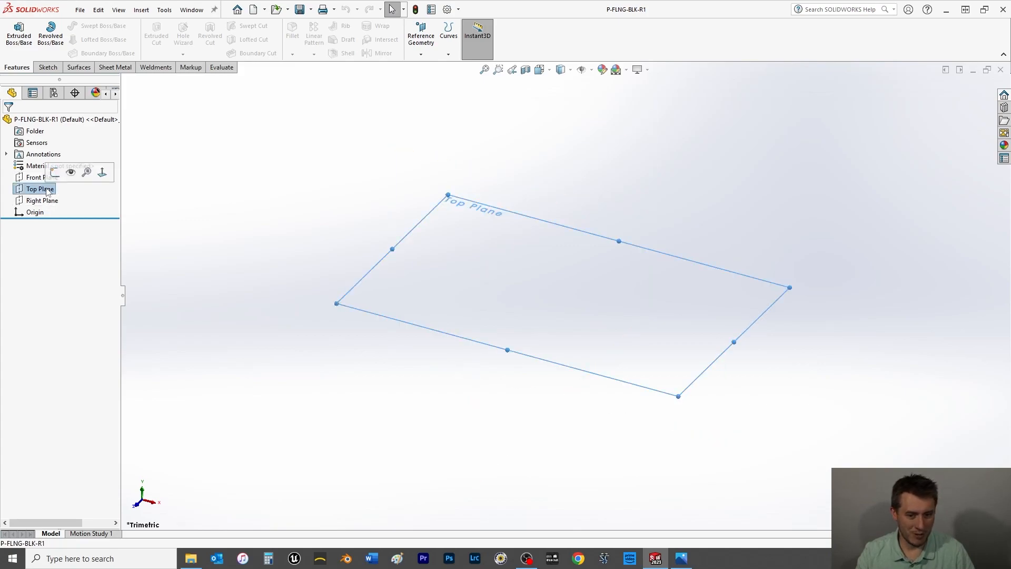
pyautogui.hotkey('ctrl', '8')
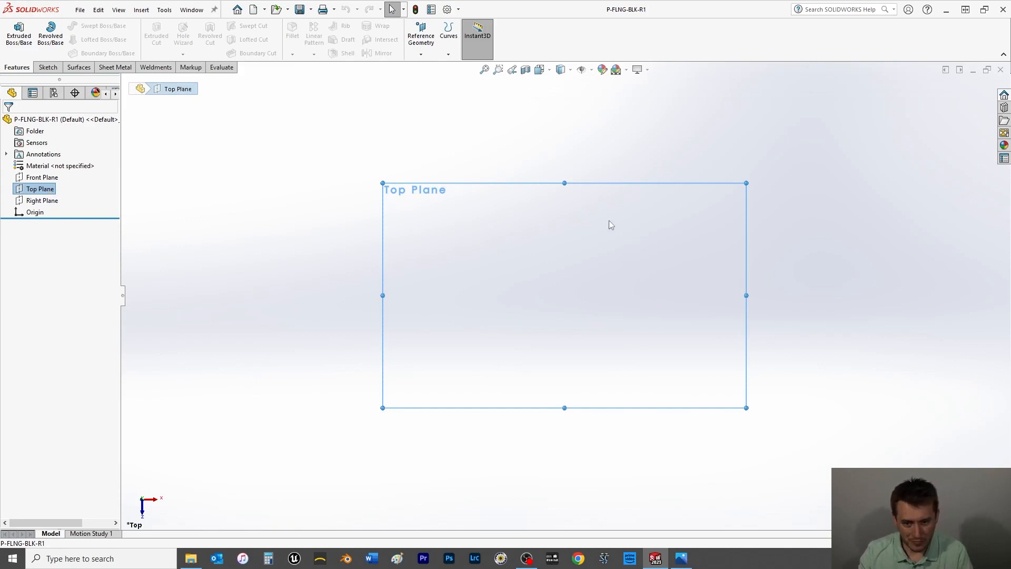
pyautogui.click(46, 67)
pyautogui.click(15, 32)
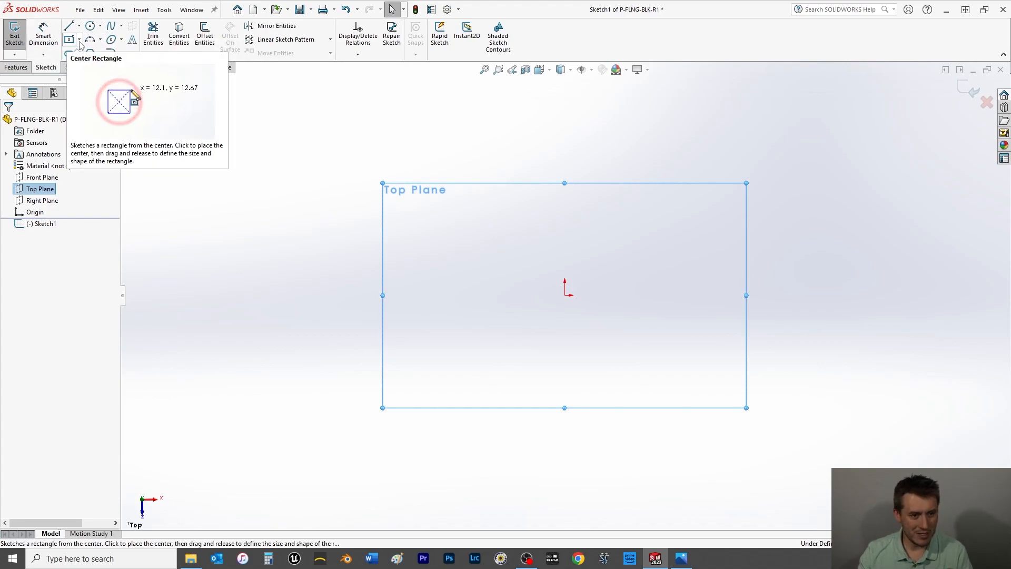
pyautogui.click(72, 42)
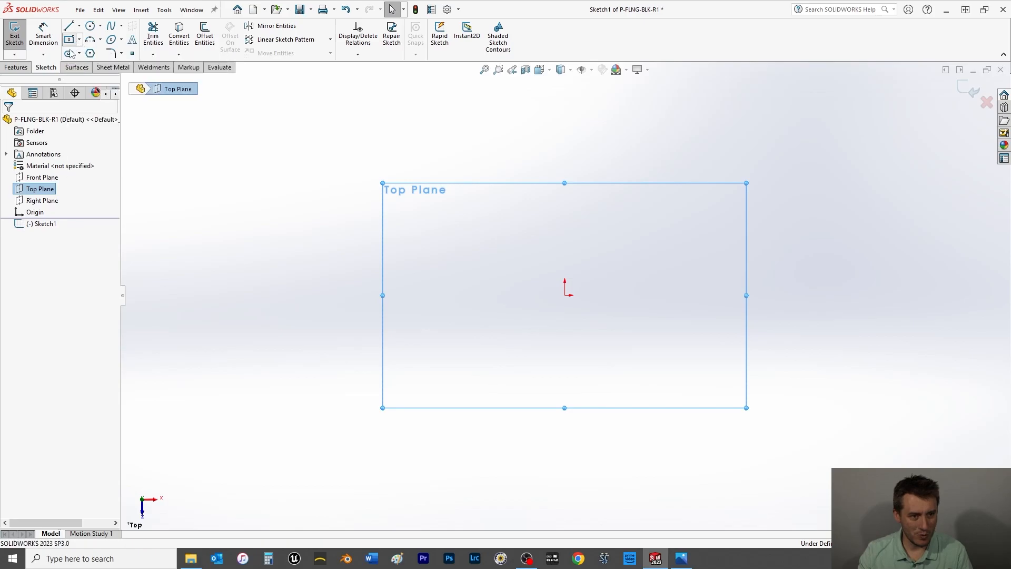
pyautogui.click(565, 295)
pyautogui.click(677, 391)
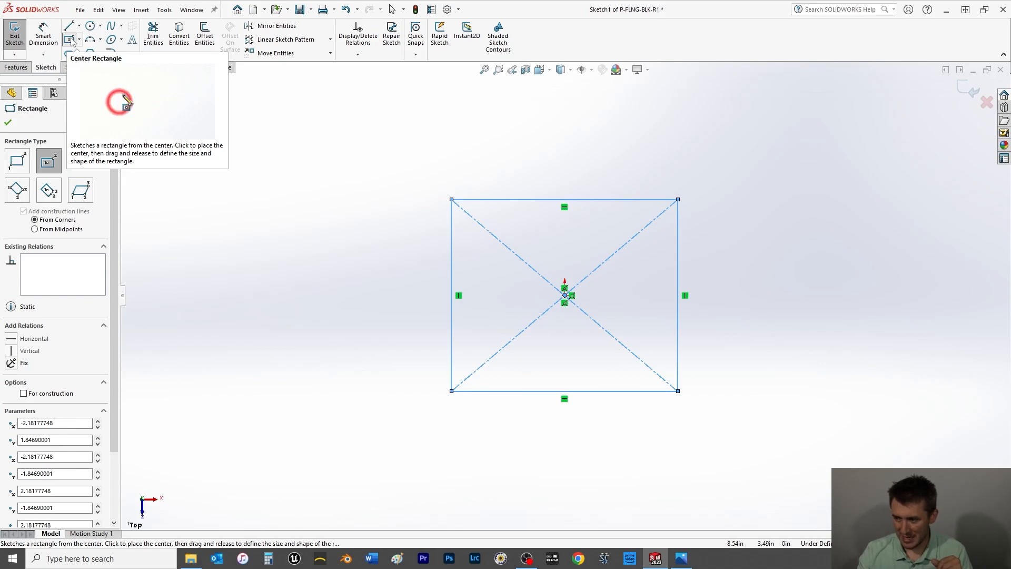
# Step: Dimension the rectangle's left vertical side at its drawn length and exit the sketch
pyautogui.click(43, 34)
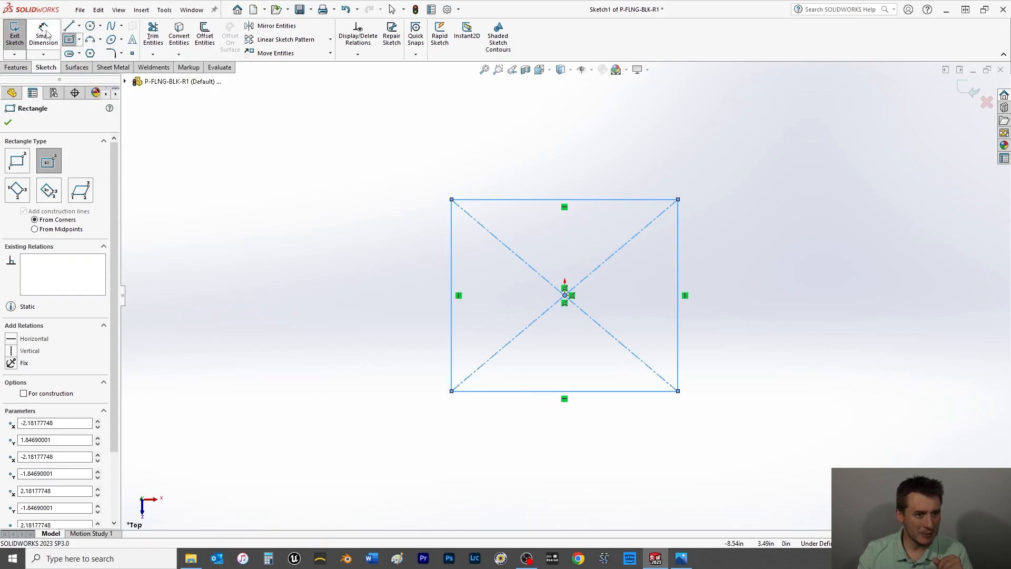
pyautogui.click(451, 267)
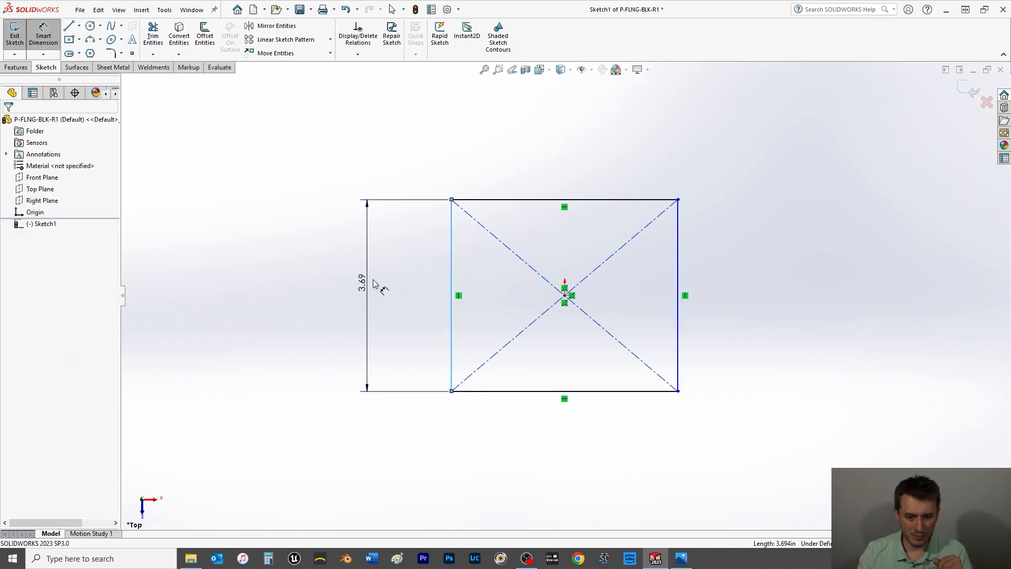
pyautogui.click(368, 287)
pyautogui.press('Return')
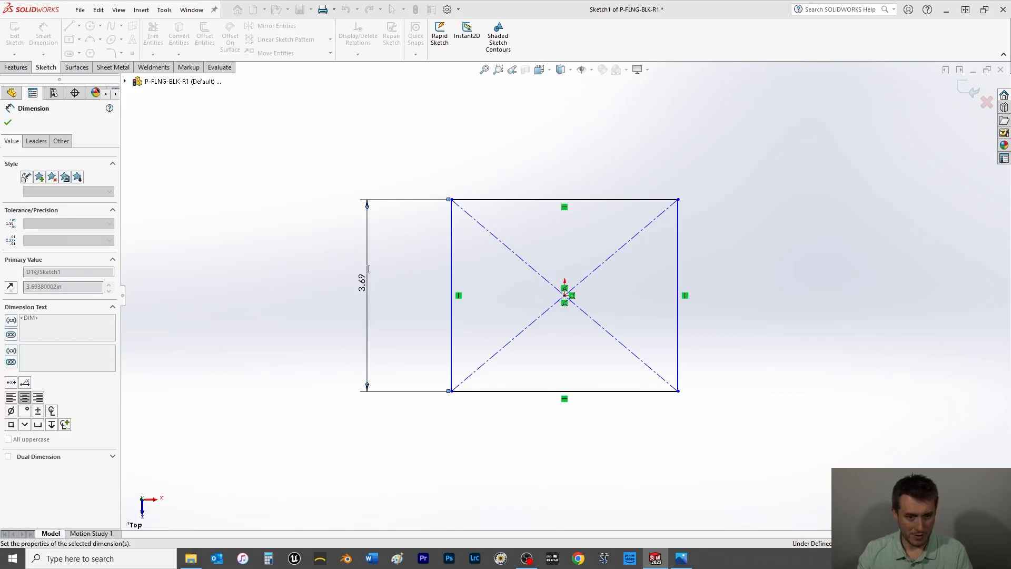
pyautogui.press('Escape')
pyautogui.click(14, 34)
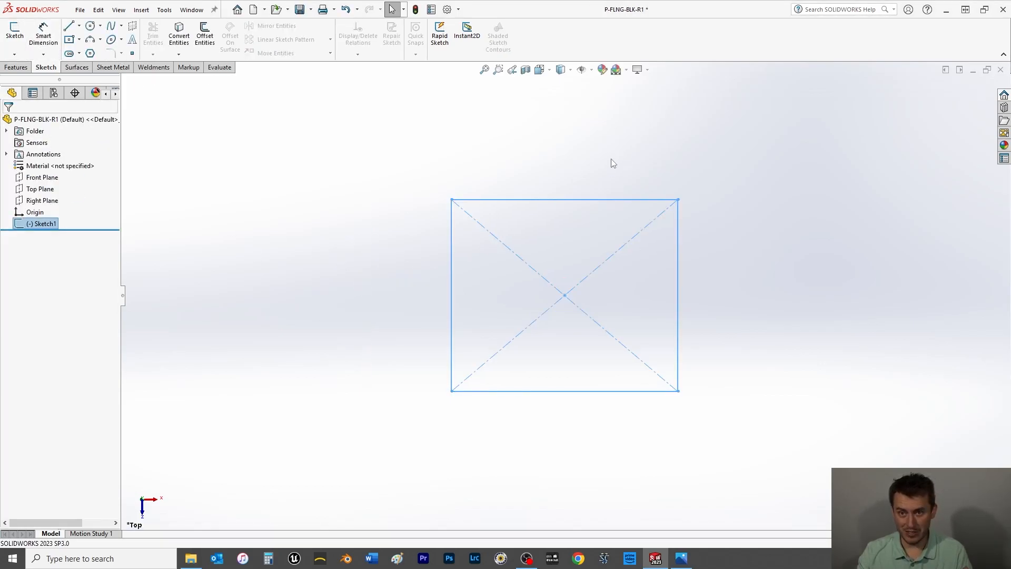
# Step: Change the document's unit system to MMGS (millimeter, gram, second)
pyautogui.click(451, 11)
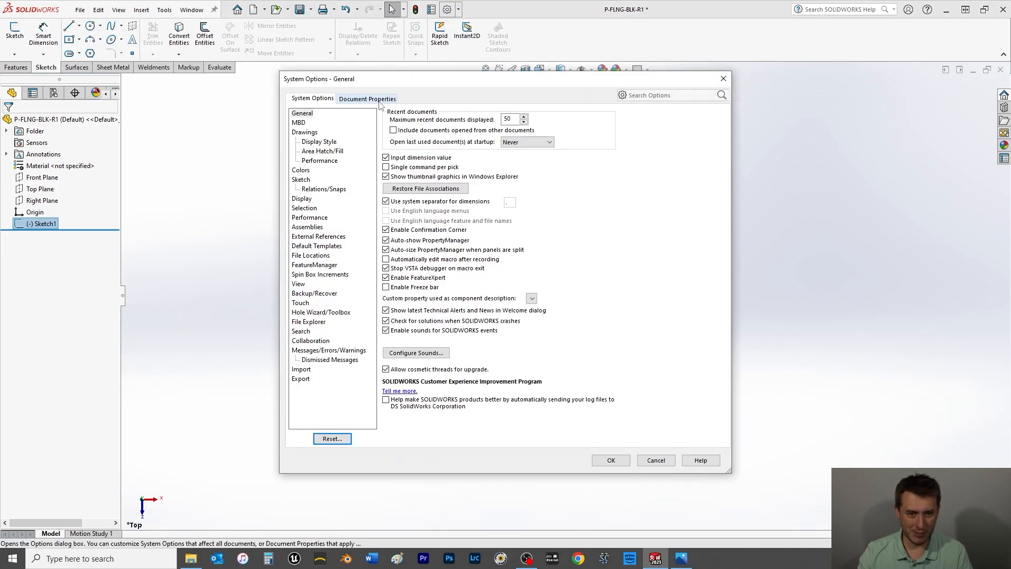
pyautogui.click(354, 100)
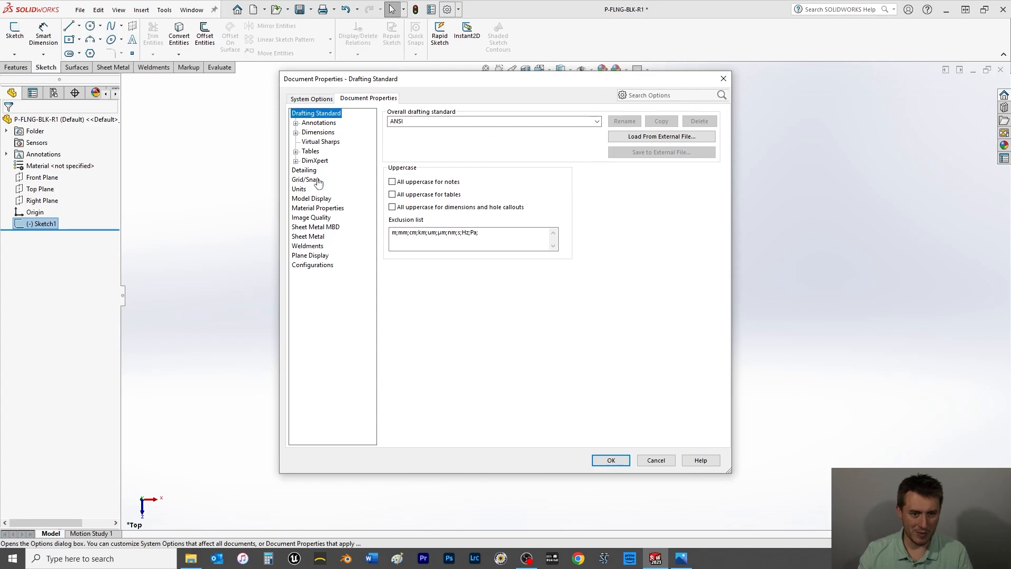
pyautogui.click(299, 189)
pyautogui.click(392, 138)
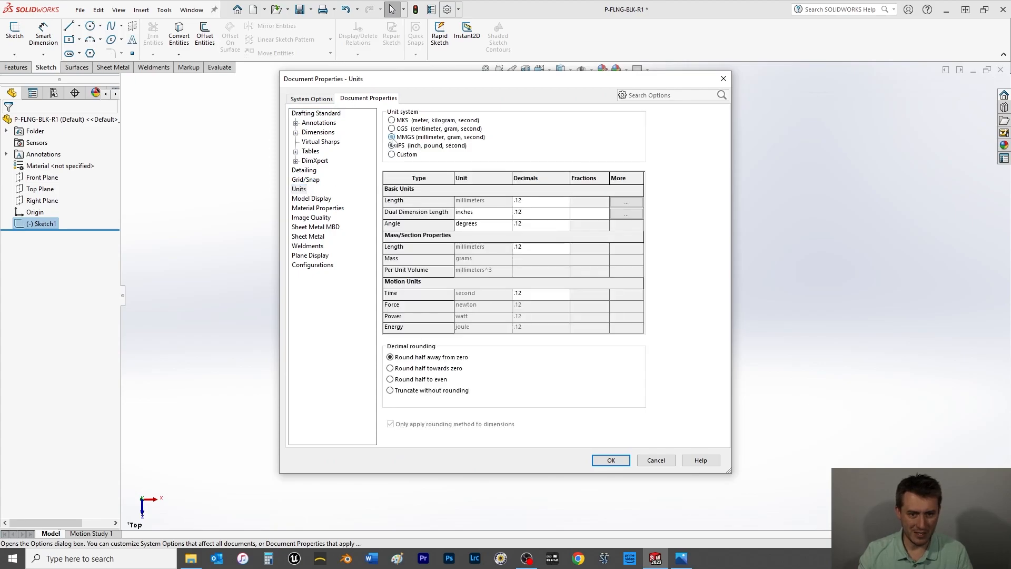
pyautogui.click(613, 459)
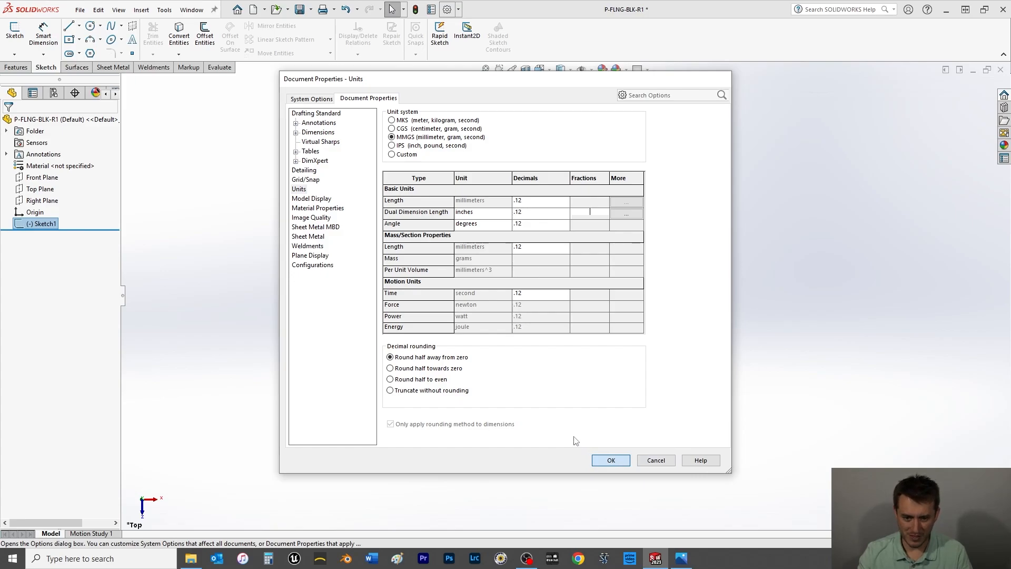
# Step: Reopen the rectangle sketch for editing and dimension the rectangle's top edge to 80 mm
pyautogui.click(42, 222)
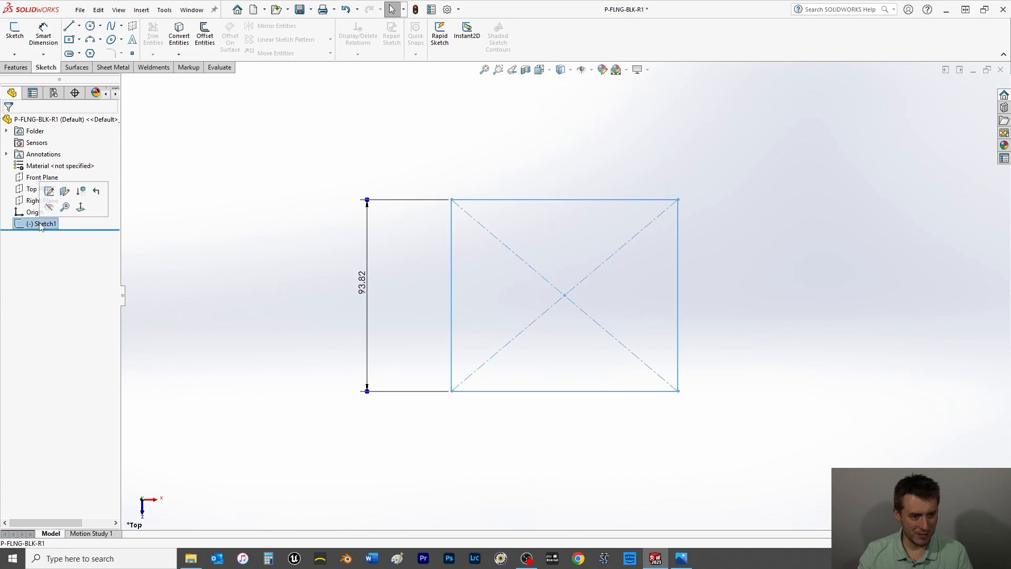
pyautogui.click(49, 191)
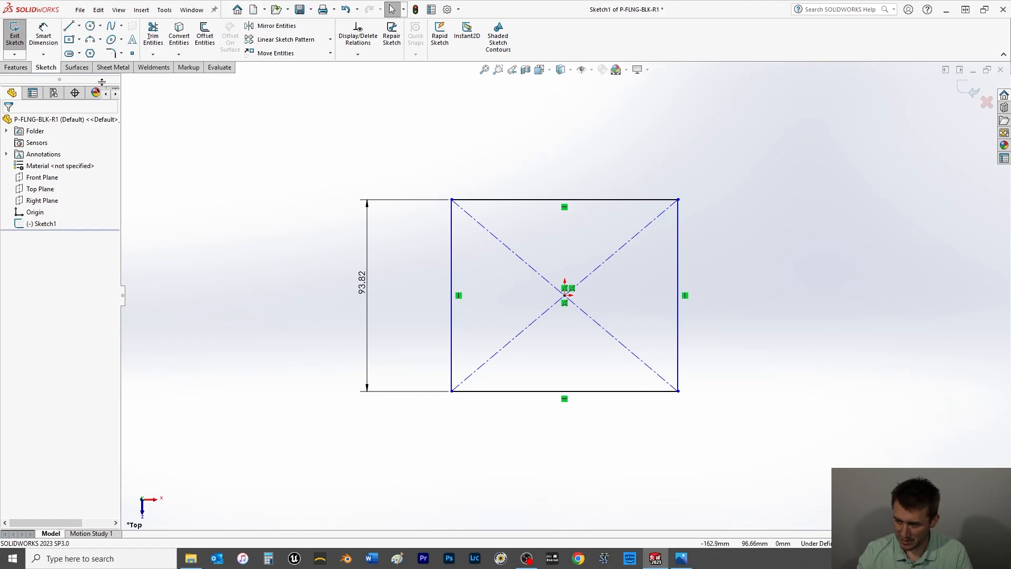
pyautogui.click(44, 34)
pyautogui.click(562, 199)
pyautogui.click(560, 153)
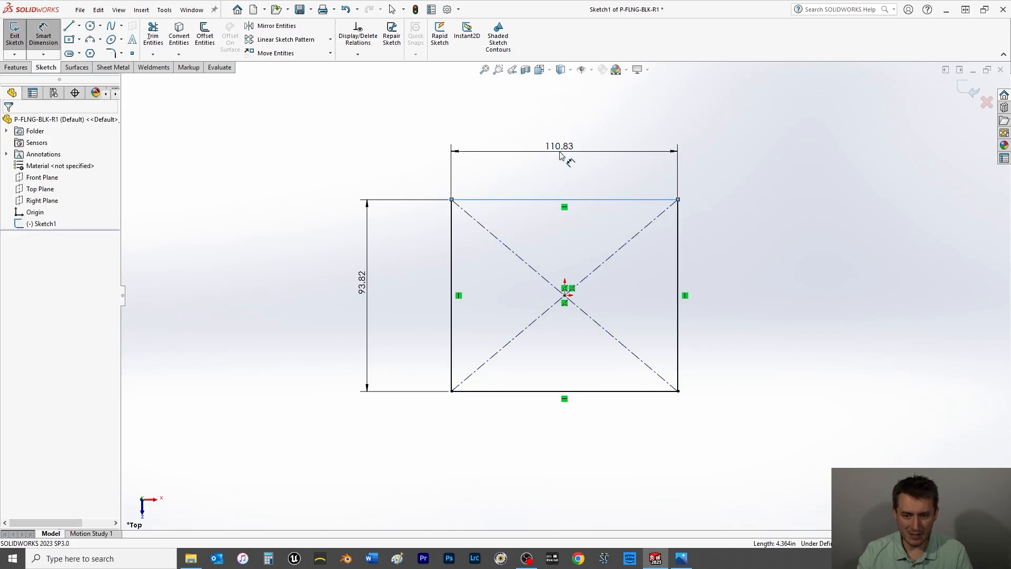
pyautogui.write('80')
pyautogui.press('Return')
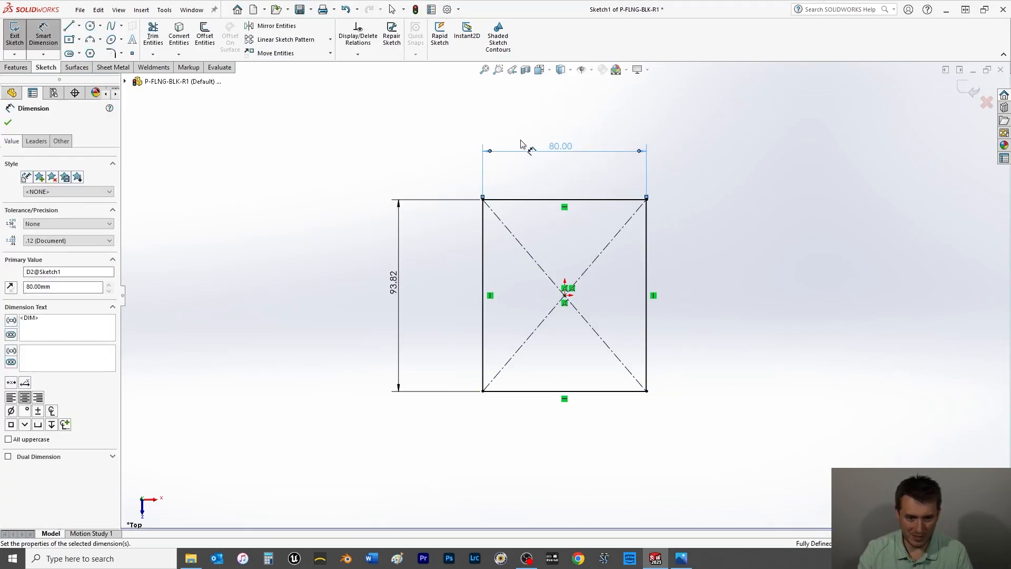
# Step: Set the rectangle's vertical dimension to 80 mm and finish dimensioning
pyautogui.doubleClick(399, 287)
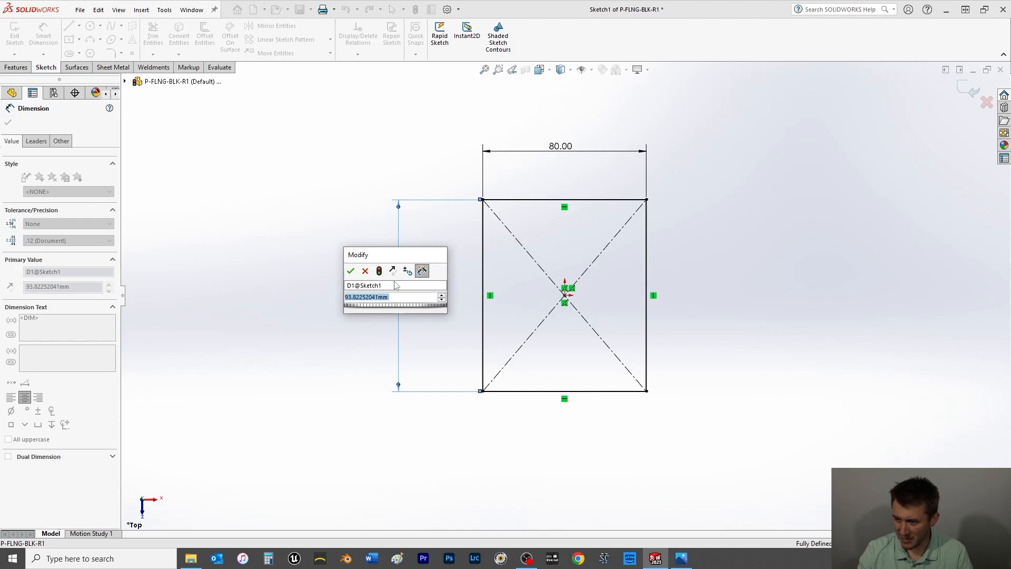
pyautogui.write('80')
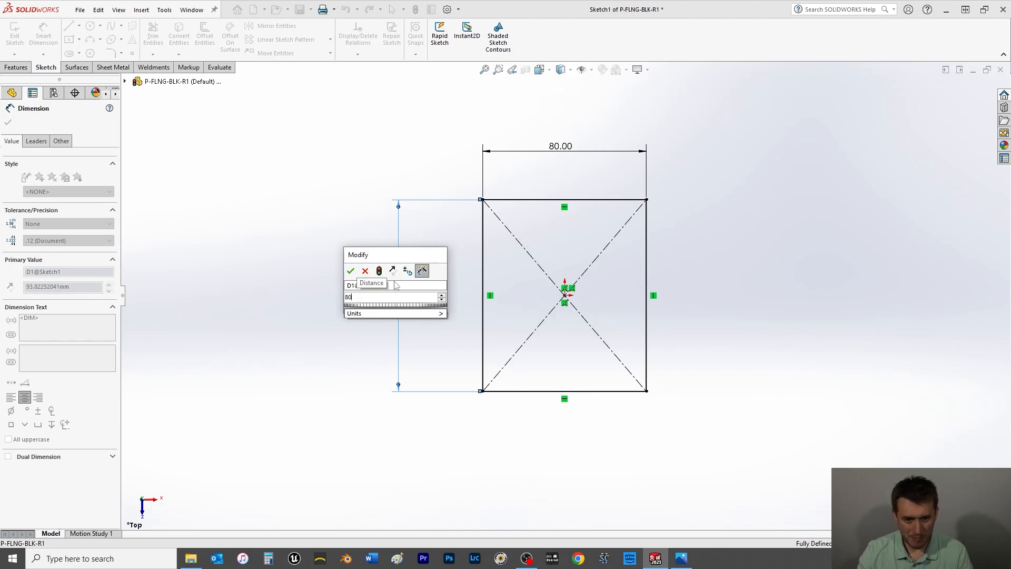
pyautogui.press('Return')
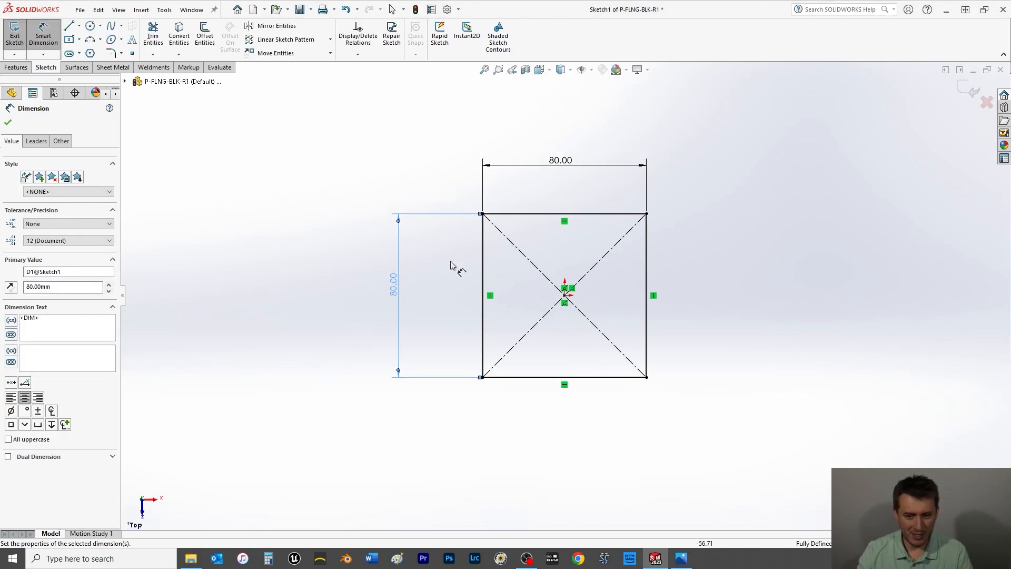
pyautogui.click(8, 125)
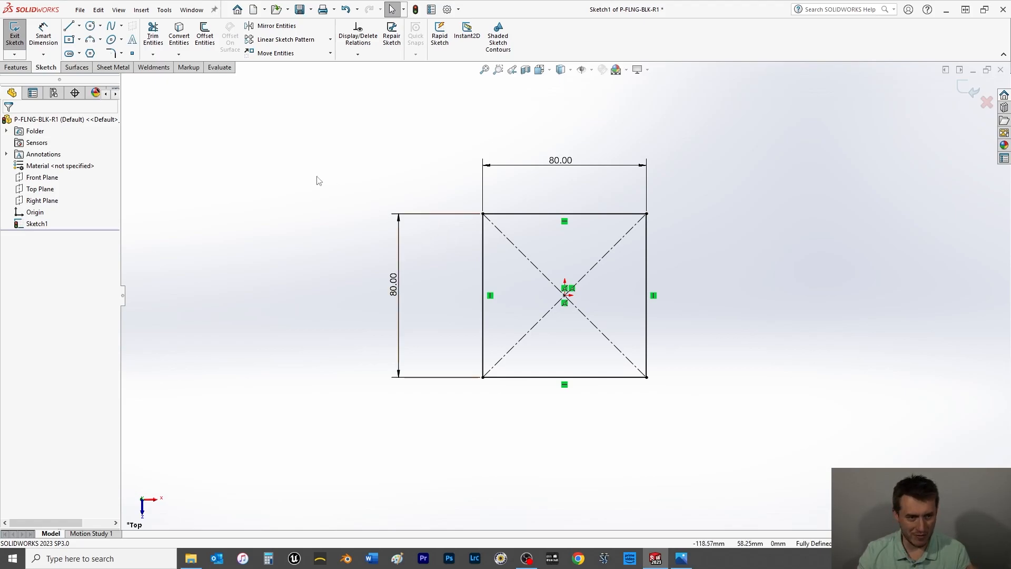
# Step: Sketch a horizontal centerline about 77 mm long outward from the midpoint of the square's left side
pyautogui.click(90, 40)
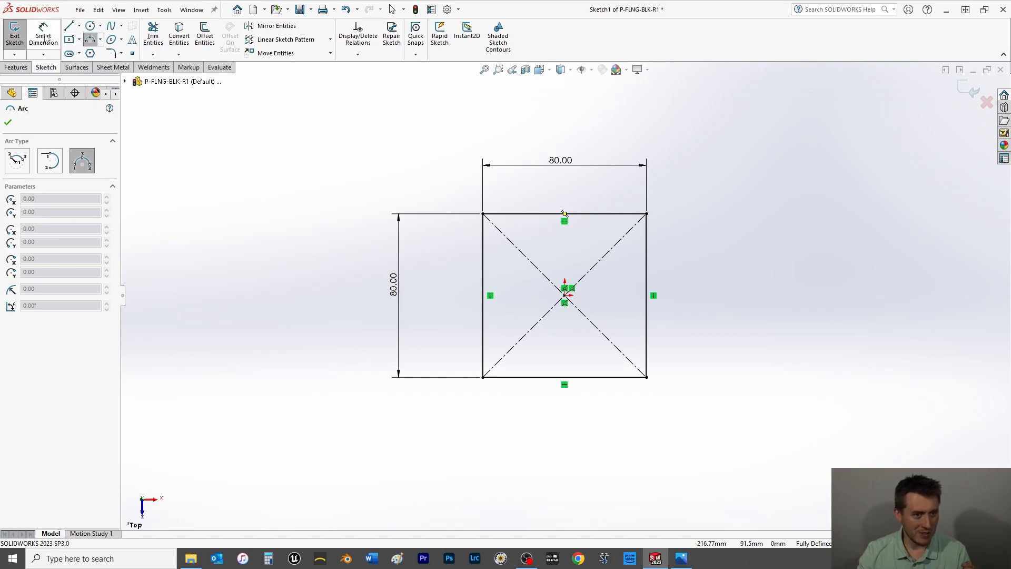
pyautogui.click(78, 27)
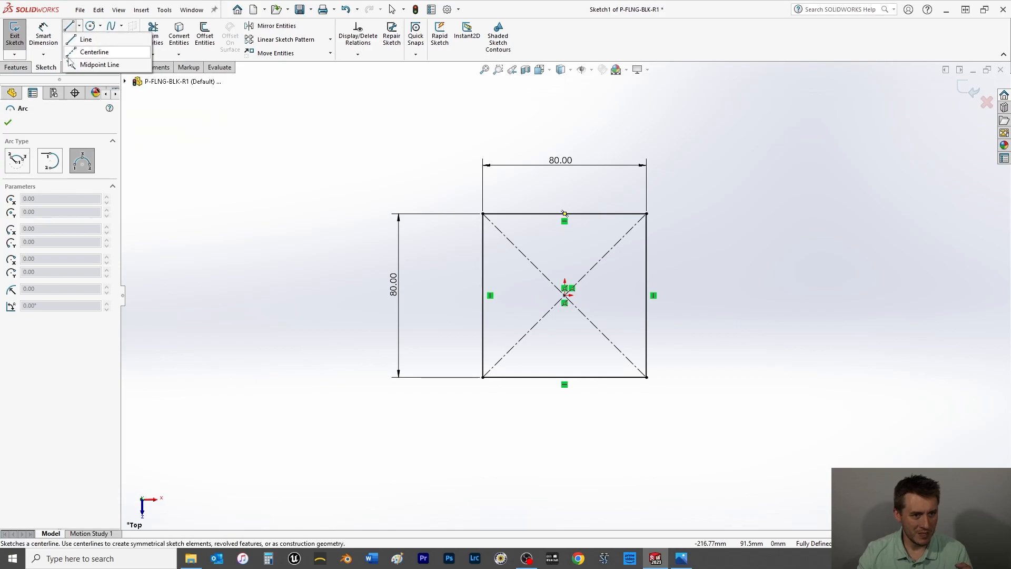
pyautogui.click(87, 51)
pyautogui.click(483, 295)
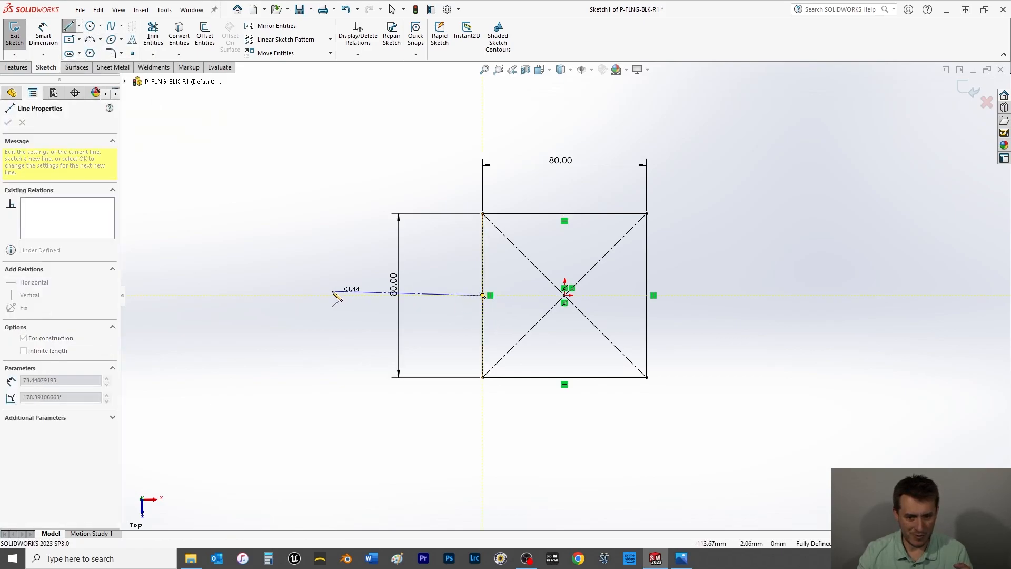
pyautogui.click(325, 294)
pyautogui.press('Escape')
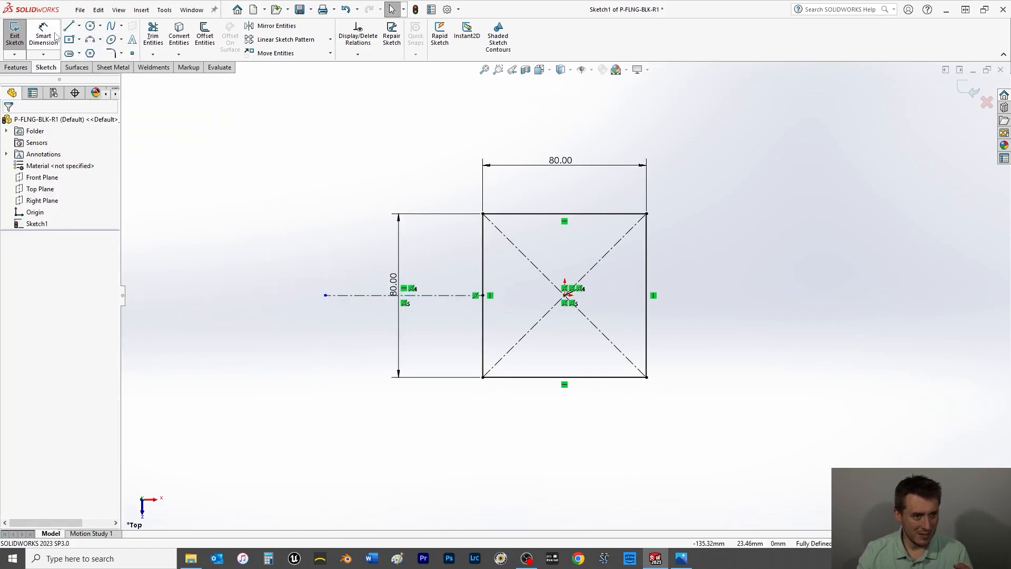
# Step: Dimension the distance from the square's right side to the centerline's free end as 130 mm
pyautogui.click(44, 34)
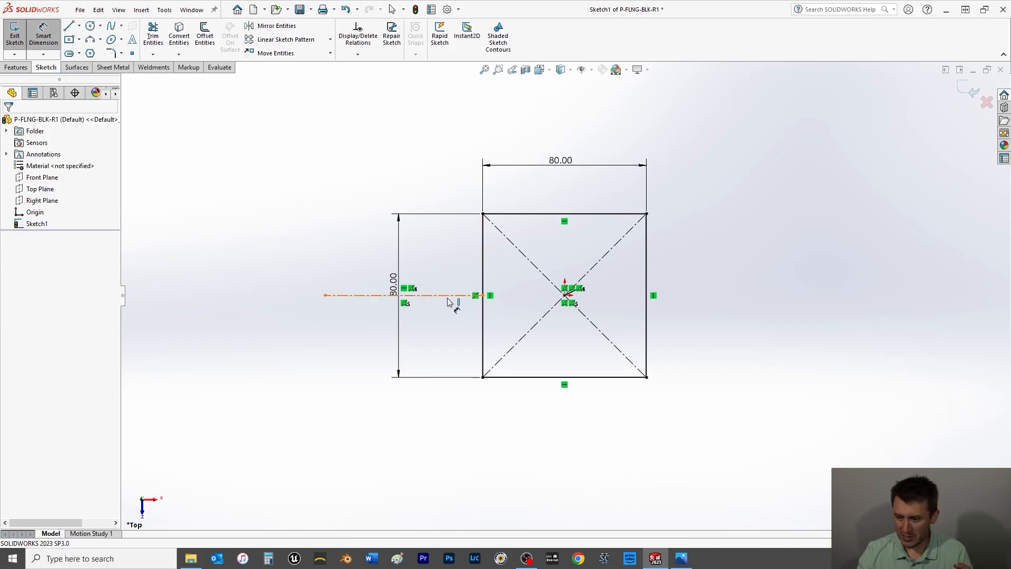
pyautogui.click(452, 296)
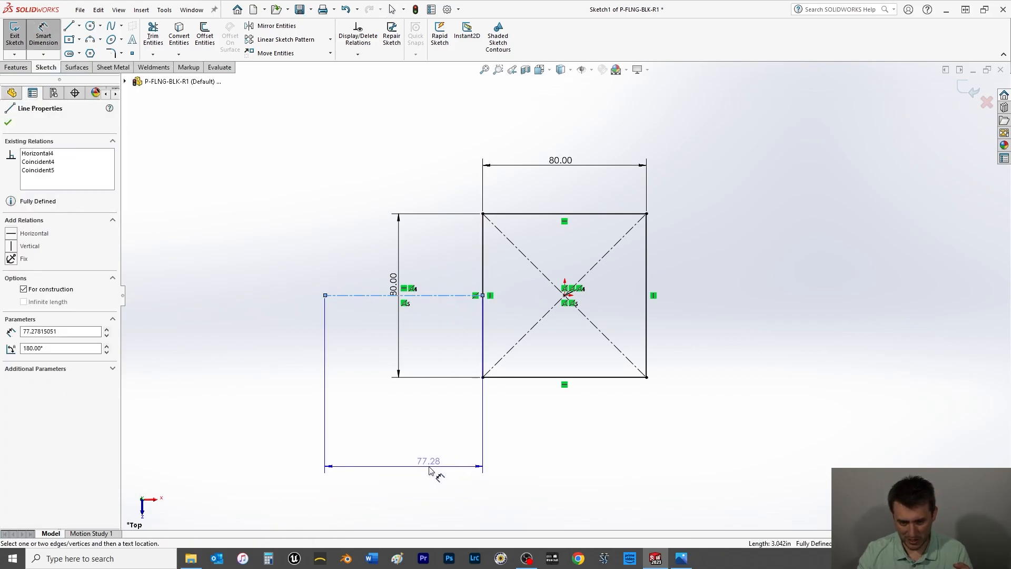
pyautogui.press('Escape')
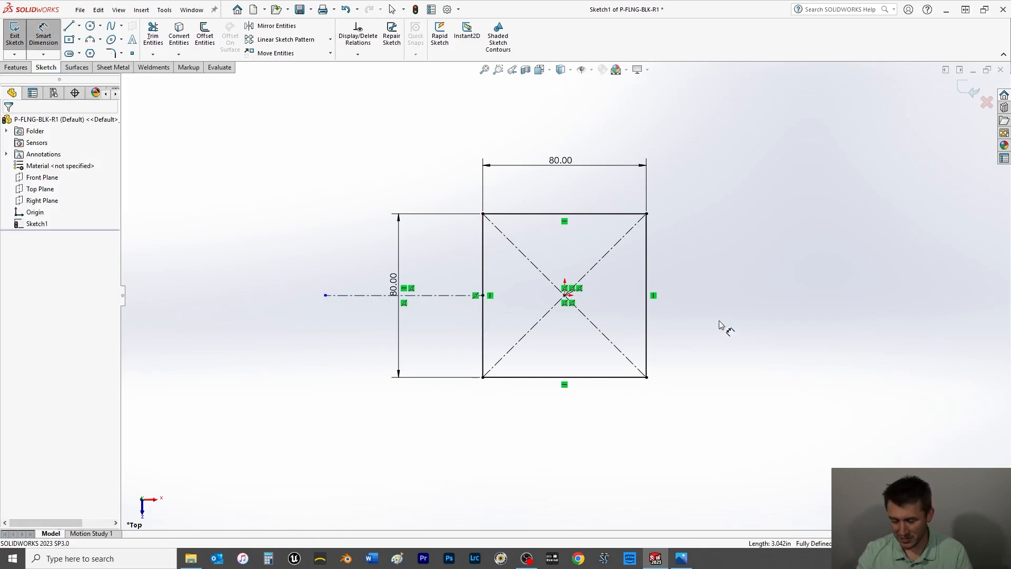
pyautogui.click(647, 337)
pyautogui.click(325, 296)
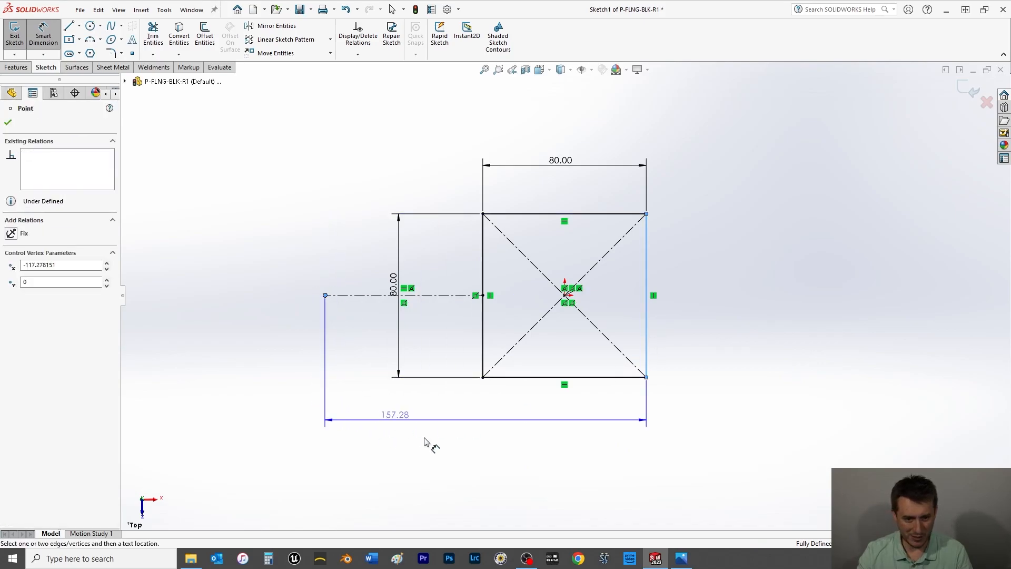
pyautogui.click(464, 462)
pyautogui.write('130')
pyautogui.press('Return')
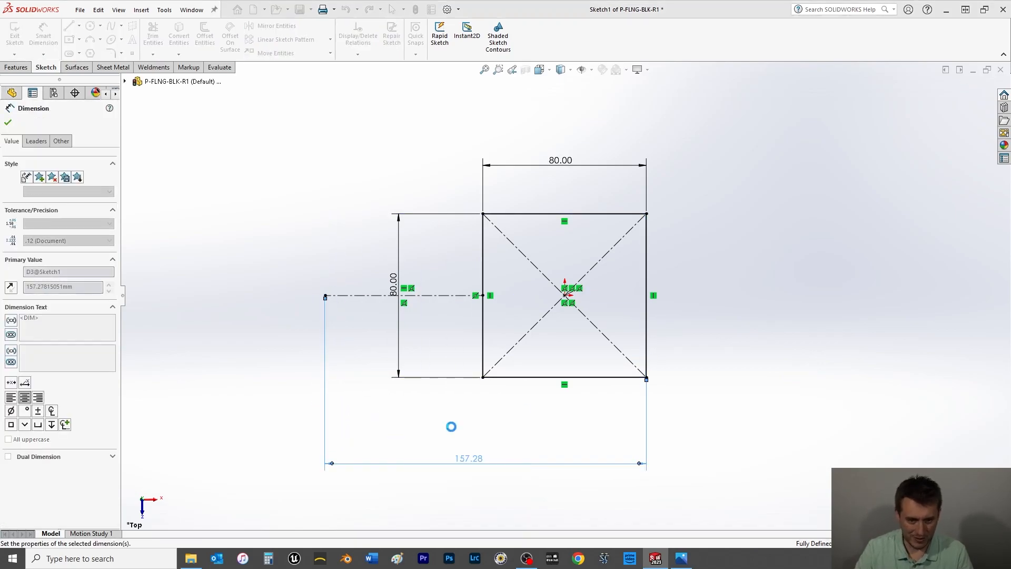
pyautogui.click(7, 122)
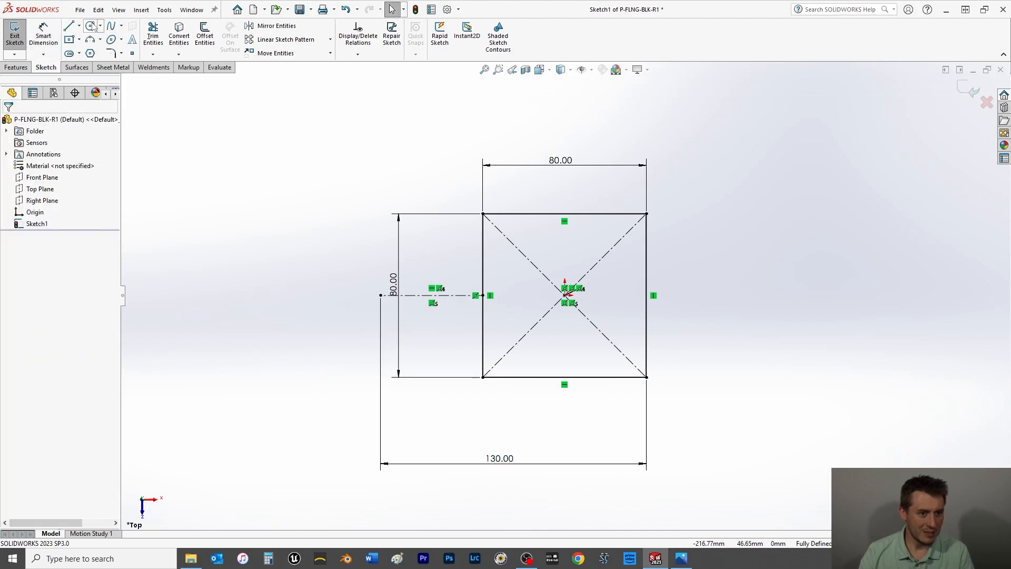
# Step: Sketch a circle about 59 mm in diameter centered on the centerline's free end
pyautogui.click(90, 26)
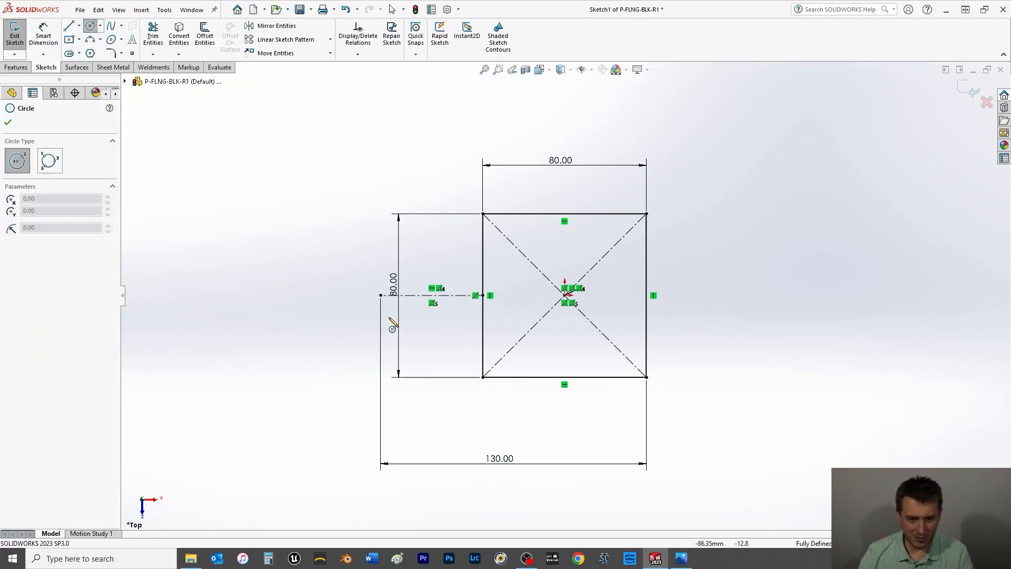
pyautogui.click(380, 295)
pyautogui.click(419, 343)
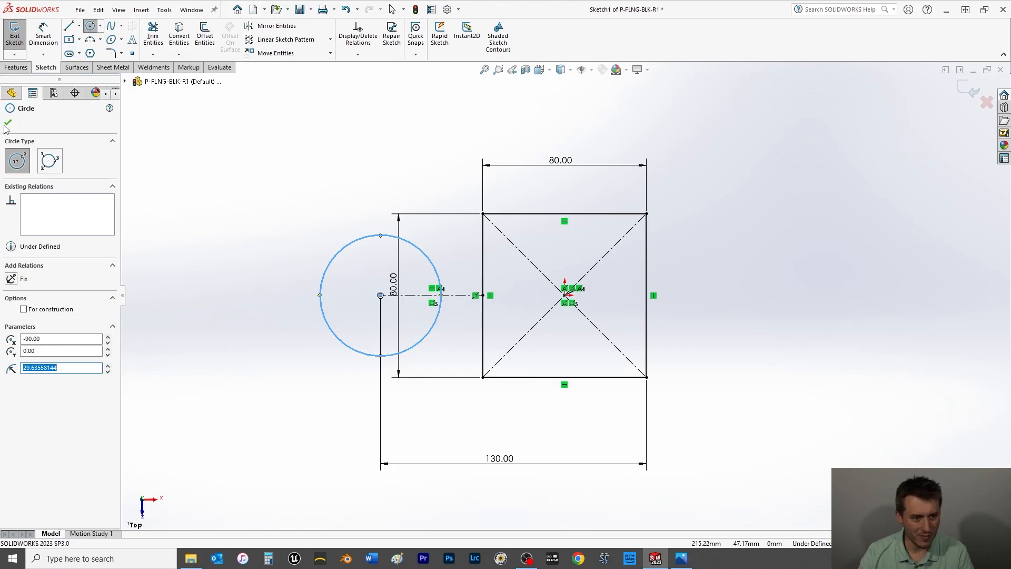
pyautogui.press('Escape')
# Step: Dimension the circle's diameter as 40 mm and finish dimensioning
pyautogui.click(43, 33)
pyautogui.click(352, 243)
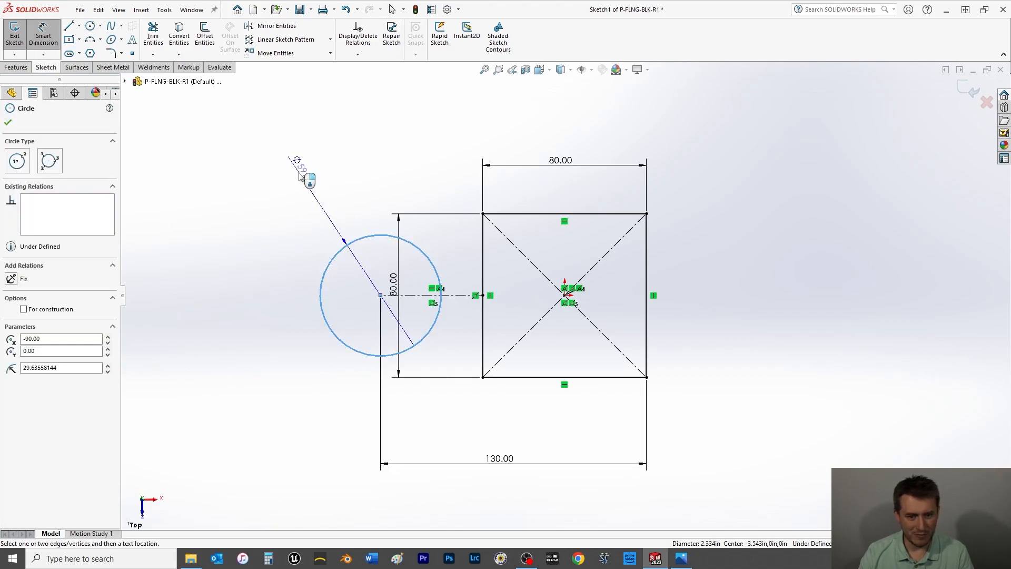
pyautogui.click(300, 177)
pyautogui.write('40')
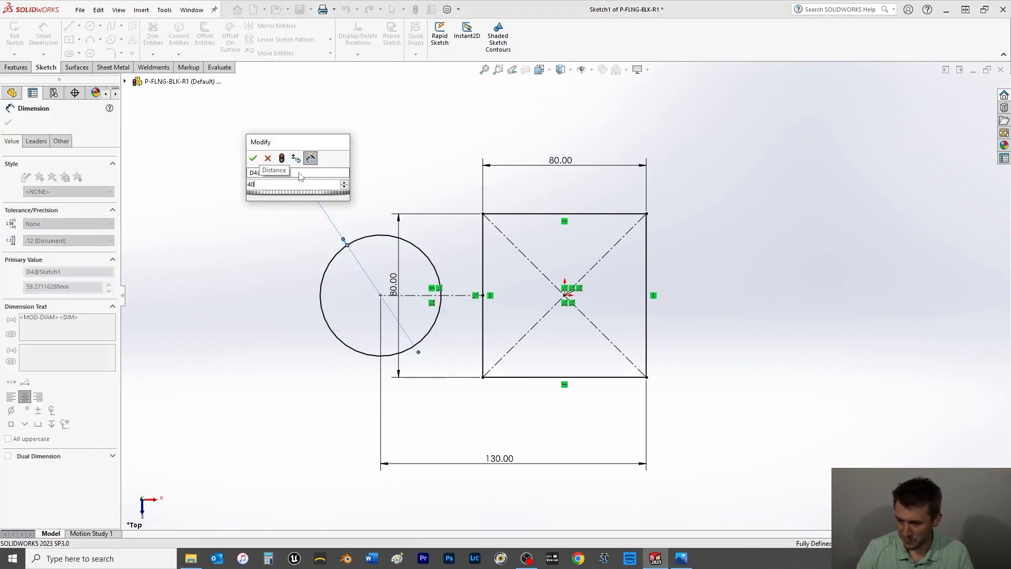
pyautogui.press('Return')
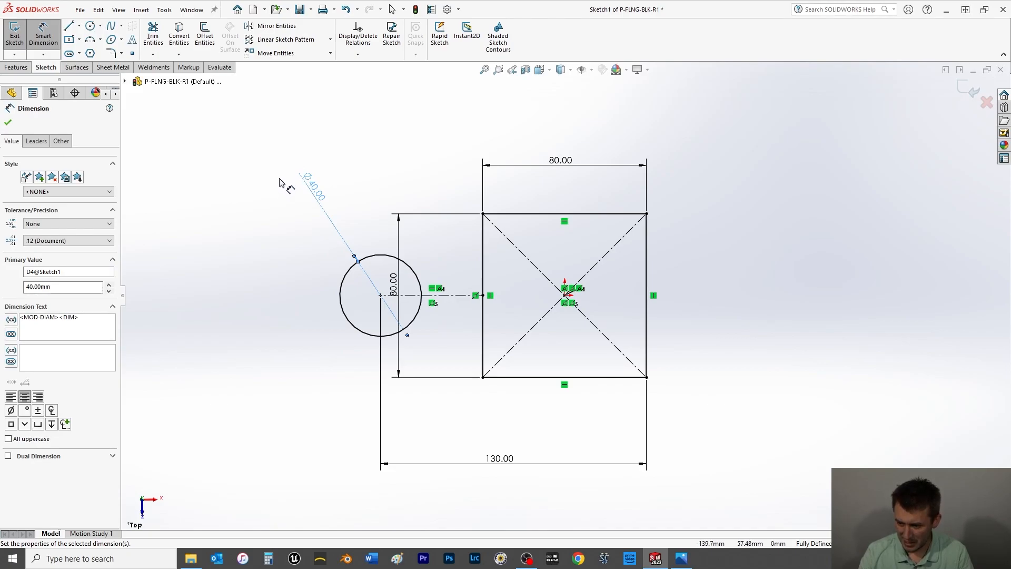
pyautogui.click(8, 121)
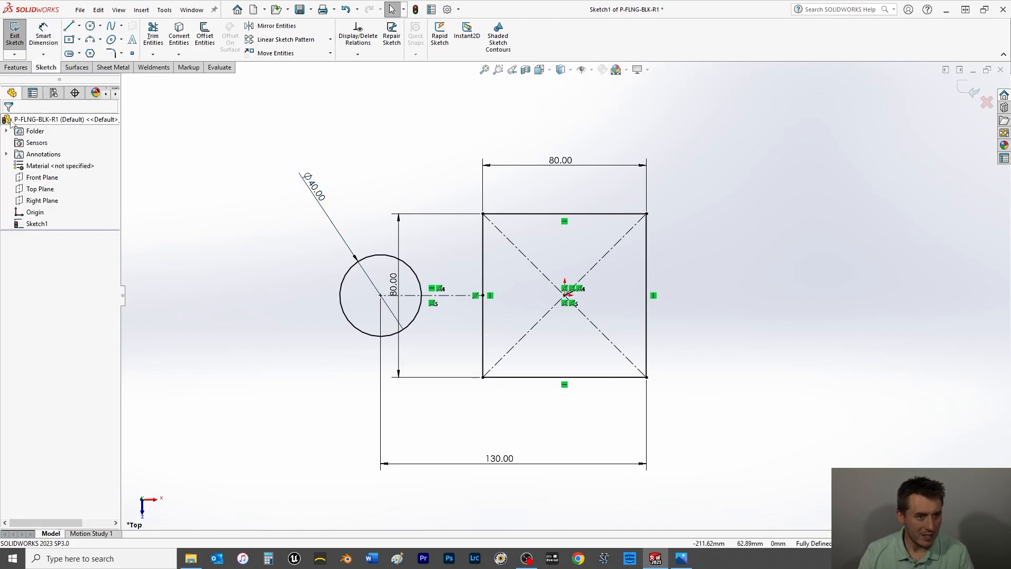
# Step: Sketch a second circle about 83 mm in diameter, concentric with the 40 mm circle
pyautogui.click(90, 27)
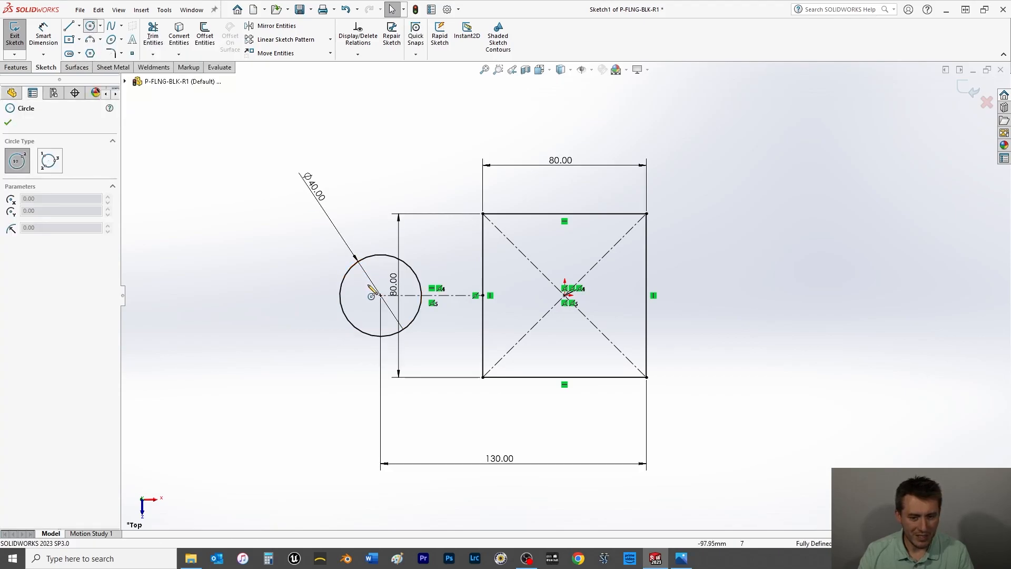
pyautogui.click(380, 295)
pyautogui.click(301, 268)
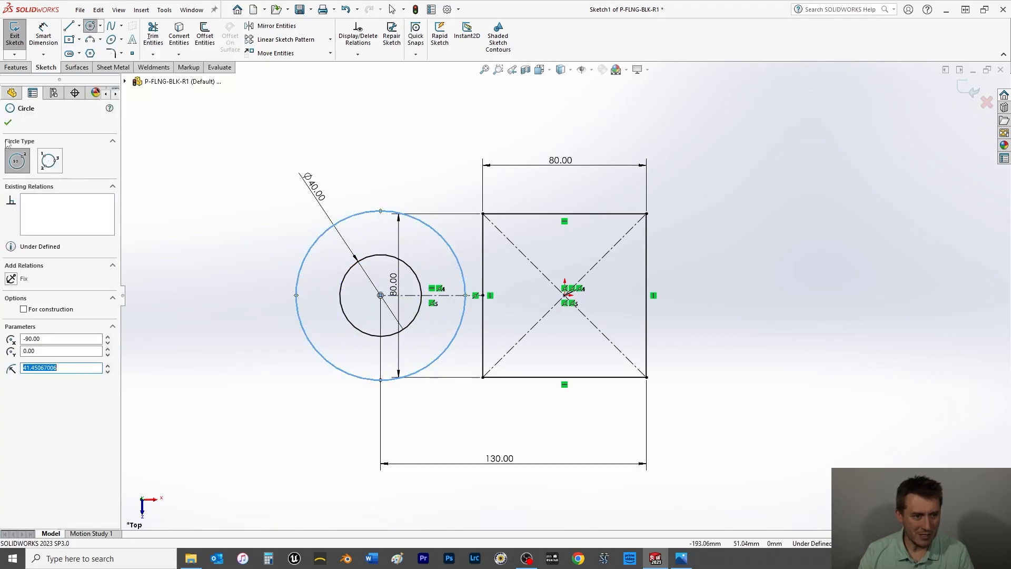
pyautogui.click(8, 122)
# Step: Dimension the outer circle's diameter as 80 mm
pyautogui.click(43, 35)
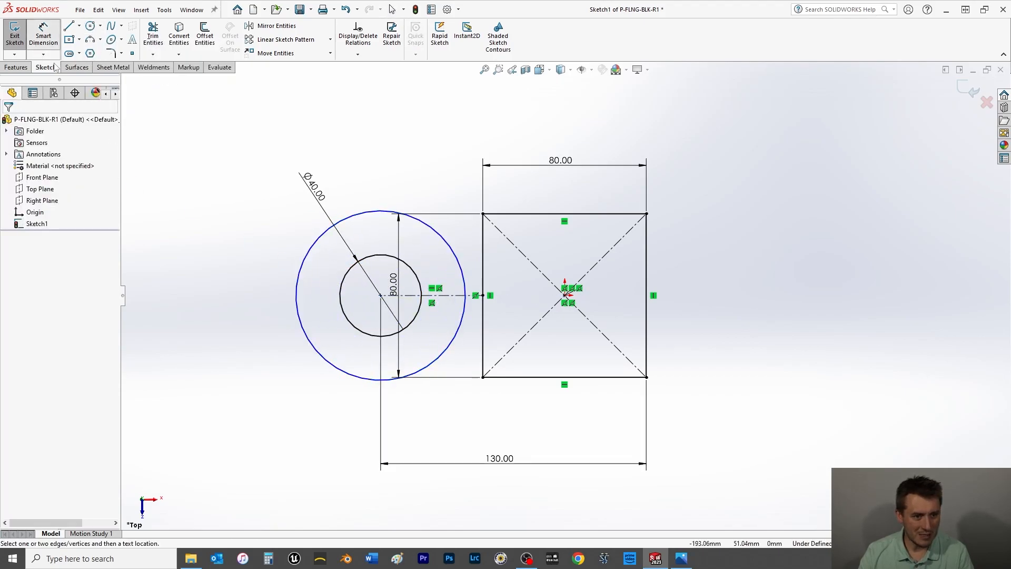
pyautogui.click(304, 258)
pyautogui.click(226, 173)
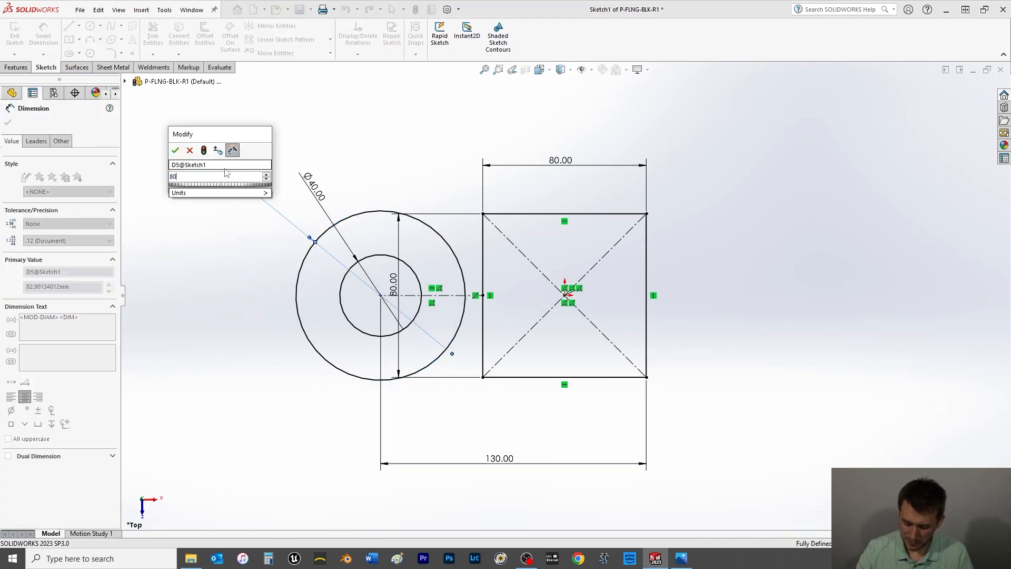
pyautogui.write('80')
pyautogui.press('Return')
pyautogui.click(7, 123)
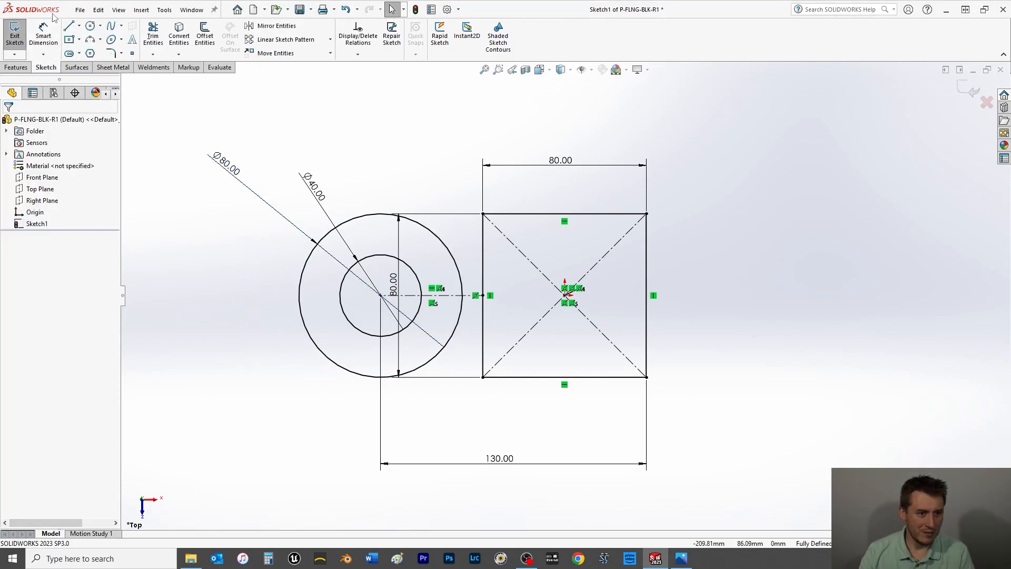
# Step: Sketch a horizontal line from the outer circle's top quadrant to the square's upper-left corner
pyautogui.click(65, 27)
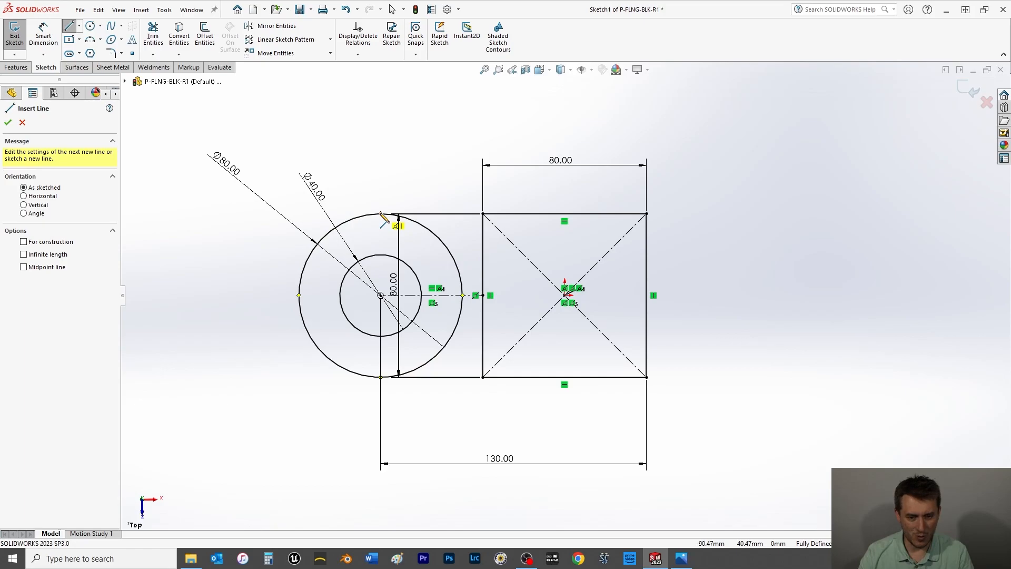
pyautogui.click(381, 214)
pyautogui.click(484, 215)
pyautogui.rightClick(416, 156)
pyautogui.click(433, 165)
# Step: Sketch a horizontal line from the outer circle's bottom quadrant to the square's lower-left corner
pyautogui.click(68, 26)
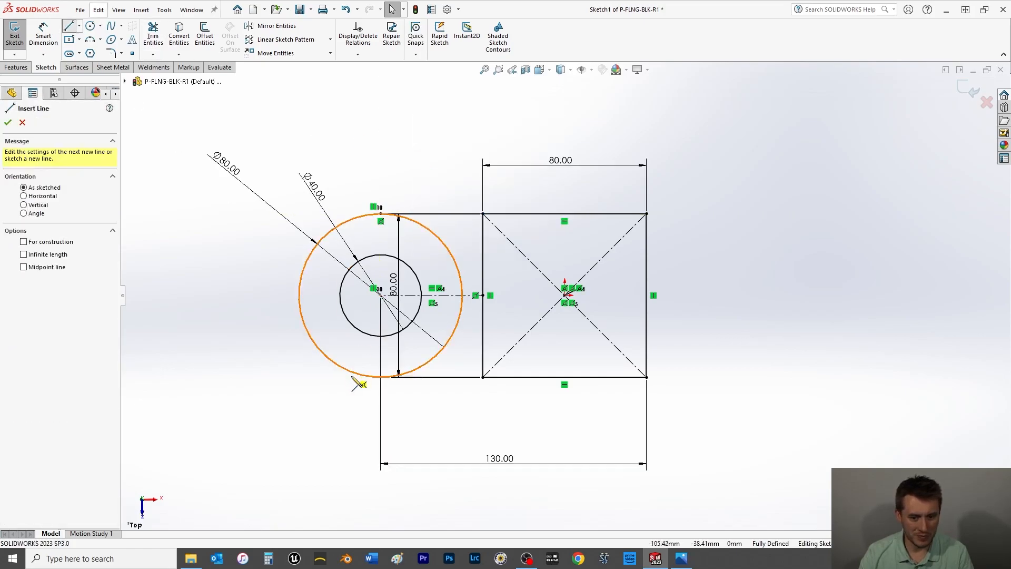
pyautogui.click(381, 377)
pyautogui.click(484, 377)
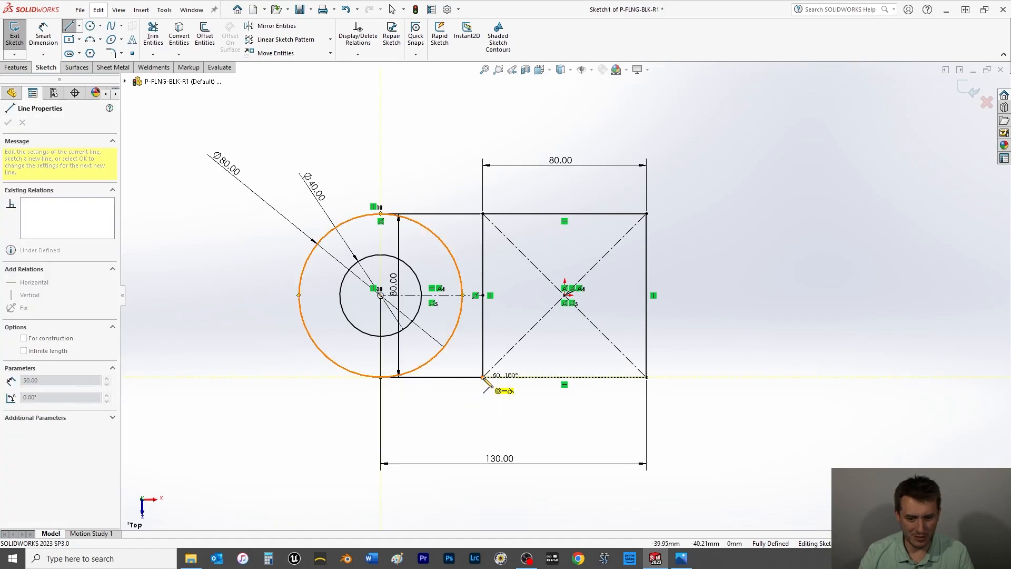
pyautogui.rightClick(253, 388)
pyautogui.click(269, 393)
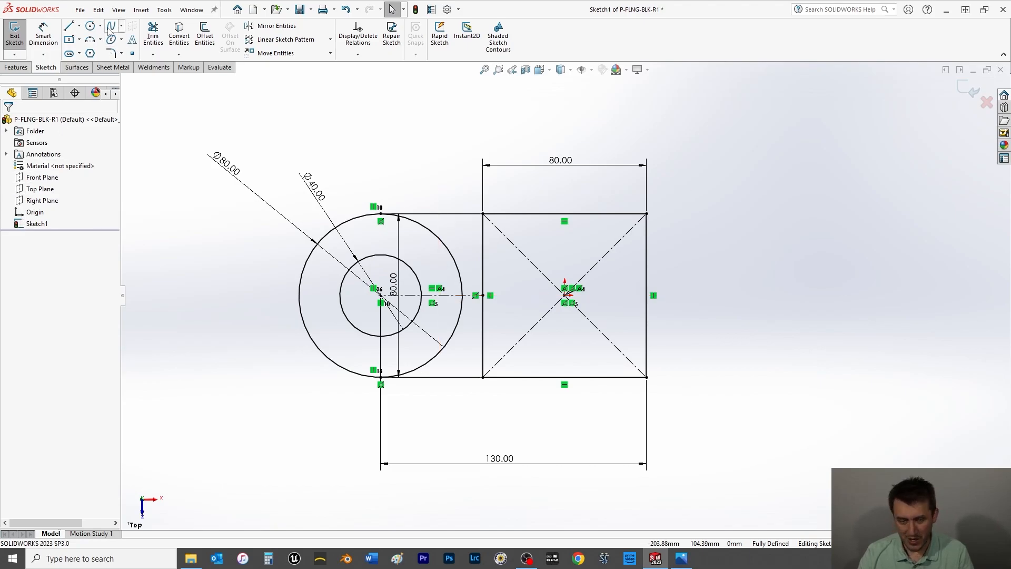
# Step: Power trim the outer circle's right half, between the two tangent lines, leaving the left semicircle
pyautogui.click(153, 35)
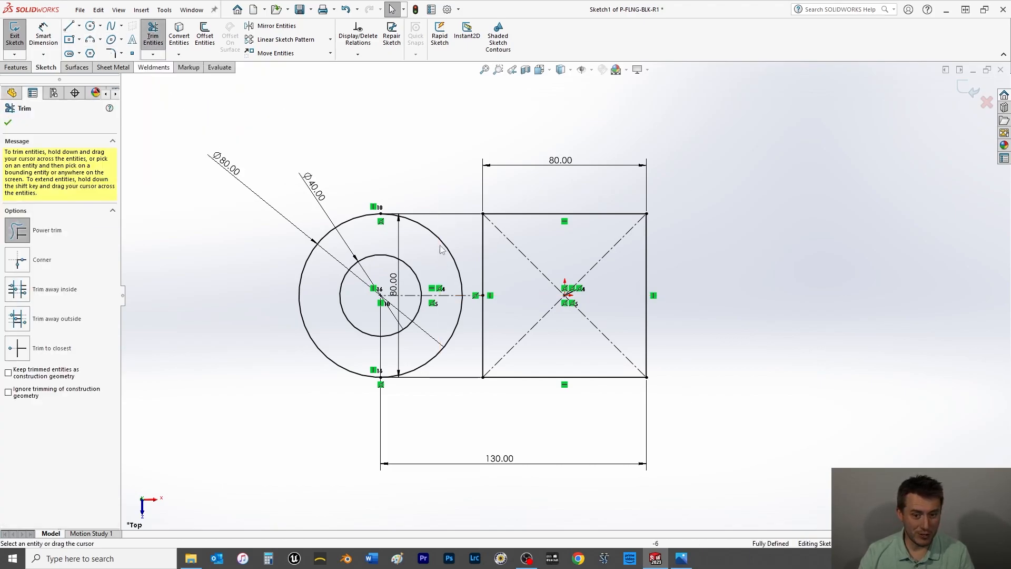
pyautogui.moveTo(454, 227); pyautogui.dragTo(464, 282)
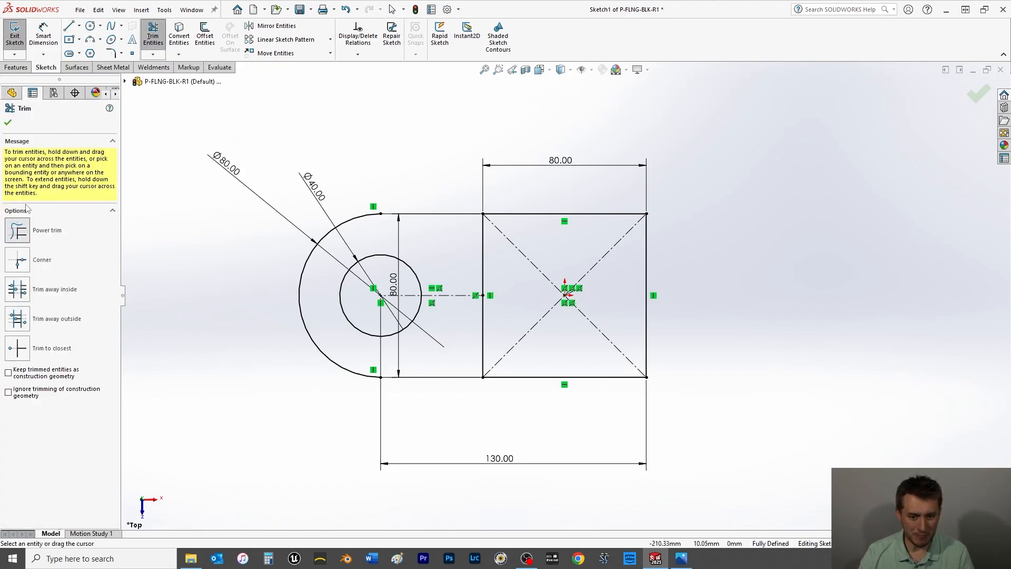
pyautogui.click(8, 123)
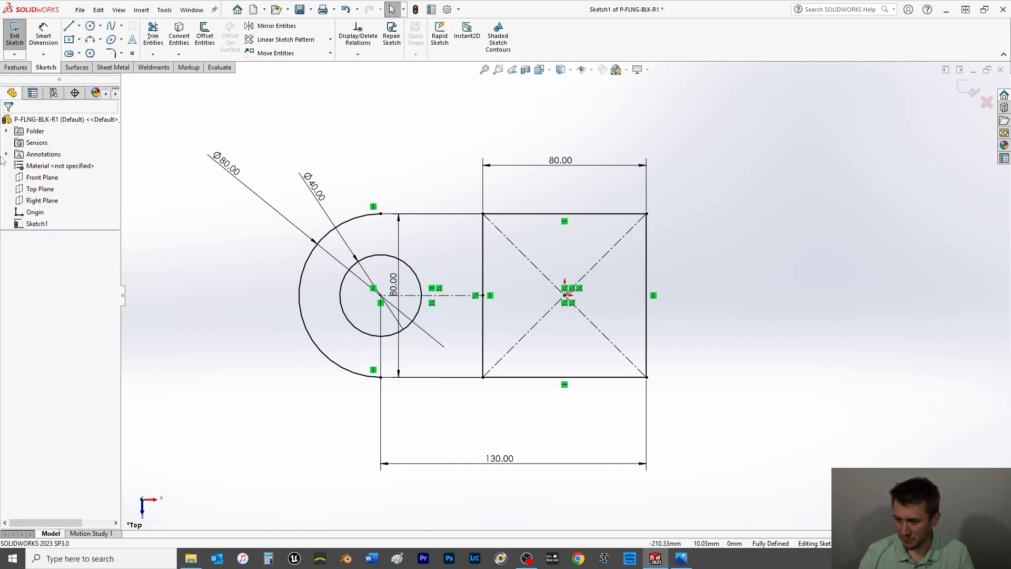
# Step: Sketch a vertical centerline between the midpoints of the square's top and bottom sides
pyautogui.click(80, 26)
pyautogui.click(90, 51)
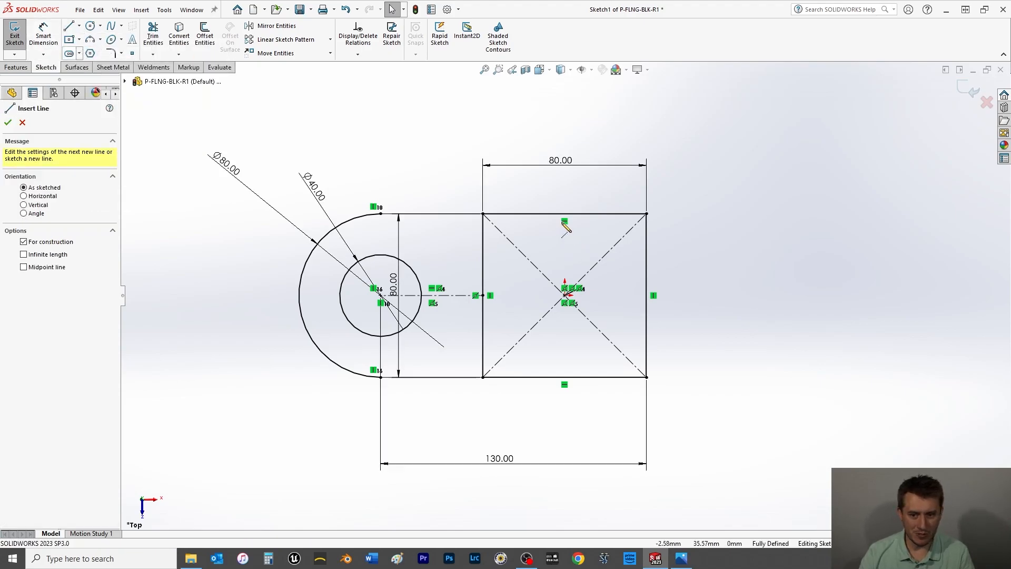
pyautogui.click(565, 214)
pyautogui.click(564, 377)
pyautogui.rightClick(548, 349)
pyautogui.click(567, 359)
# Step: Sketch a horizontal centerline between the midpoints of the square's left and right sides
pyautogui.click(79, 26)
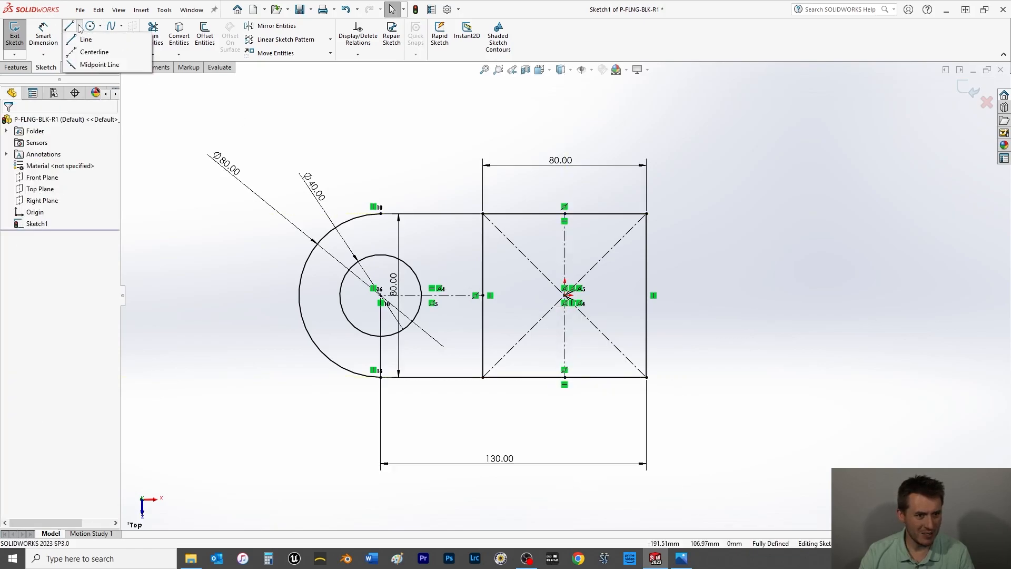
pyautogui.click(74, 52)
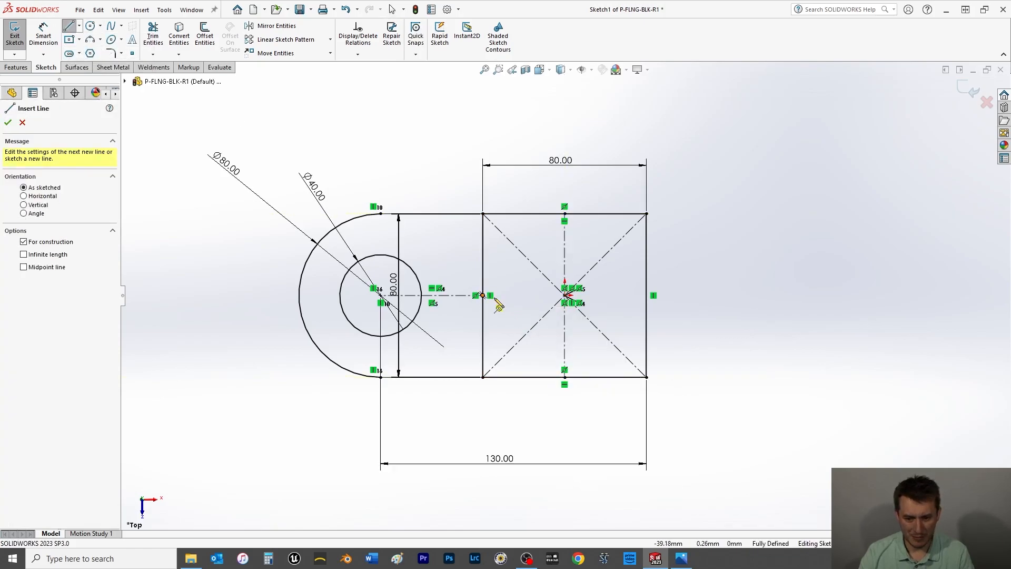
pyautogui.click(483, 296)
pyautogui.click(647, 296)
pyautogui.rightClick(740, 253)
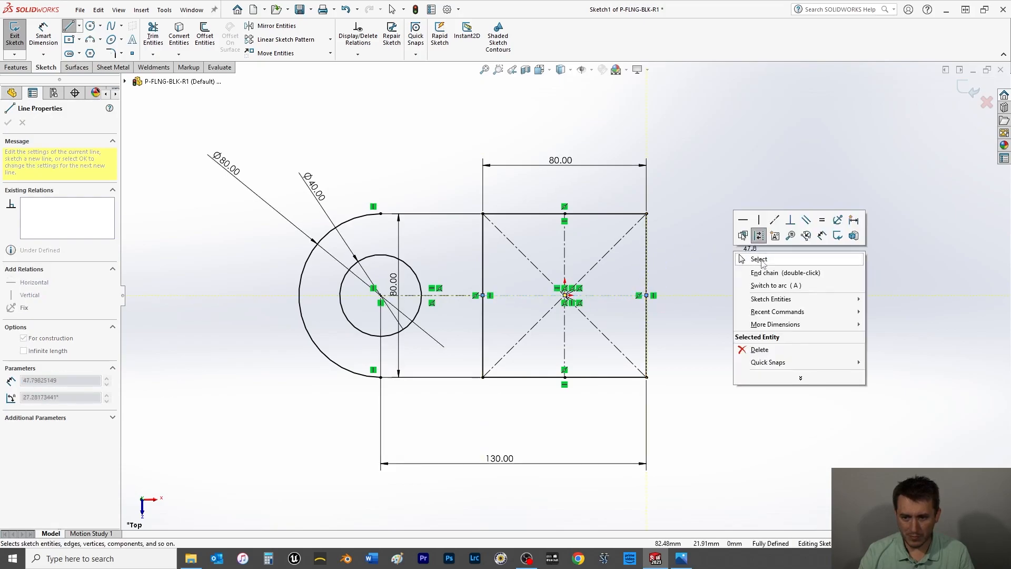
pyautogui.click(761, 261)
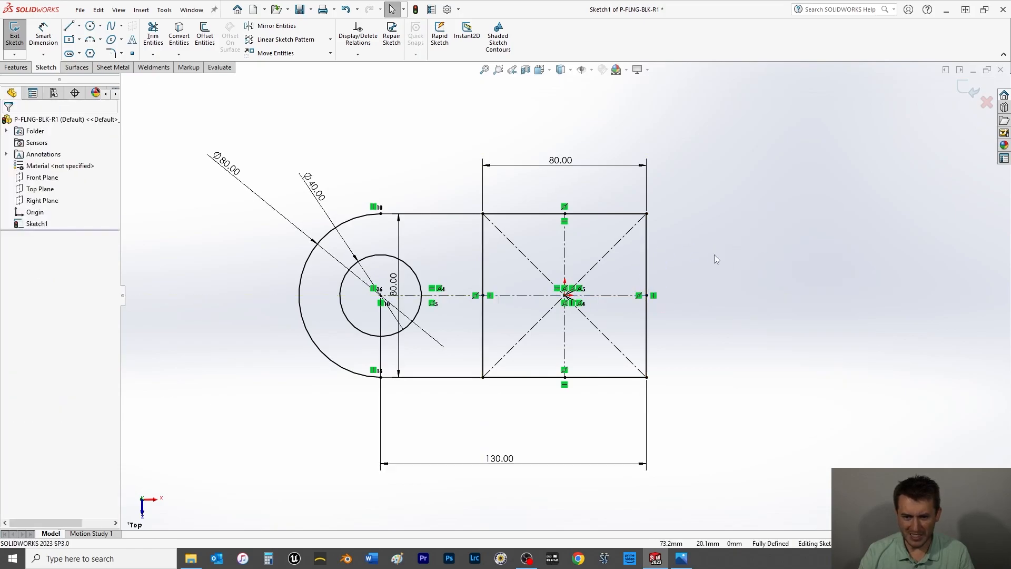
# Step: Sketch a vertical midpoint line centered on the square's horizontal centerline, about 13 mm inside the square's right side
pyautogui.click(79, 27)
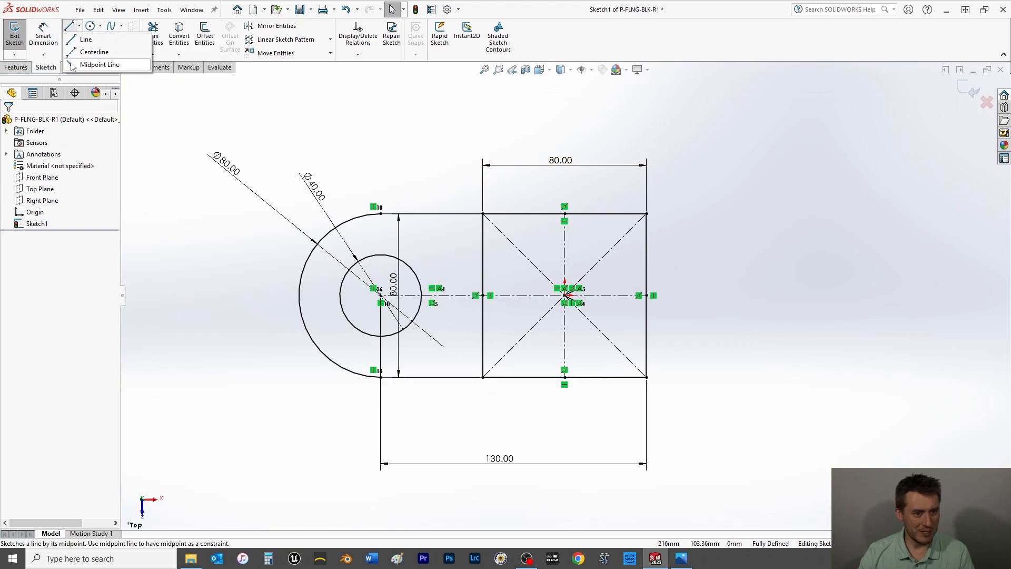
pyautogui.click(72, 65)
pyautogui.click(620, 295)
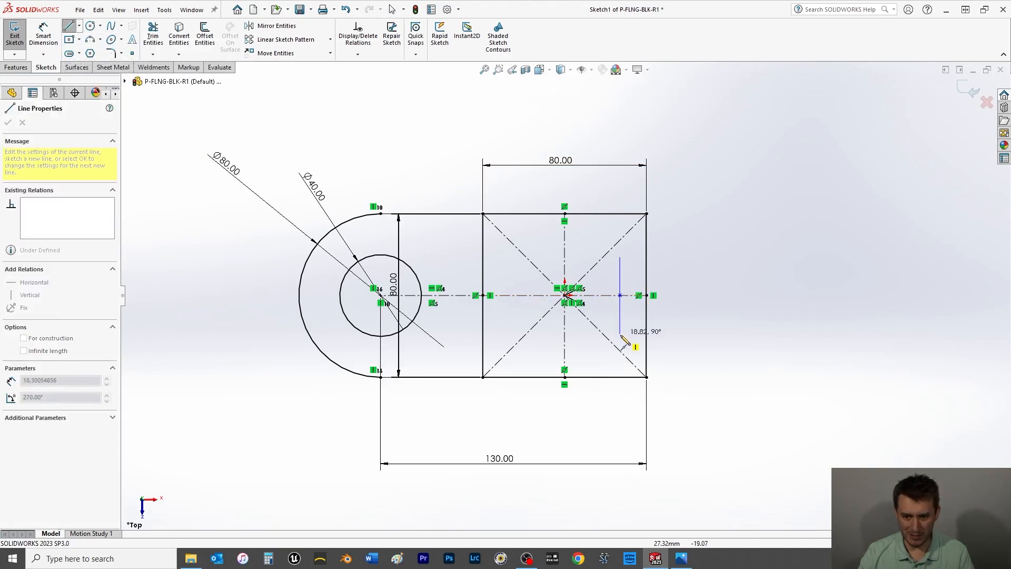
pyautogui.click(620, 369)
pyautogui.rightClick(607, 372)
pyautogui.click(611, 370)
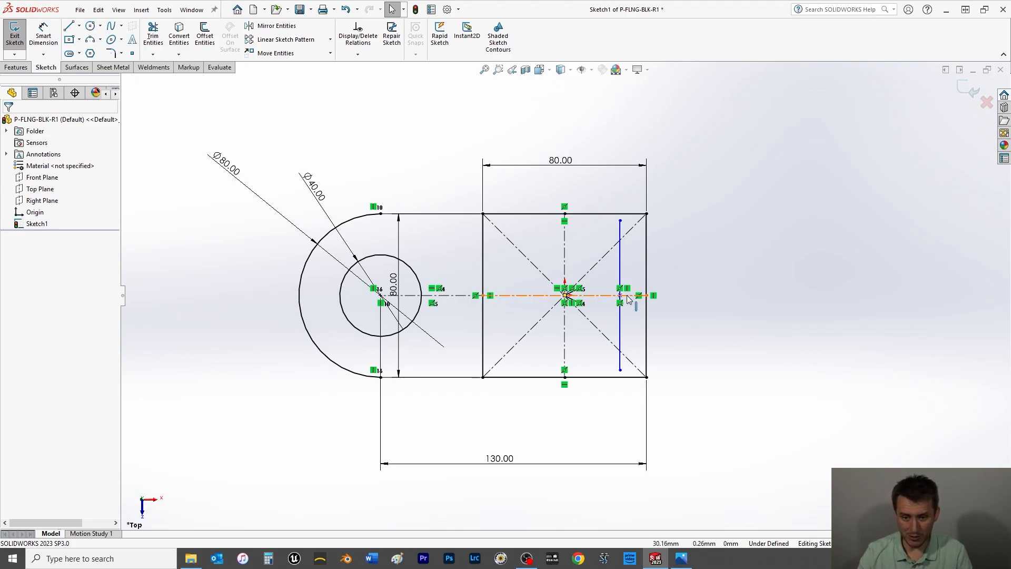
# Step: Make the vertical midpoint line's upper endpoint coincident with the square's top side
pyautogui.click(43, 32)
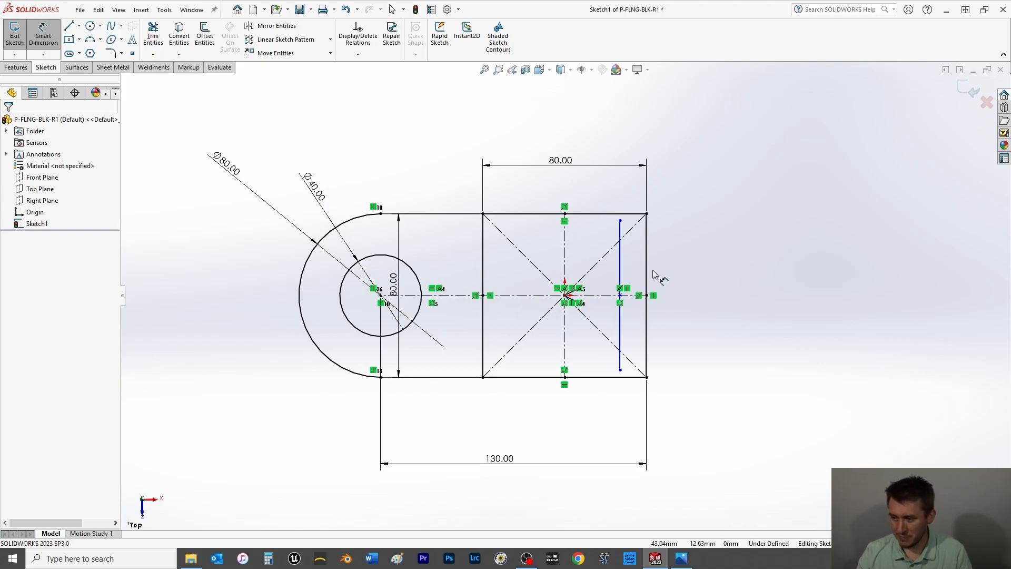
pyautogui.press('Escape')
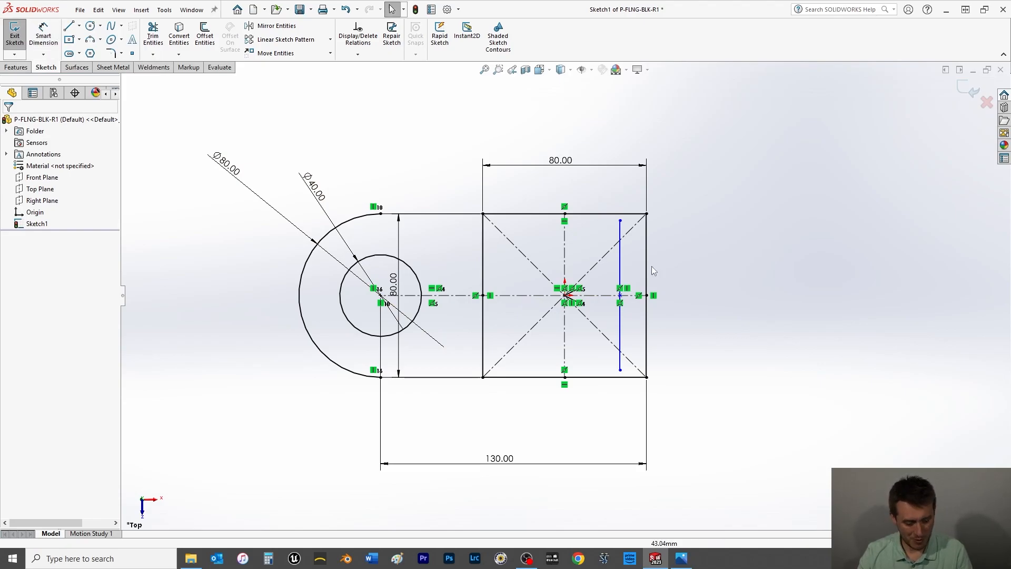
pyautogui.click(620, 220)
pyautogui.keyDown('ctrl'); pyautogui.click(613, 213); pyautogui.keyUp('ctrl')
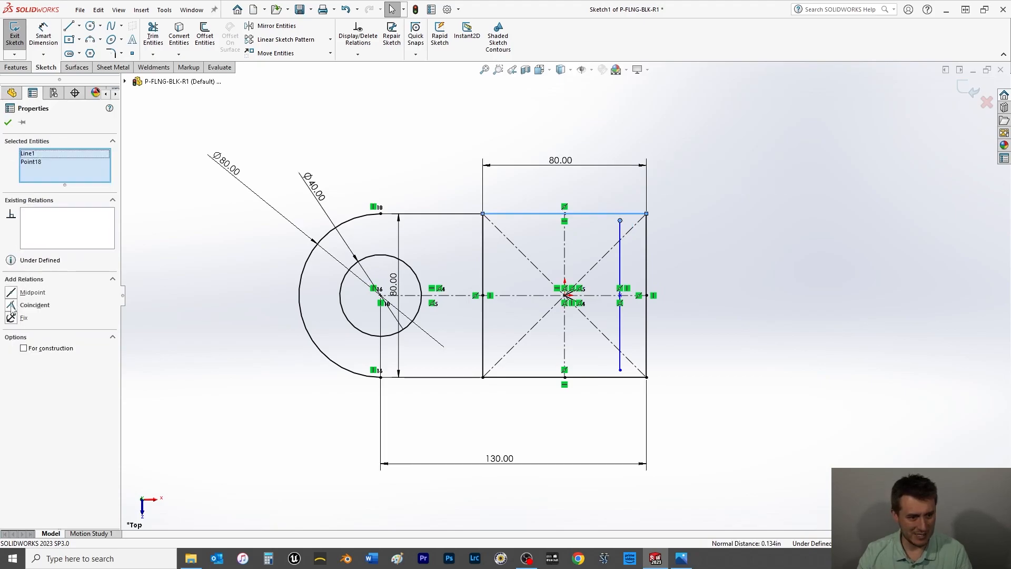
pyautogui.click(13, 306)
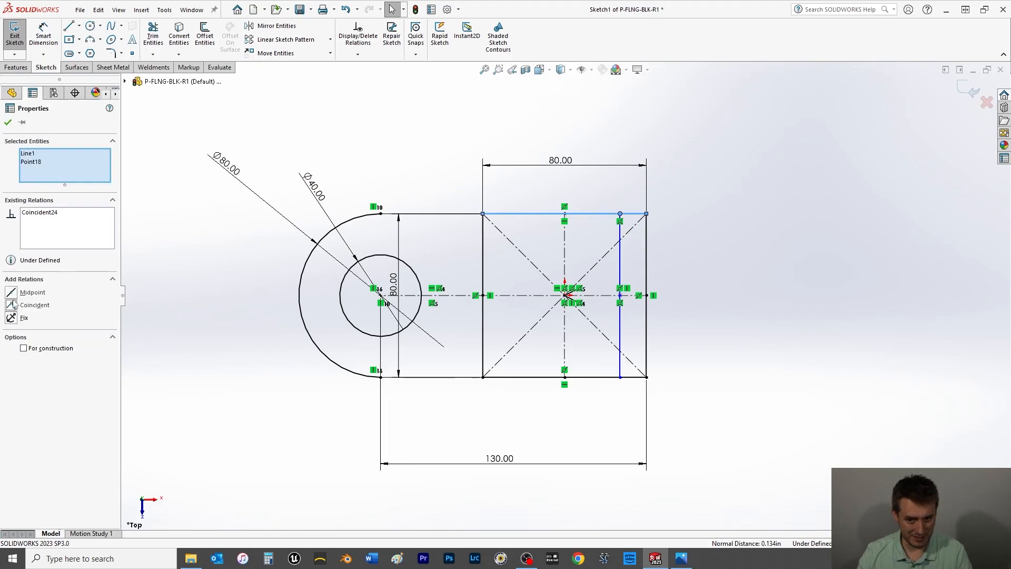
pyautogui.click(8, 122)
# Step: Dimension the distance between the vertical line and the square's right side as 24 mm
pyautogui.press('d')
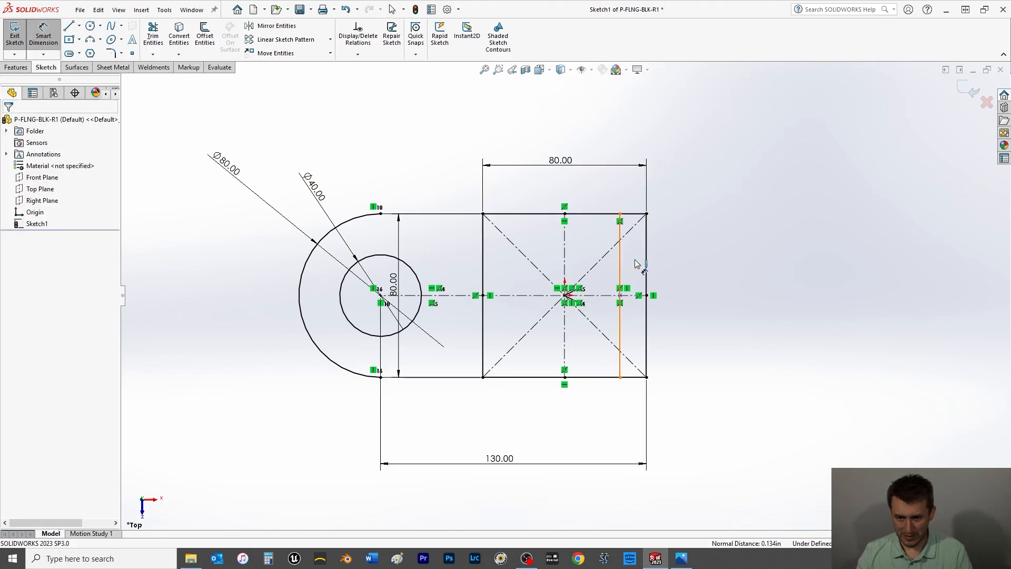
pyautogui.click(620, 260)
pyautogui.click(646, 254)
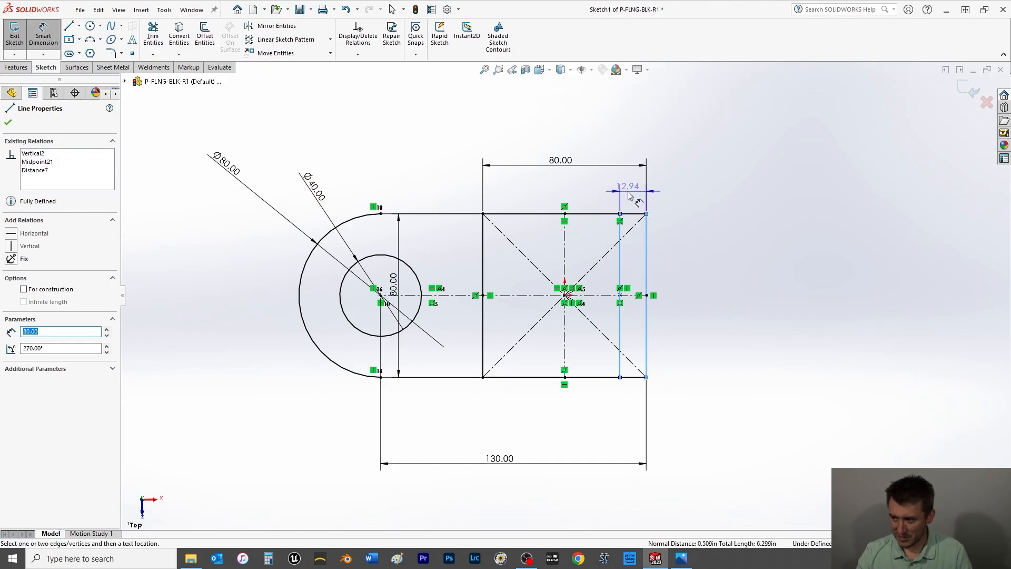
pyautogui.click(629, 196)
pyautogui.write('24')
pyautogui.press('Return')
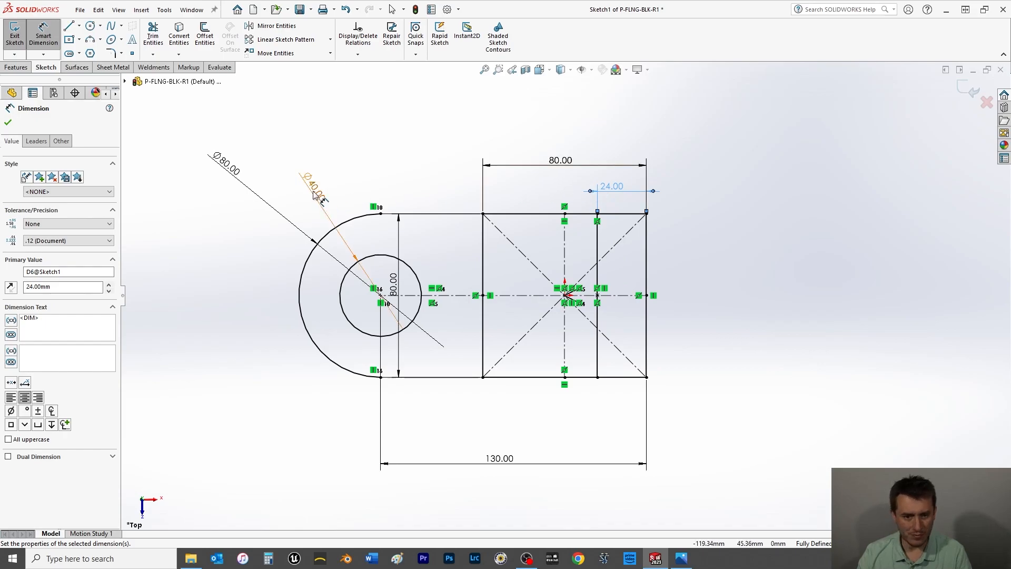
pyautogui.click(7, 123)
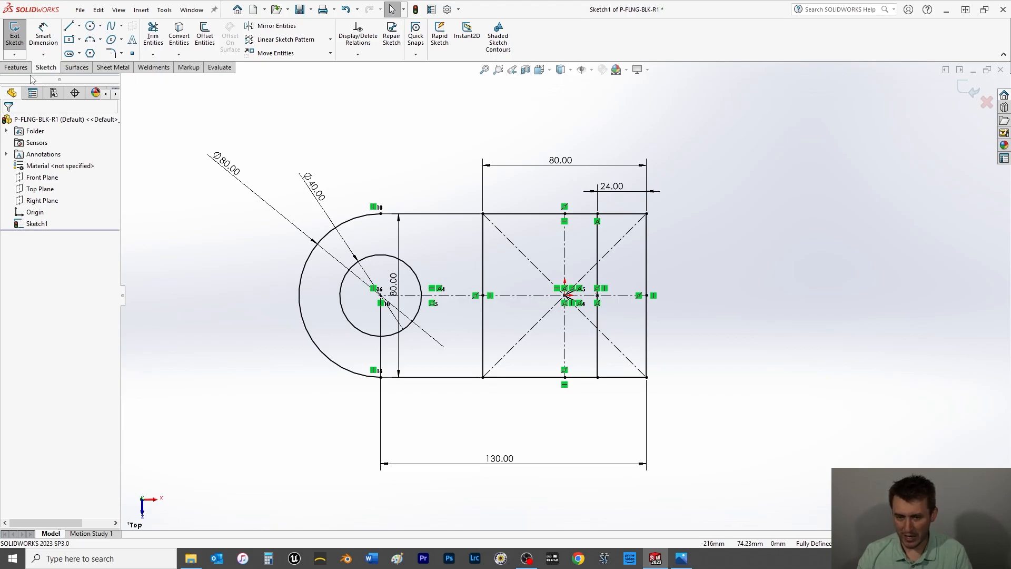
# Step: Sketch a horizontal line from the inner vertical line to the square's right side, about 21 mm above the horizontal centerline
pyautogui.click(70, 27)
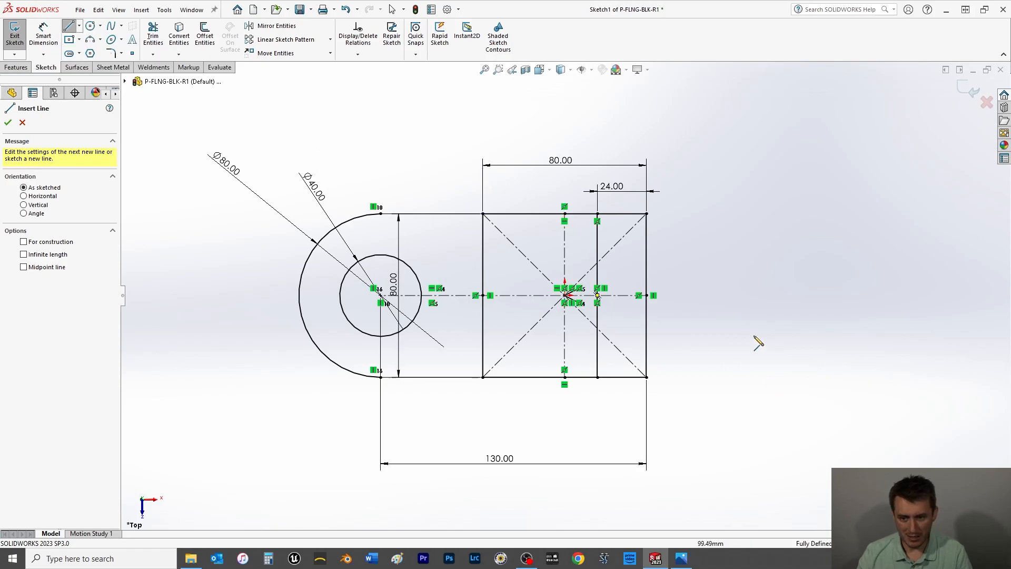
pyautogui.click(597, 251)
pyautogui.click(646, 252)
pyautogui.rightClick(689, 221)
pyautogui.click(717, 235)
# Step: Dimension the short horizontal line near the square's right side as 20 mm above the horizontal centerline
pyautogui.click(42, 31)
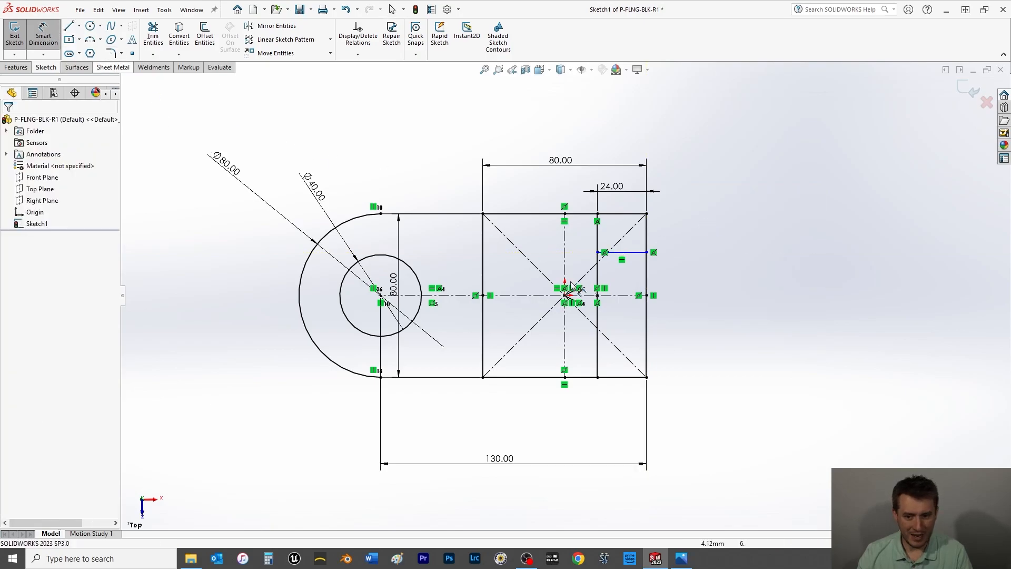
pyautogui.click(625, 296)
pyautogui.click(631, 252)
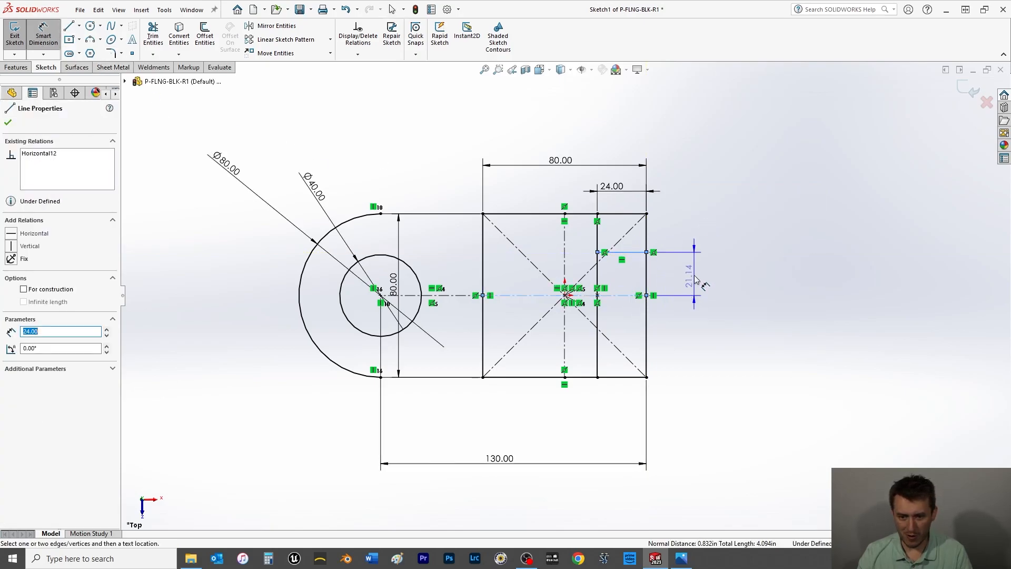
pyautogui.click(696, 279)
pyautogui.write('20')
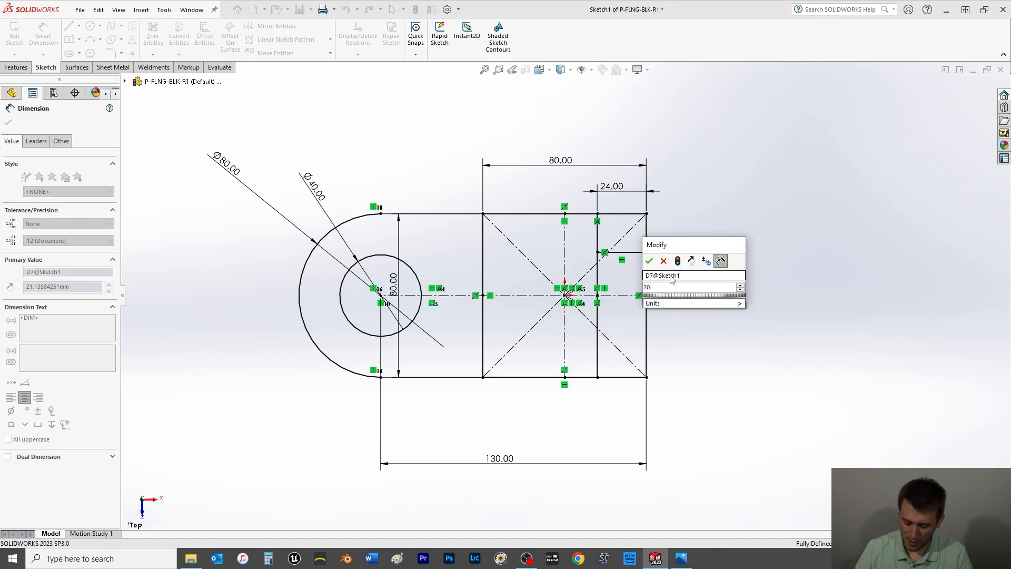
pyautogui.press('Return')
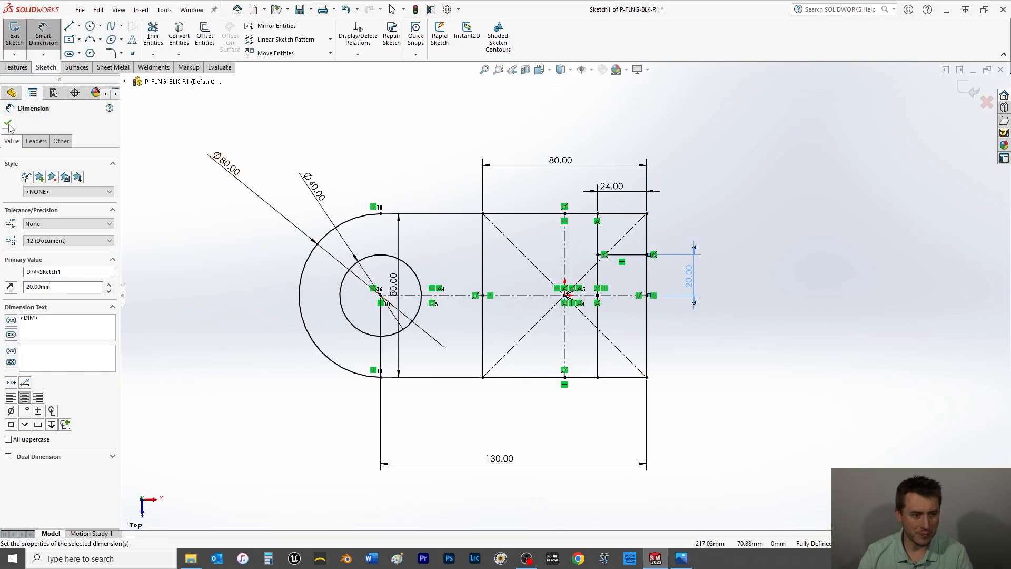
pyautogui.click(8, 123)
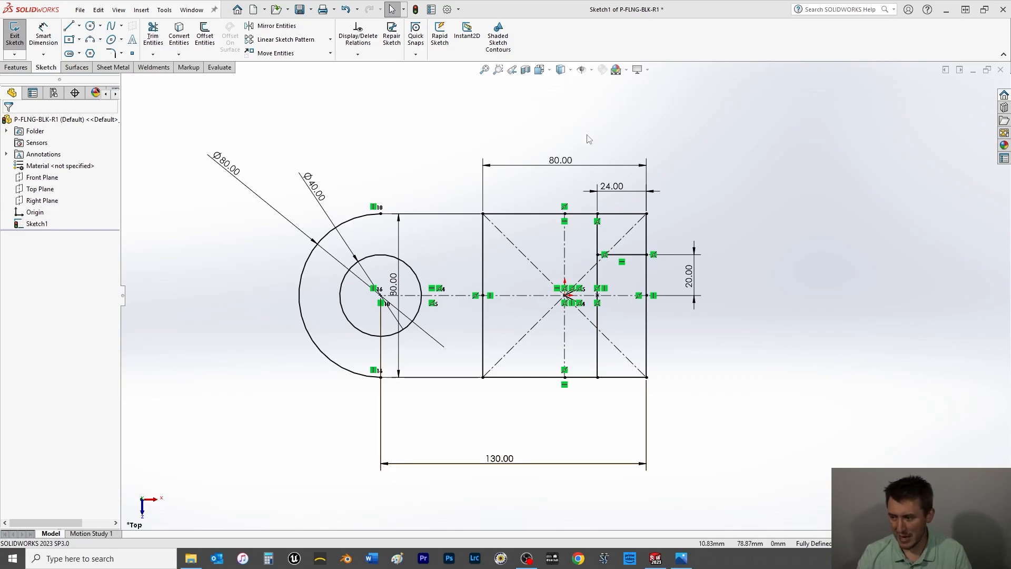
# Step: Mirror the short horizontal line at the square's right side about the horizontal centerline, keeping the original
pyautogui.click(275, 26)
pyautogui.click(635, 255)
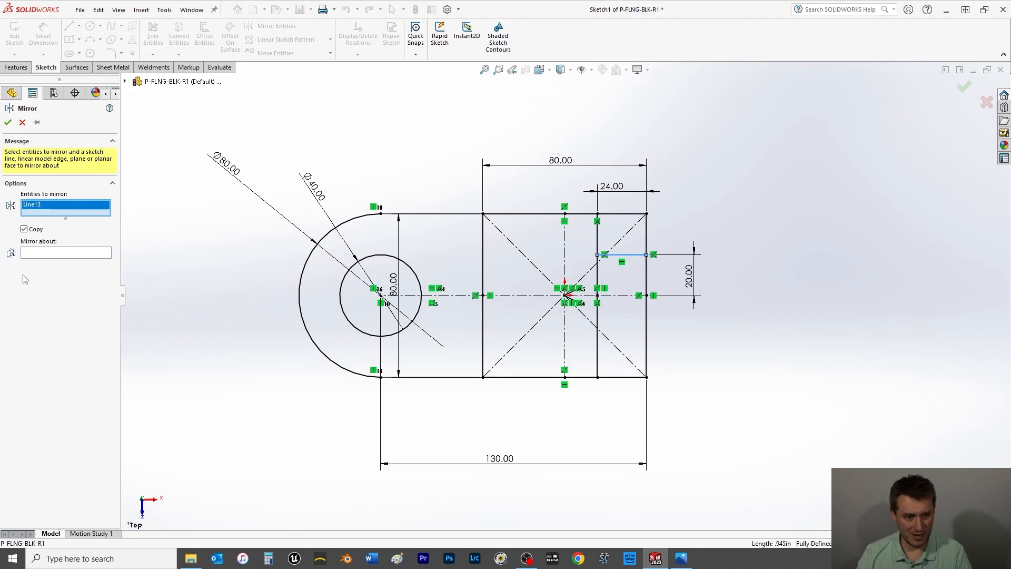
pyautogui.click(33, 254)
pyautogui.click(605, 296)
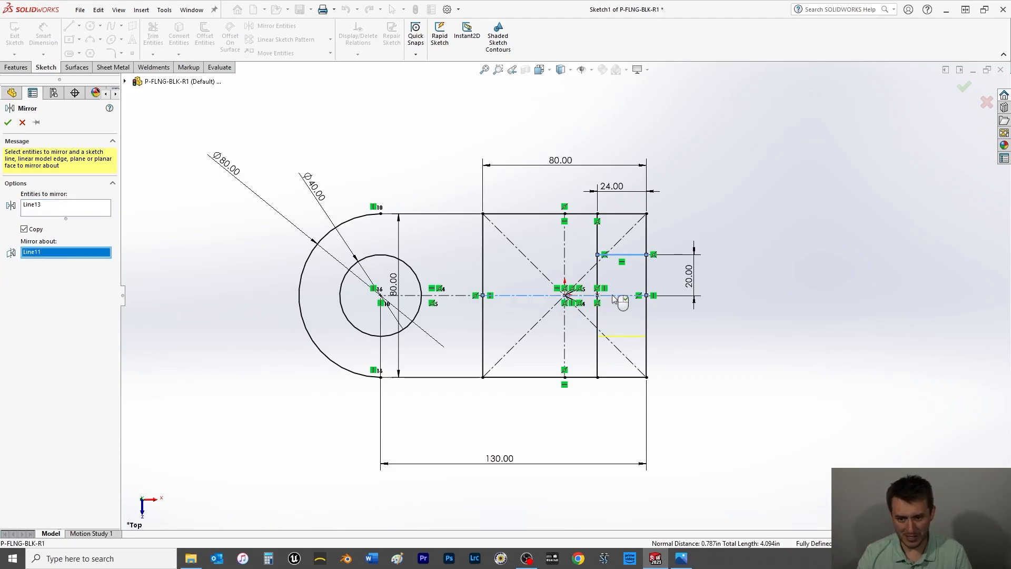
pyautogui.click(8, 122)
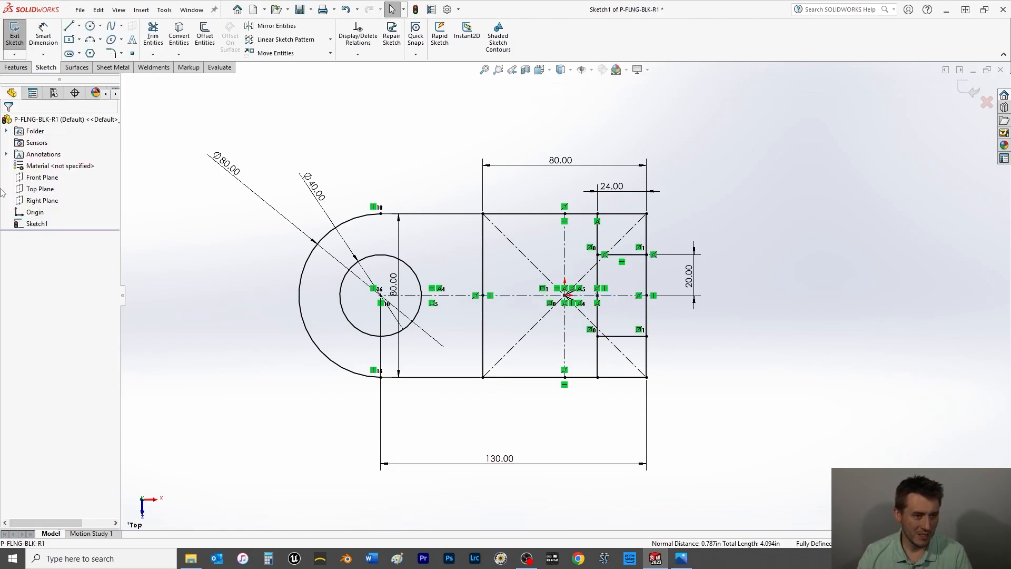
# Step: Sketch a vertical midpoint line from the horizontal centerline to the square's top side, about 40 mm left of the existing inner vertical line
pyautogui.click(79, 25)
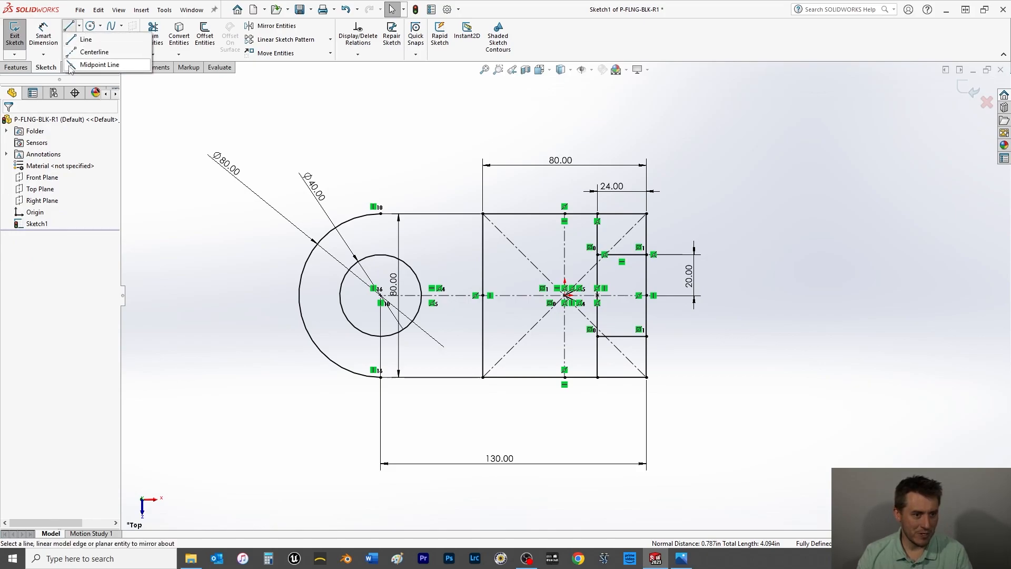
pyautogui.click(95, 66)
pyautogui.click(515, 296)
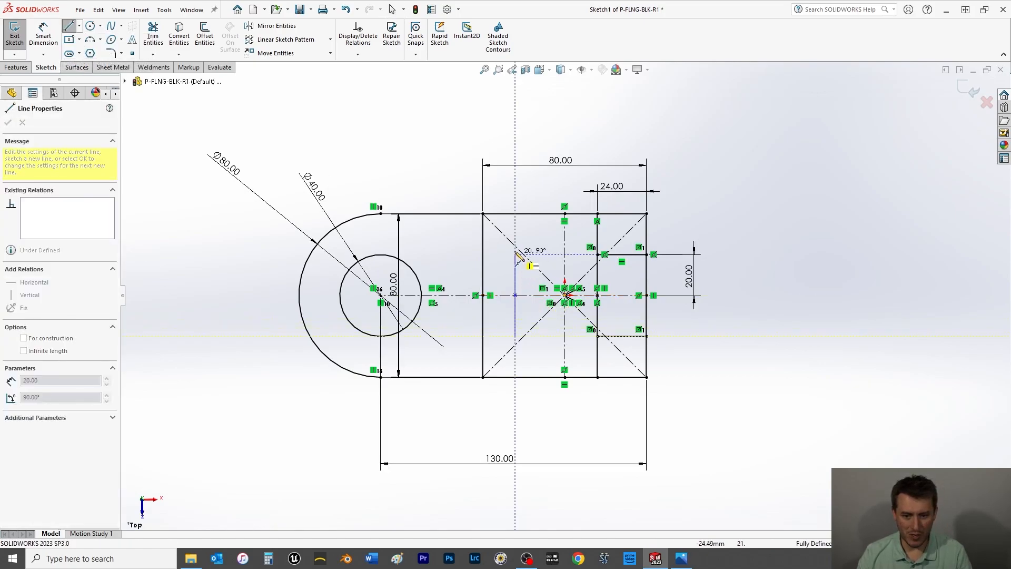
pyautogui.click(515, 214)
pyautogui.rightClick(506, 185)
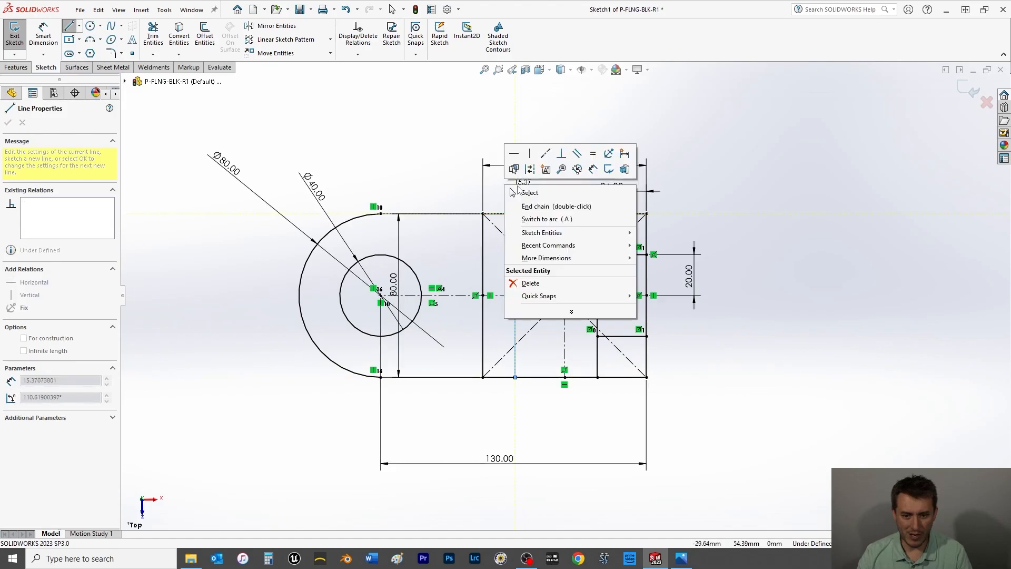
pyautogui.click(526, 195)
pyautogui.click(515, 255)
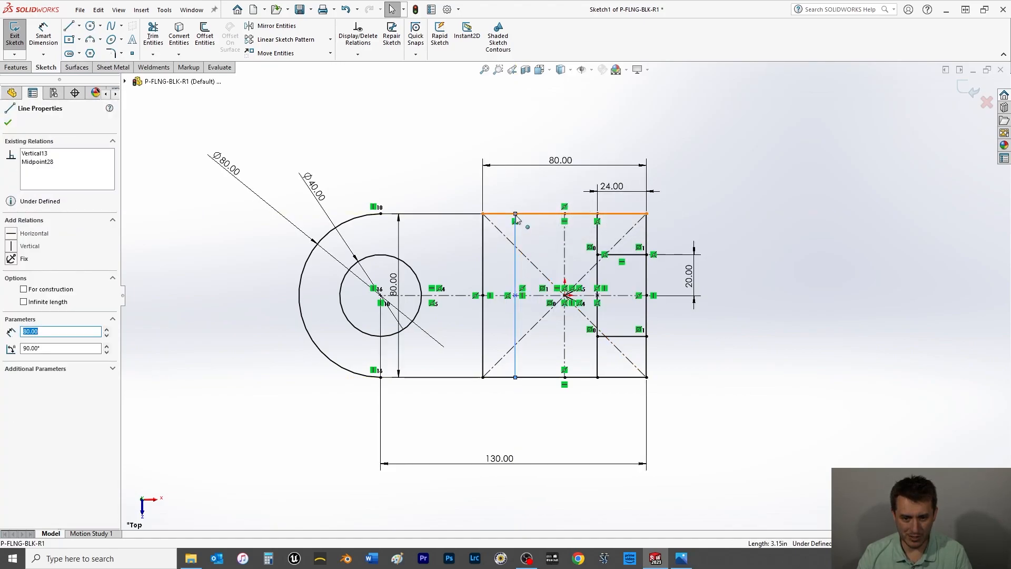
pyautogui.click(14, 93)
# Step: Dimension the distance between the two inner vertical lines as 38 mm
pyautogui.click(43, 37)
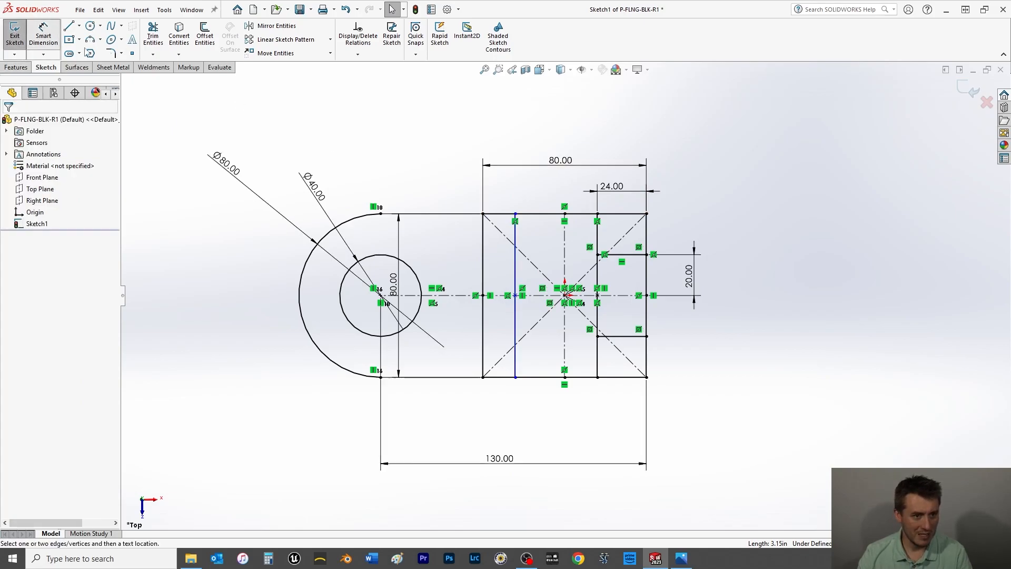
pyautogui.click(598, 245)
pyautogui.click(515, 247)
pyautogui.click(505, 182)
pyautogui.write('38')
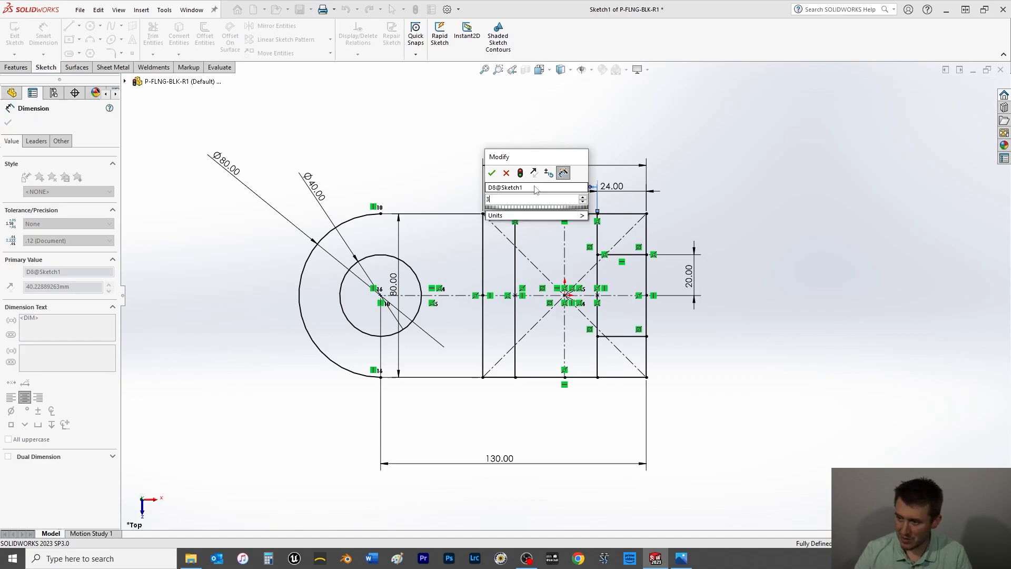
pyautogui.press('Return')
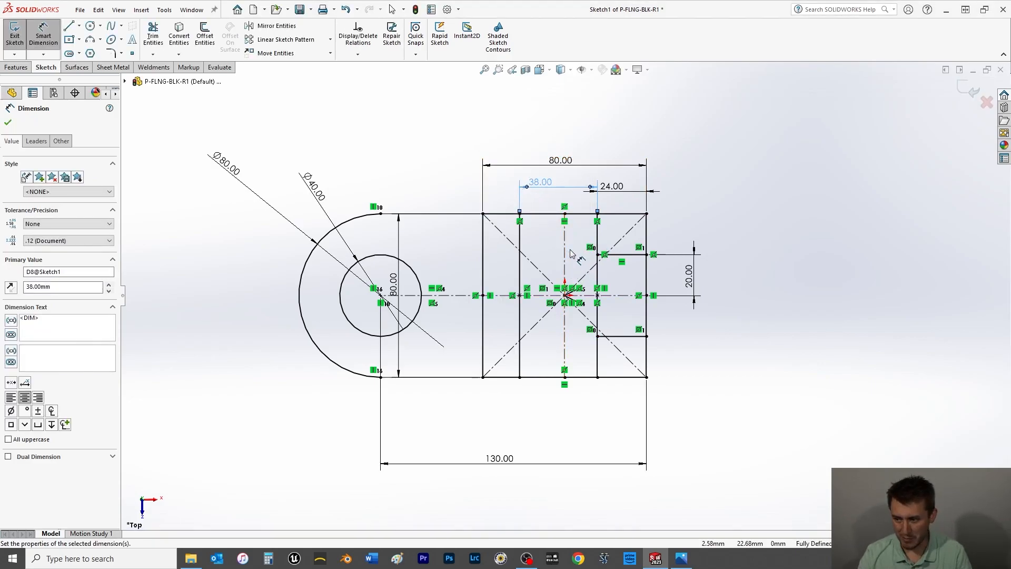
pyautogui.click(50, 42)
pyautogui.click(69, 25)
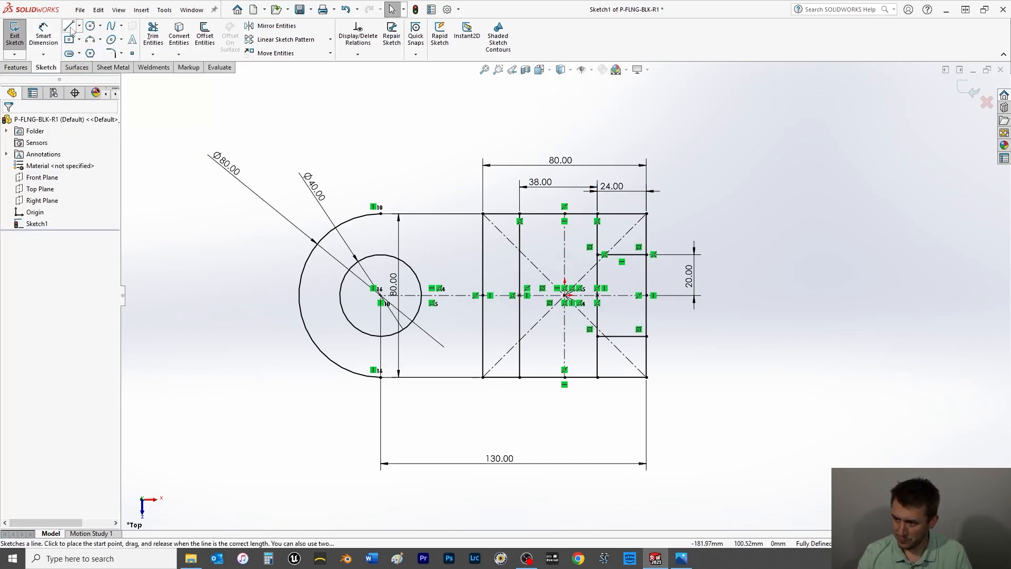
pyautogui.click(519, 251)
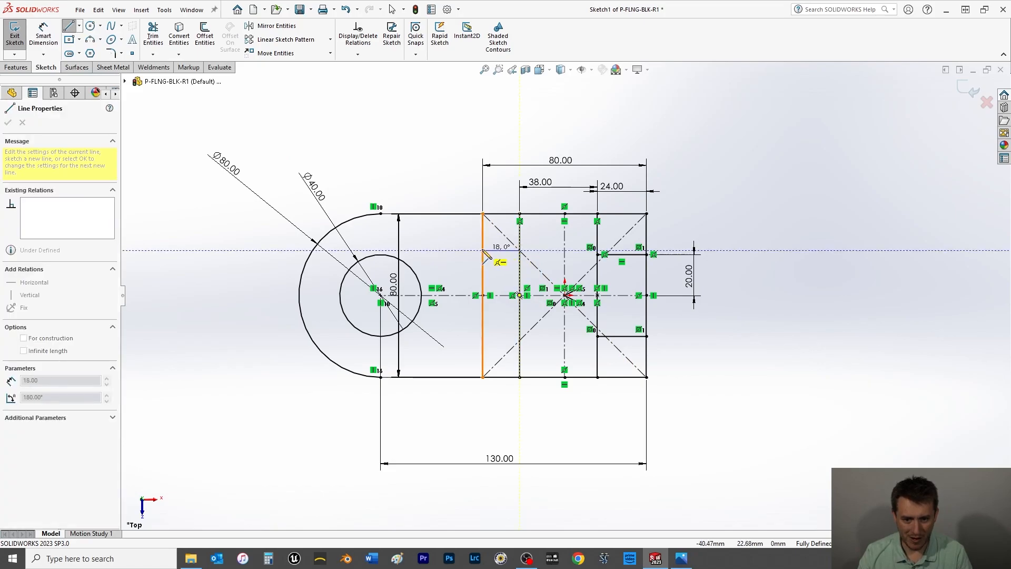
pyautogui.press('Escape')
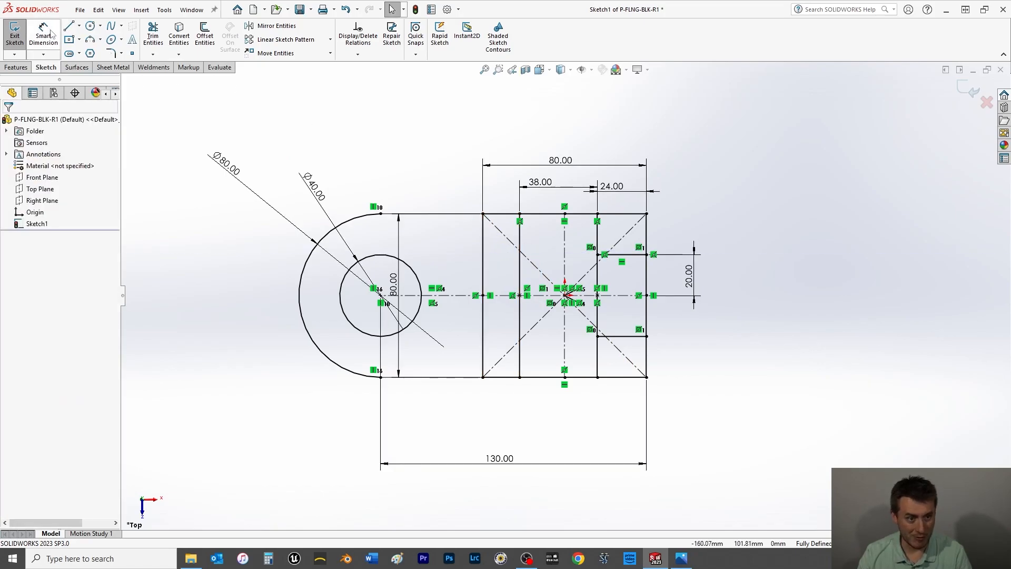
# Step: Sketch a horizontal line from the left inner vertical line to the square's left side, about 17 mm above the horizontal centerline
pyautogui.click(69, 26)
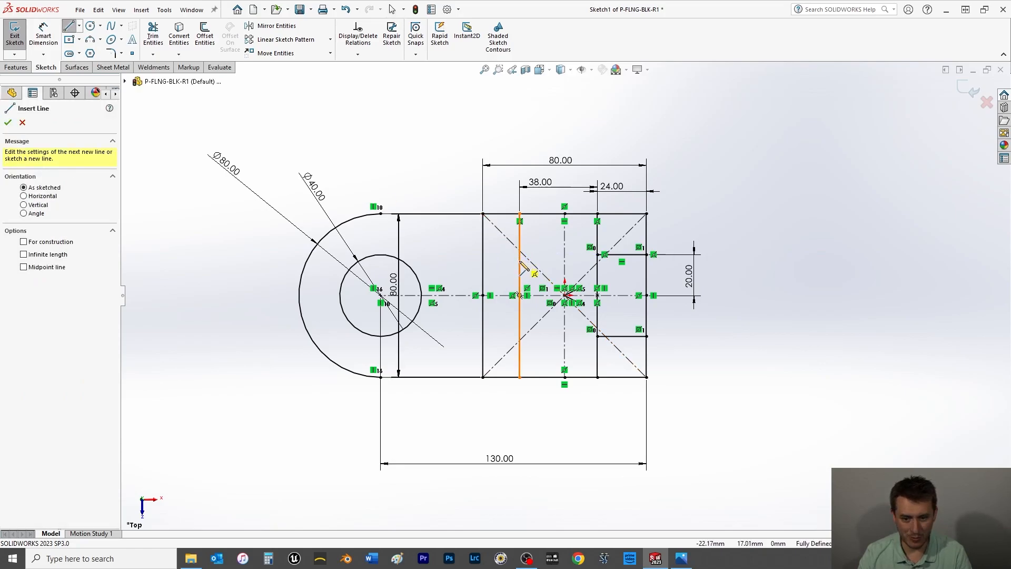
pyautogui.click(520, 261)
pyautogui.click(483, 260)
pyautogui.rightClick(498, 252)
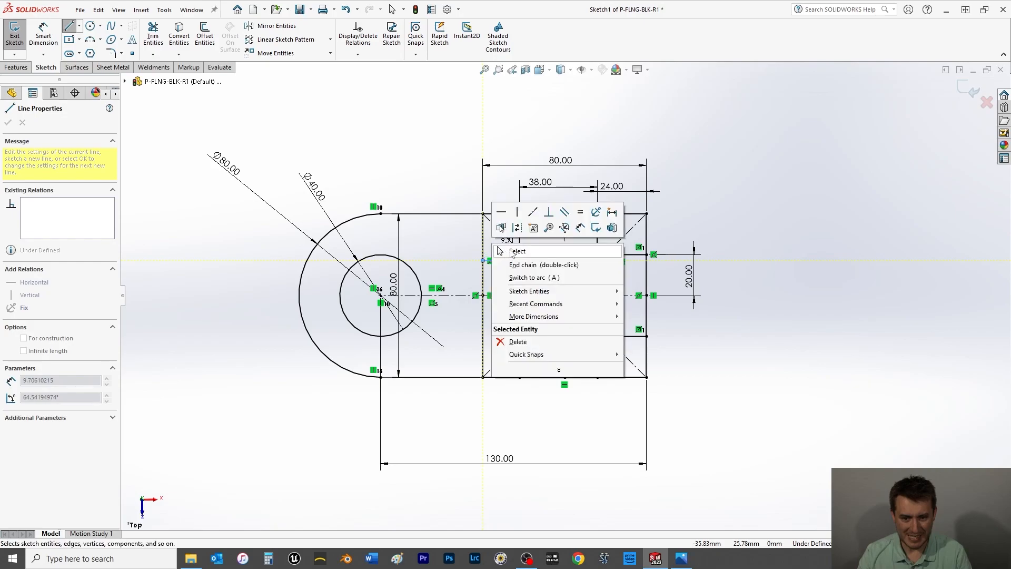
pyautogui.click(508, 246)
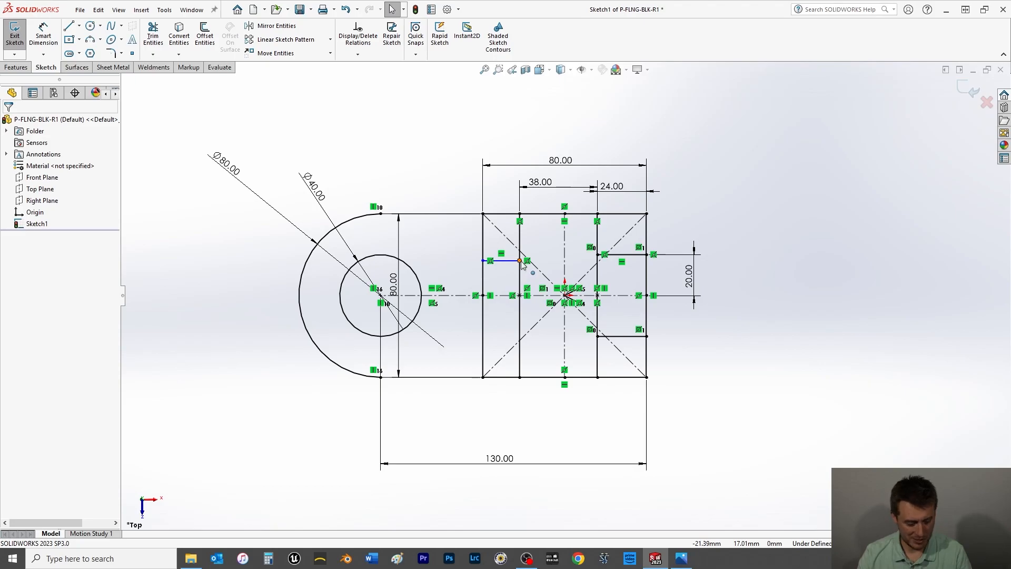
# Step: Add a Horizontal relation between the inner endpoints of the left and right upper horizontal lines
pyautogui.click(520, 261)
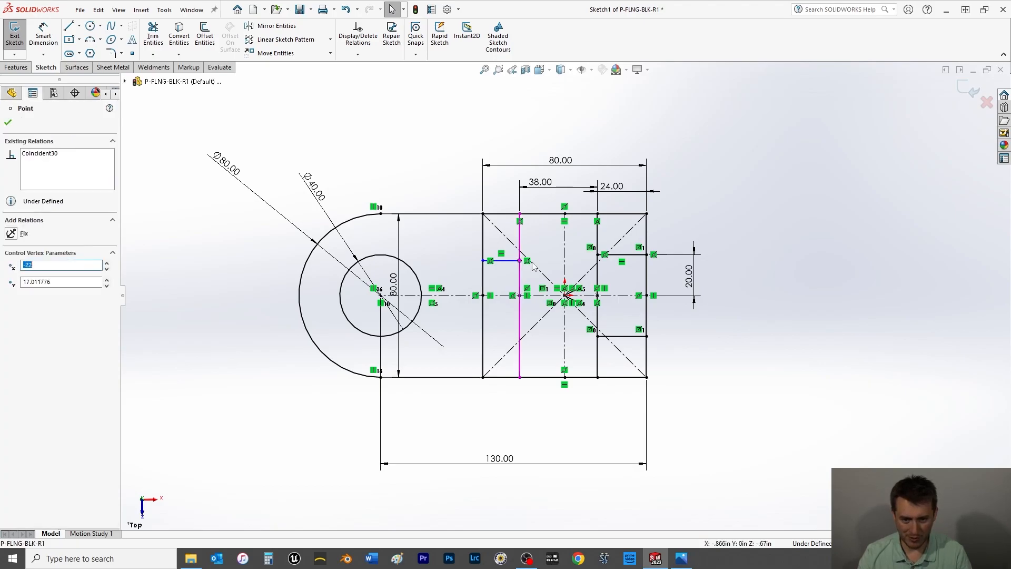
pyautogui.keyDown('ctrl'); pyautogui.click(597, 255); pyautogui.keyUp('ctrl')
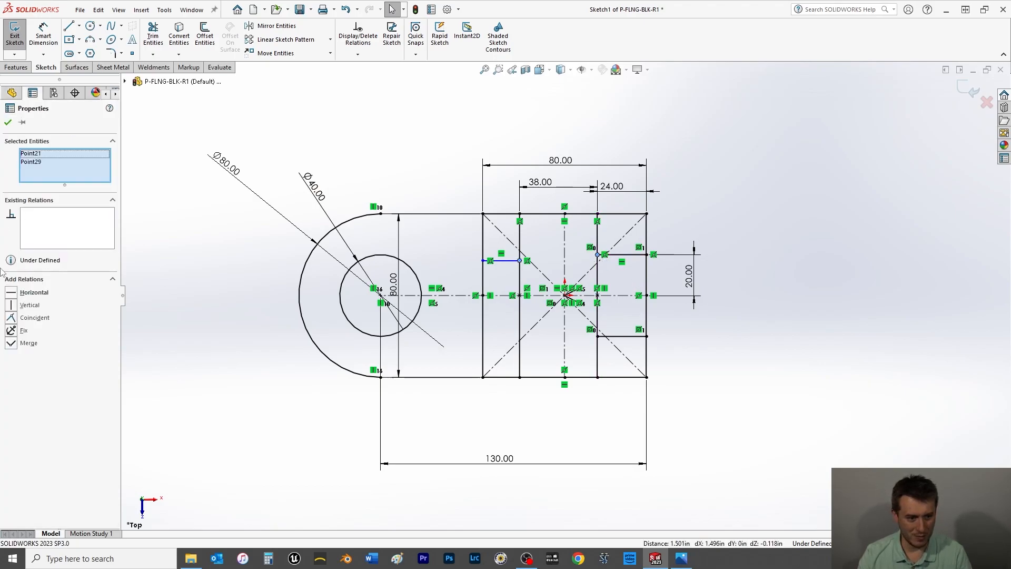
pyautogui.click(14, 294)
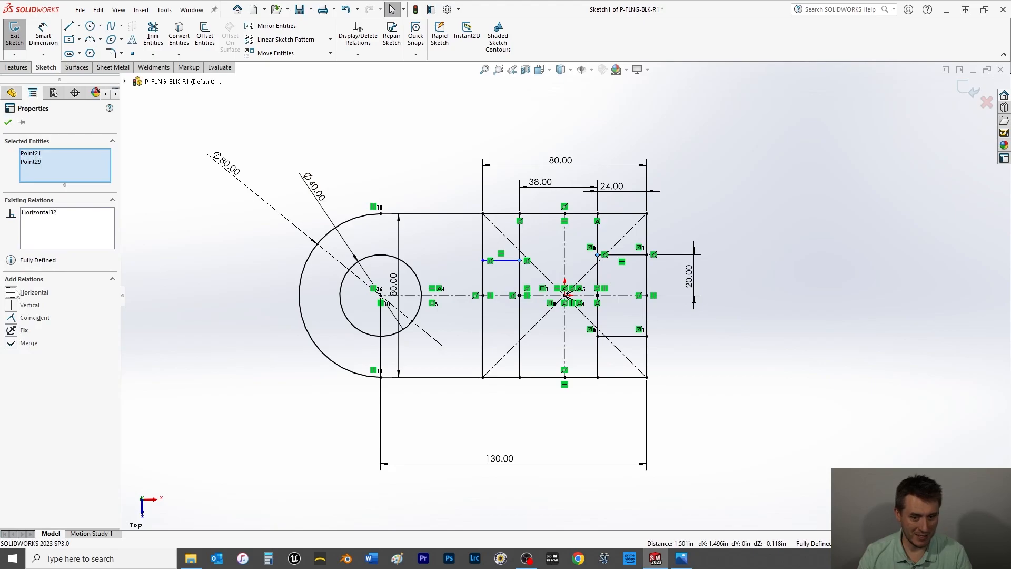
pyautogui.click(8, 122)
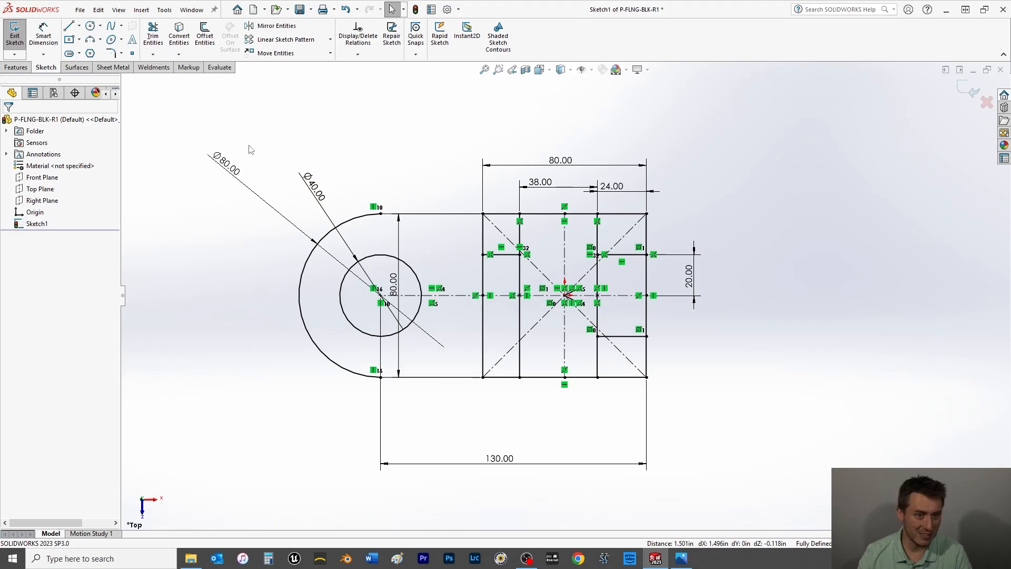
# Step: Mirror the short horizontal line at the square's left side about the horizontal centerline, keeping the original
pyautogui.click(275, 26)
pyautogui.click(505, 254)
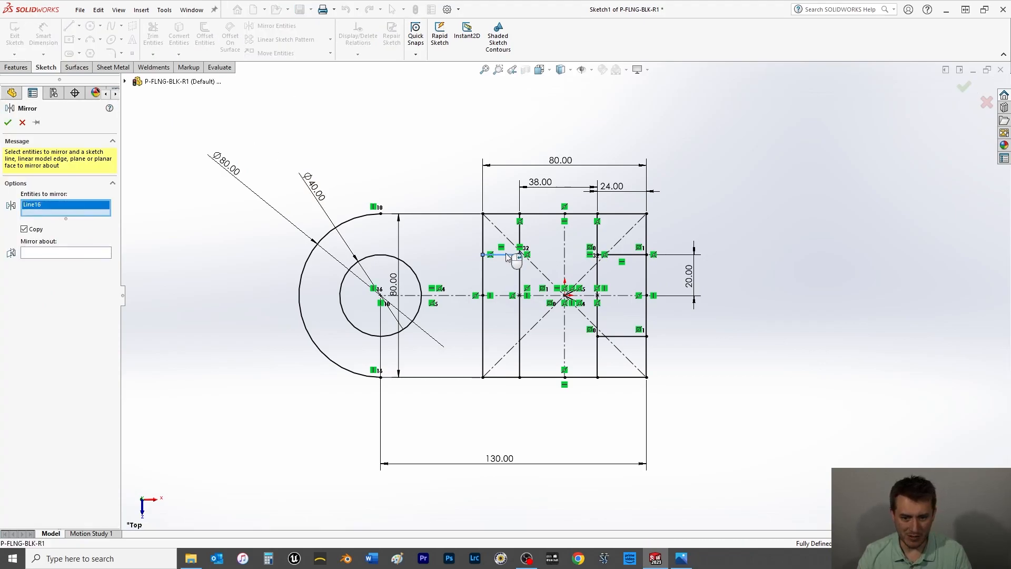
pyautogui.click(67, 253)
pyautogui.click(619, 296)
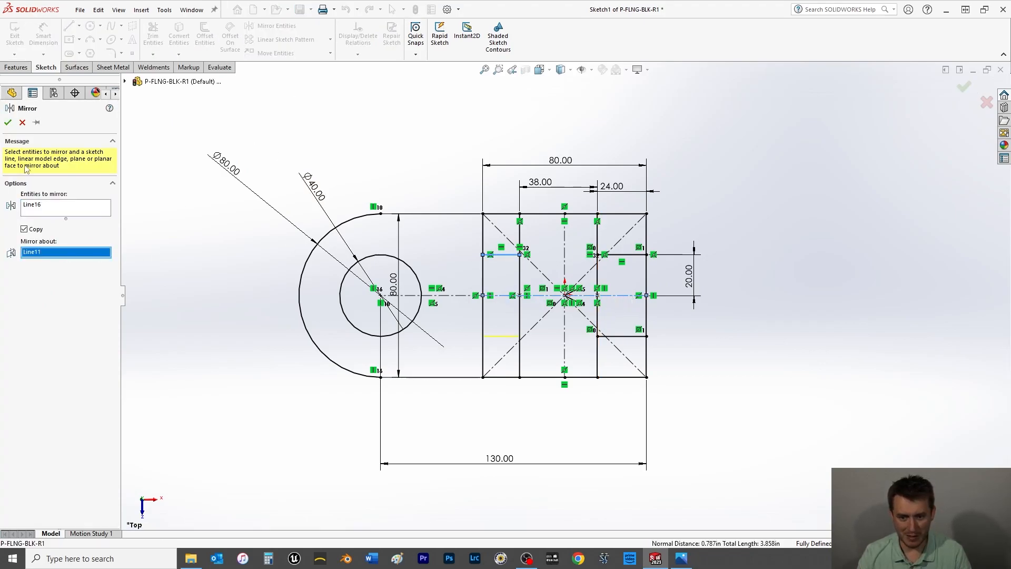
pyautogui.click(8, 122)
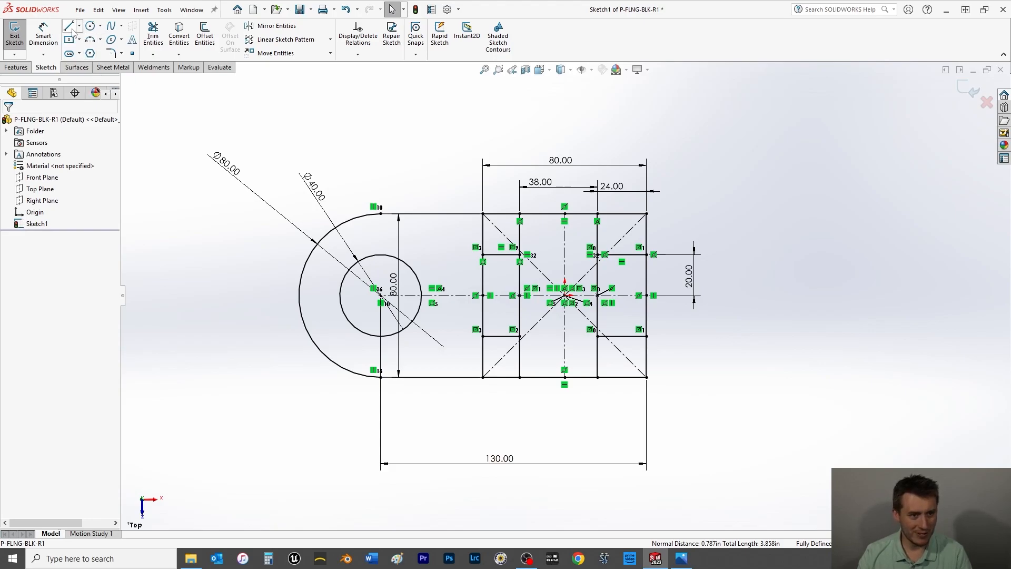
# Step: Sketch two horizontal lines between the inner vertical lines, joining the upper pair and the lower pair of short horizontal lines
pyautogui.click(68, 26)
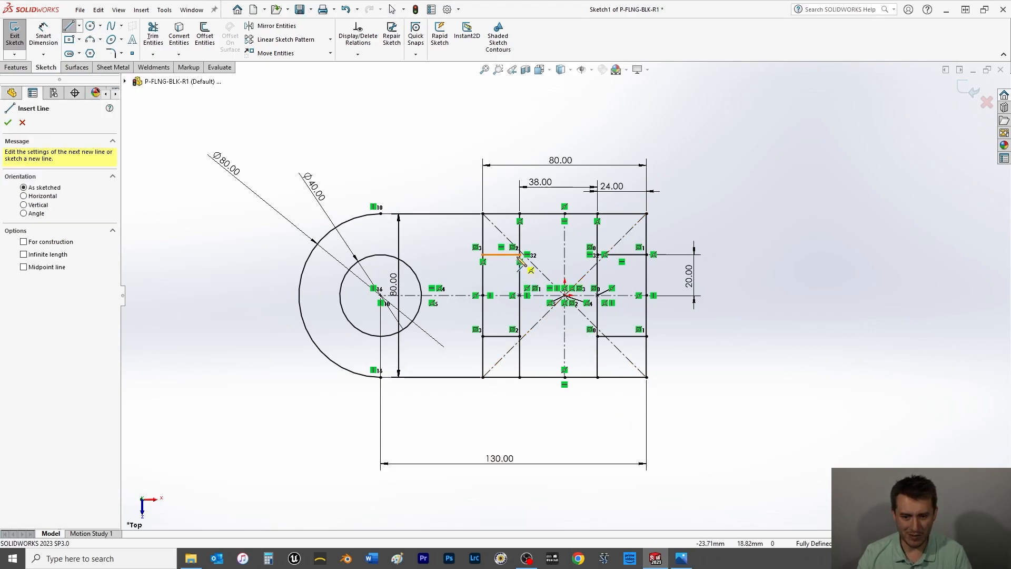
pyautogui.moveTo(520, 255)
pyautogui.mouseDown()
pyautogui.moveTo(605, 258)
pyautogui.moveTo(597, 255)
pyautogui.mouseUp()
pyautogui.moveTo(598, 337); pyautogui.dragTo(520, 336)
pyautogui.rightClick(745, 353)
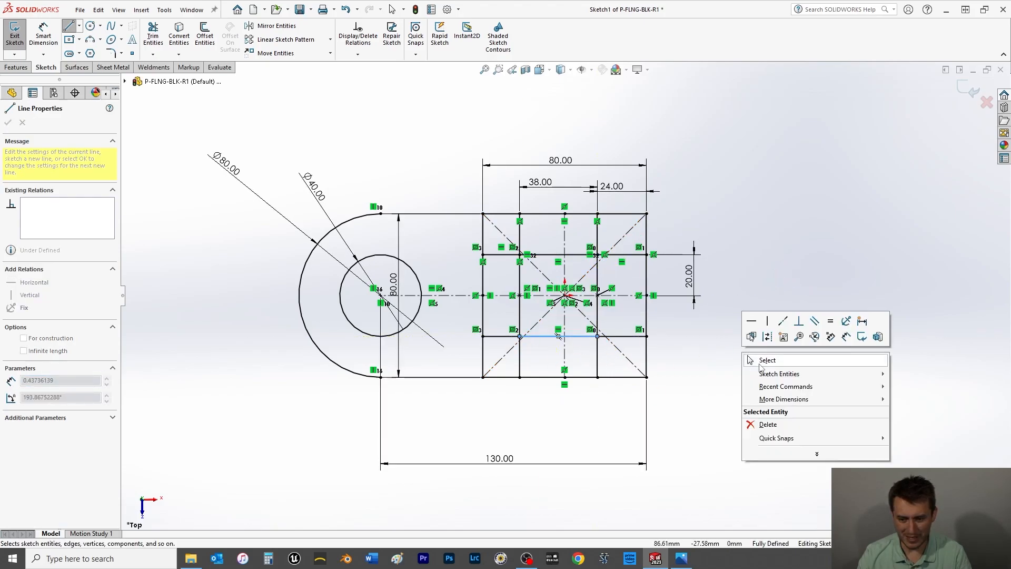
pyautogui.click(760, 360)
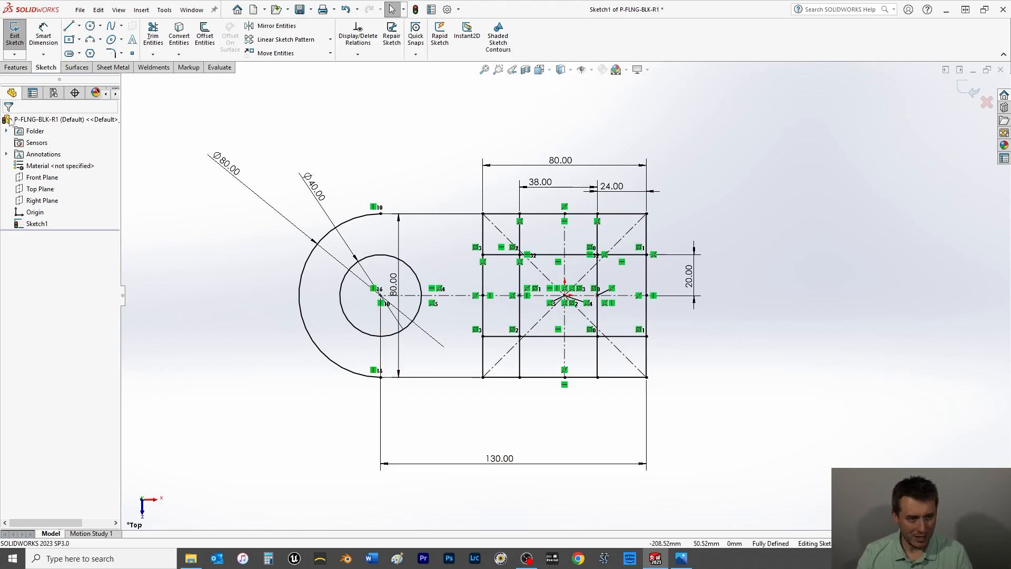
# Step: Extrude the rounded flange region around the 40 mm hole as a blind boss 20 mm deep
pyautogui.click(17, 67)
pyautogui.click(19, 31)
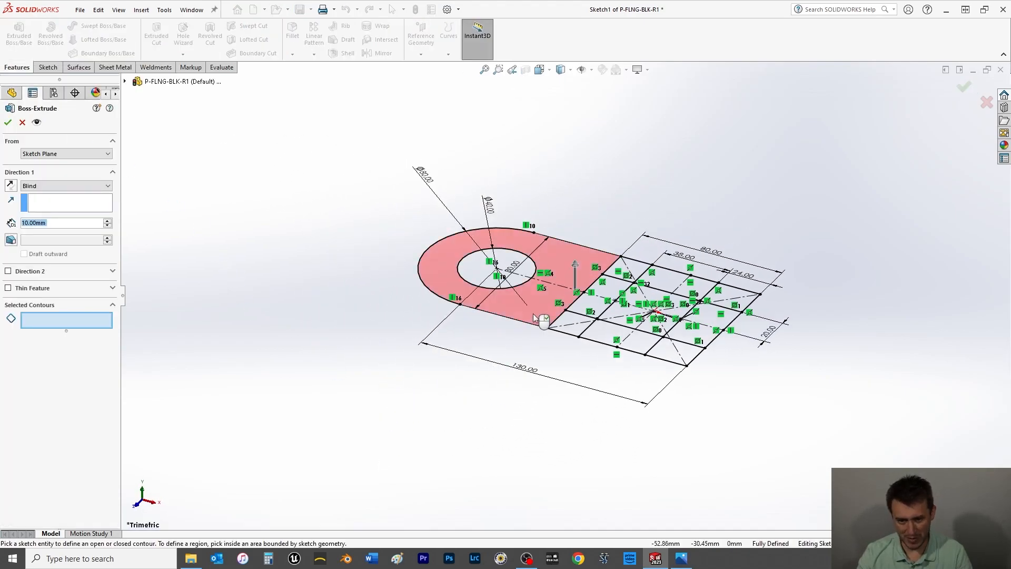
pyautogui.click(534, 317)
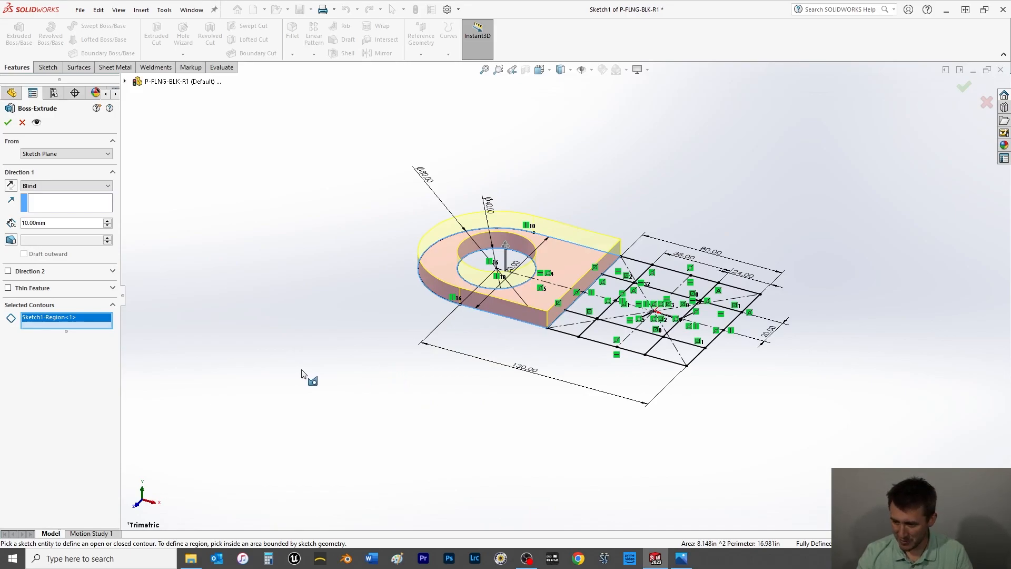
pyautogui.doubleClick(36, 224)
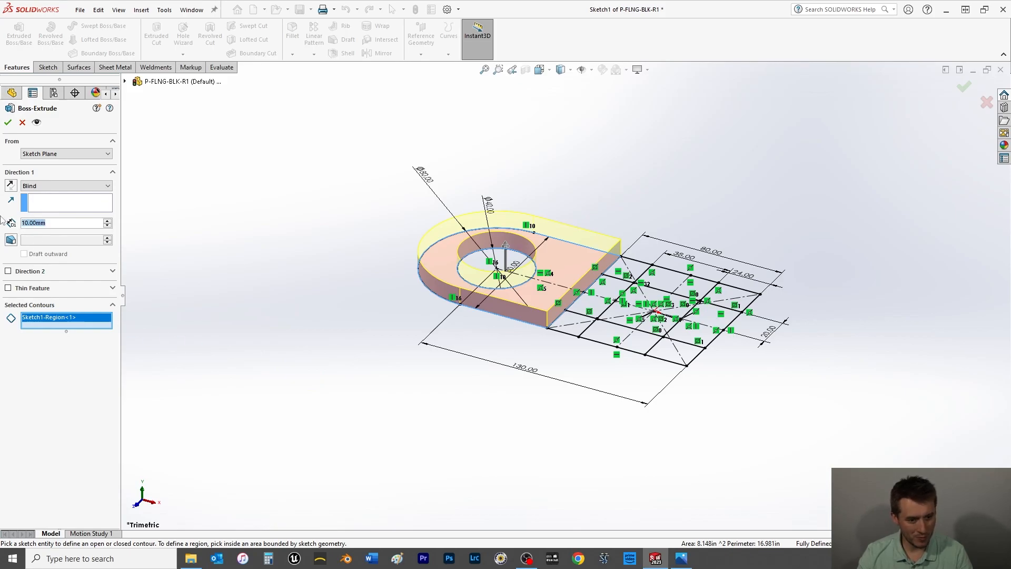
pyautogui.write('20')
pyautogui.press('Return')
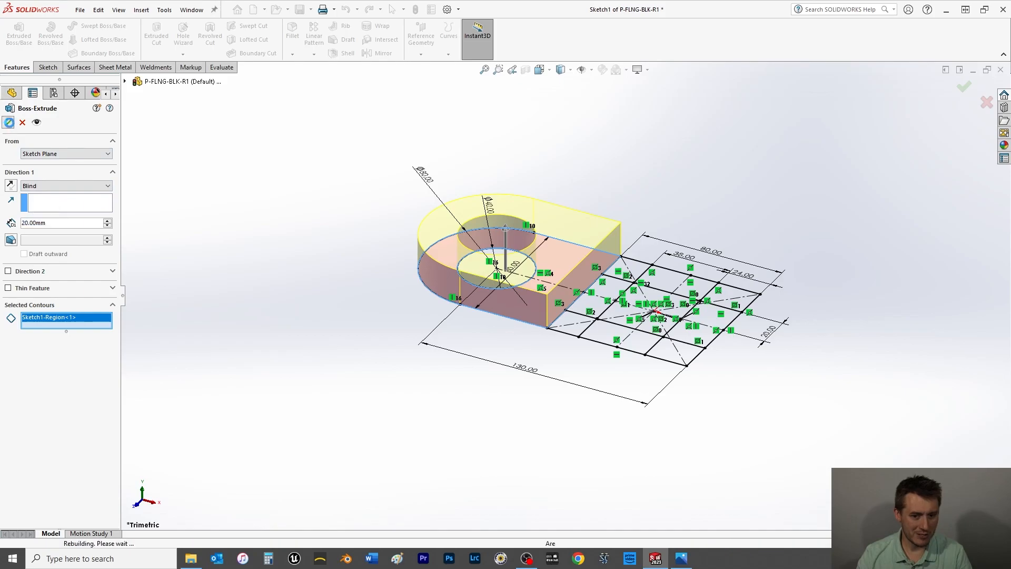
# Step: Accept the flange extrusion and extrude the four corner regions of the square in the same base sketch as a blind boss 10 mm deep
pyautogui.click(8, 123)
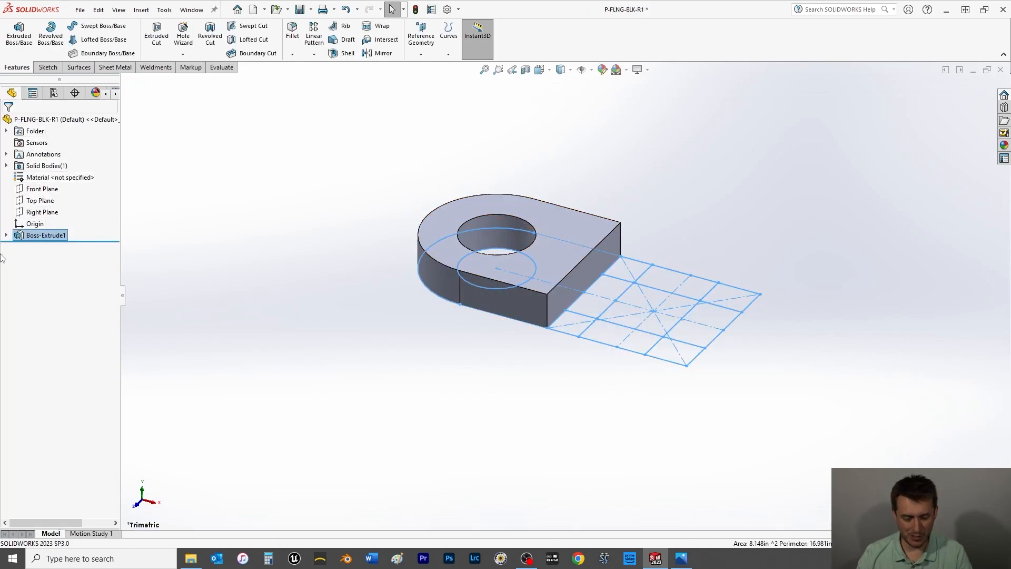
pyautogui.click(7, 237)
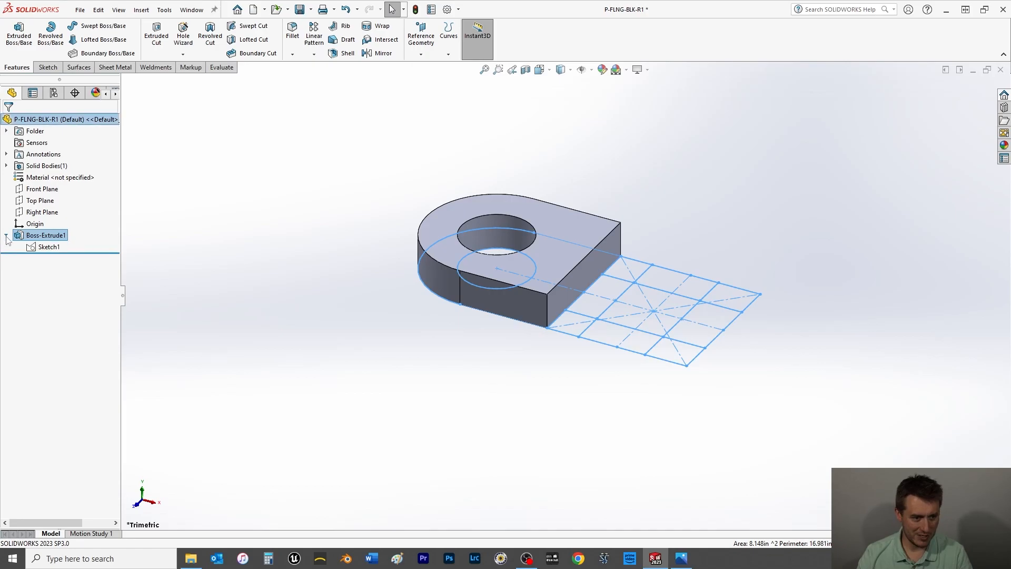
pyautogui.click(42, 247)
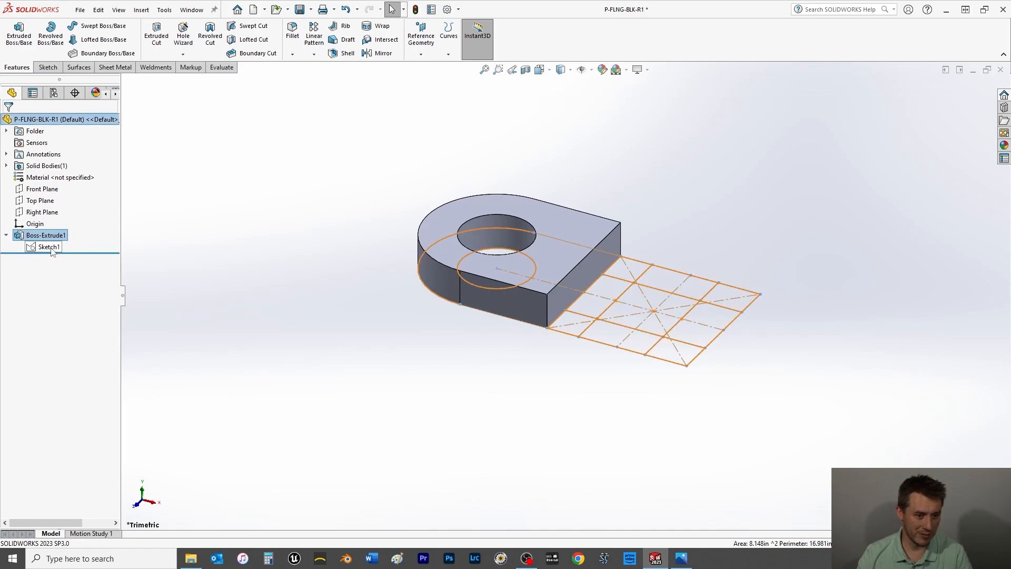
pyautogui.click(52, 248)
pyautogui.click(20, 38)
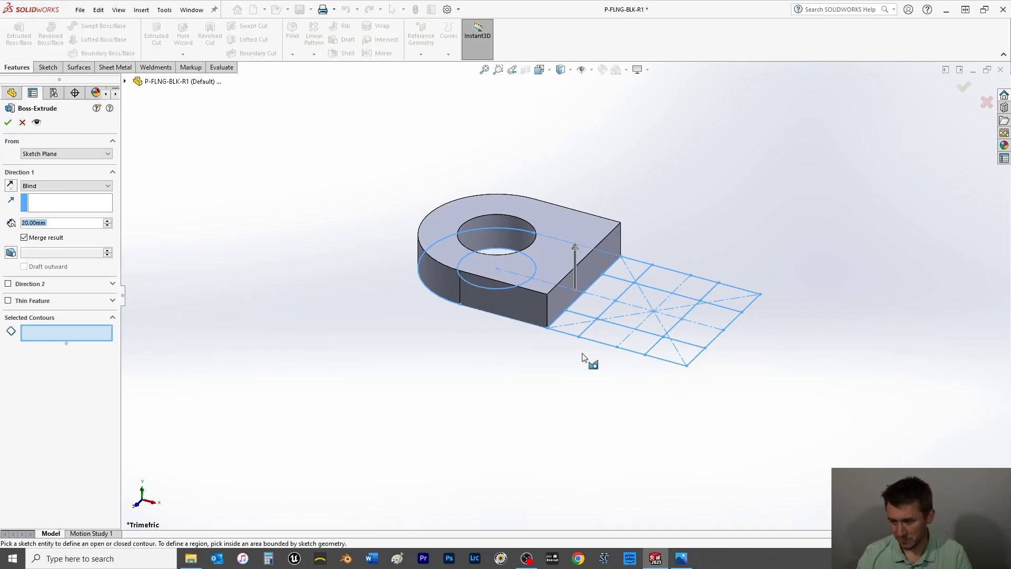
pyautogui.click(577, 319)
pyautogui.click(593, 307)
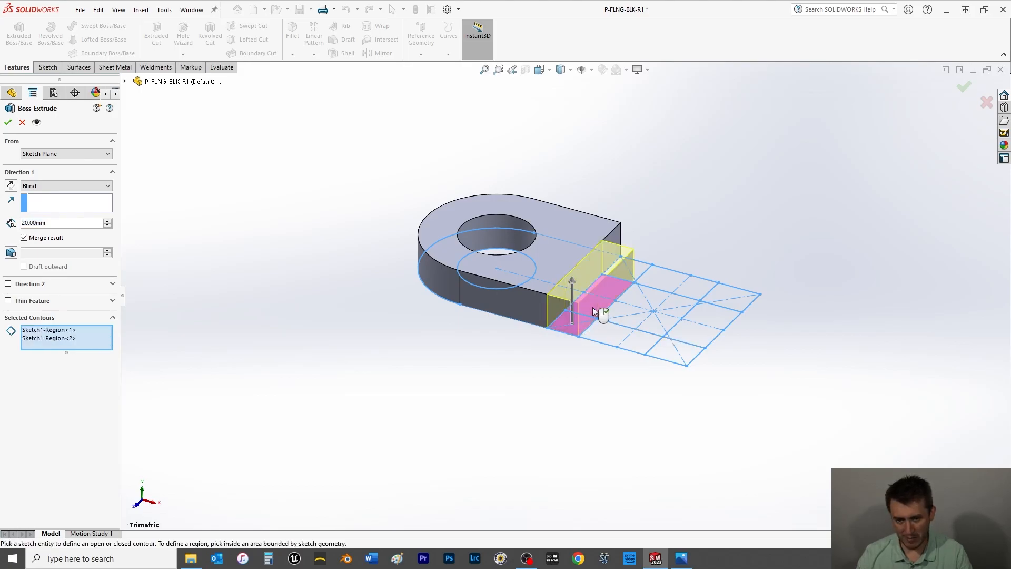
pyautogui.click(636, 267)
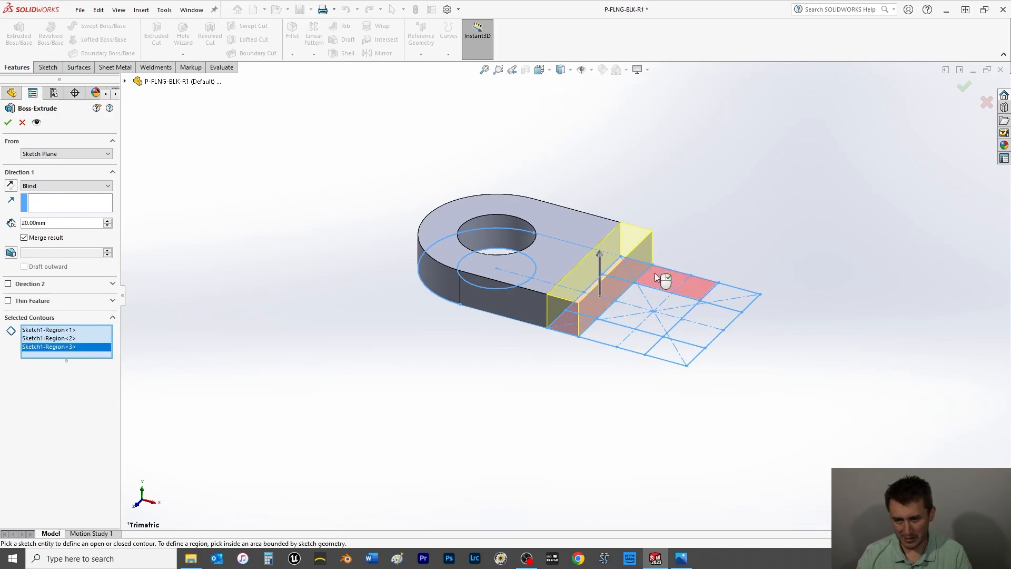
pyautogui.click(617, 289)
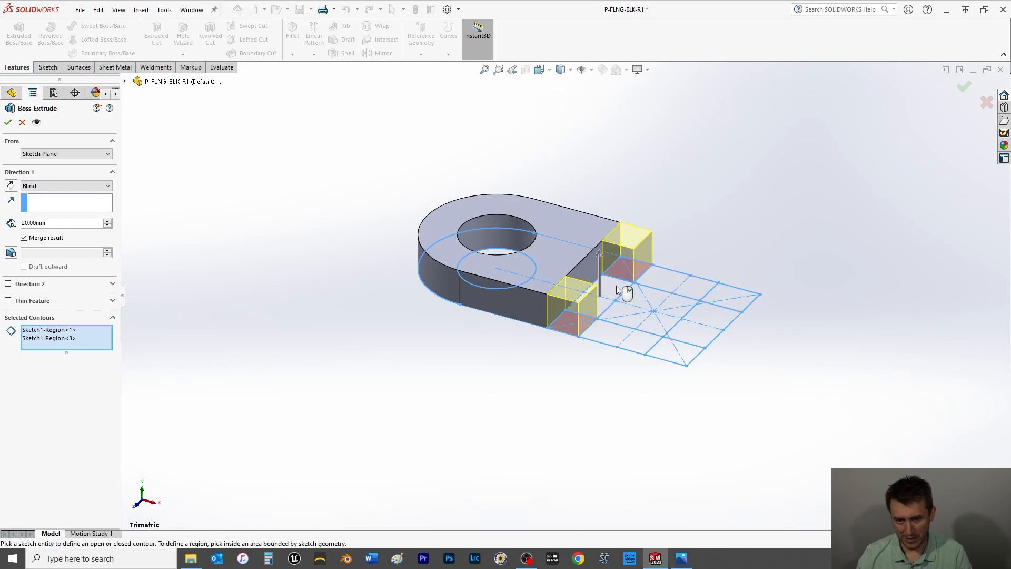
pyautogui.click(731, 292)
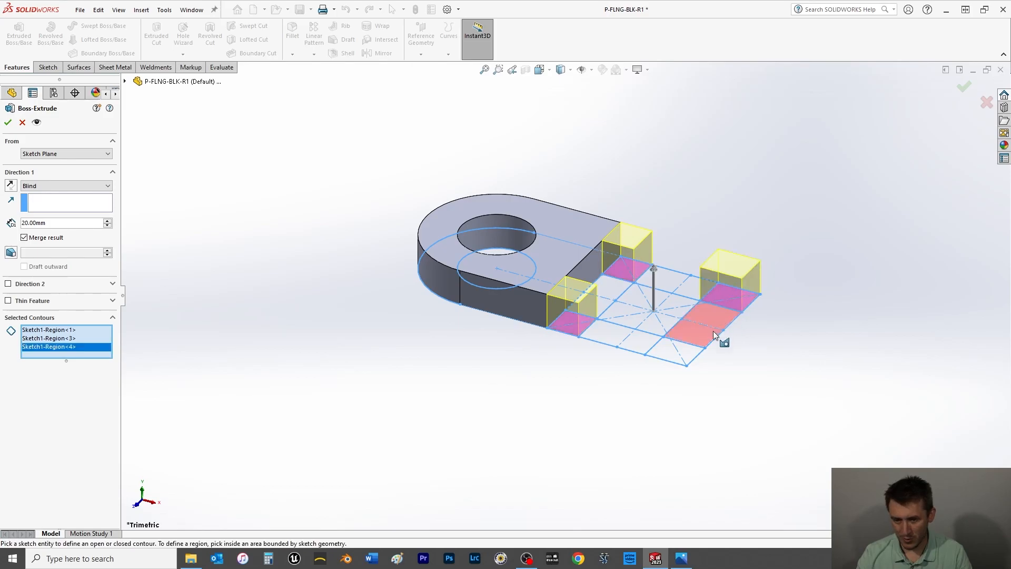
pyautogui.click(686, 355)
pyautogui.doubleClick(64, 220)
pyautogui.write('10')
pyautogui.press('Return')
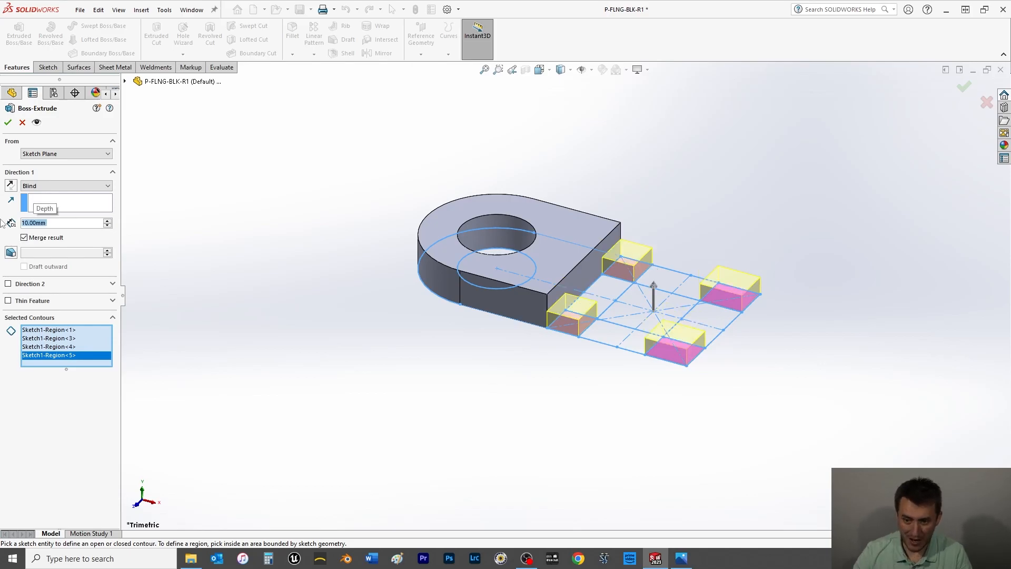
pyautogui.press('Return')
# Step: Edit the extrusion of the four corner blocks to a blind depth of 100 mm
pyautogui.rightClick(49, 258)
pyautogui.click(53, 224)
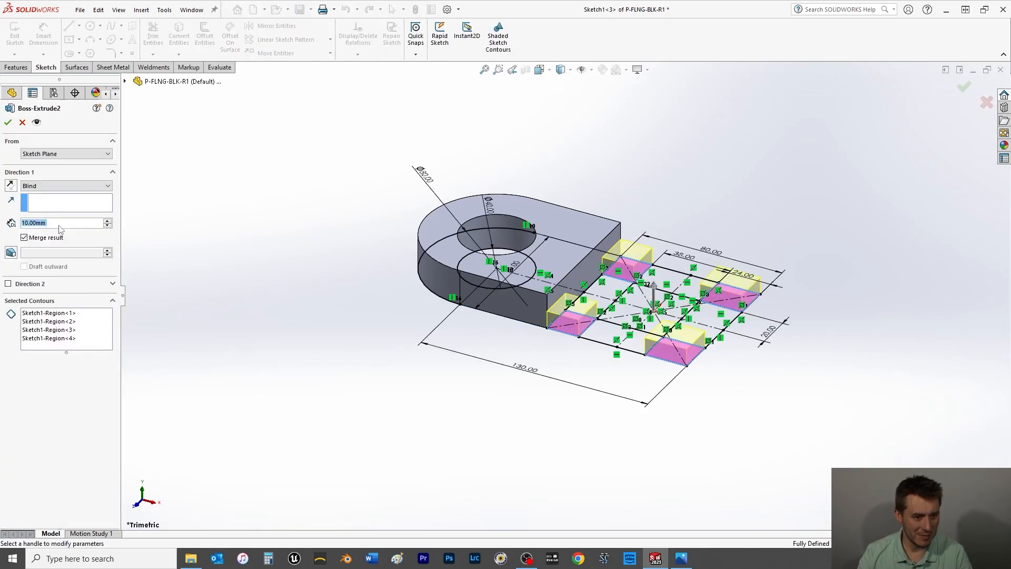
pyautogui.write('100')
pyautogui.press('Return')
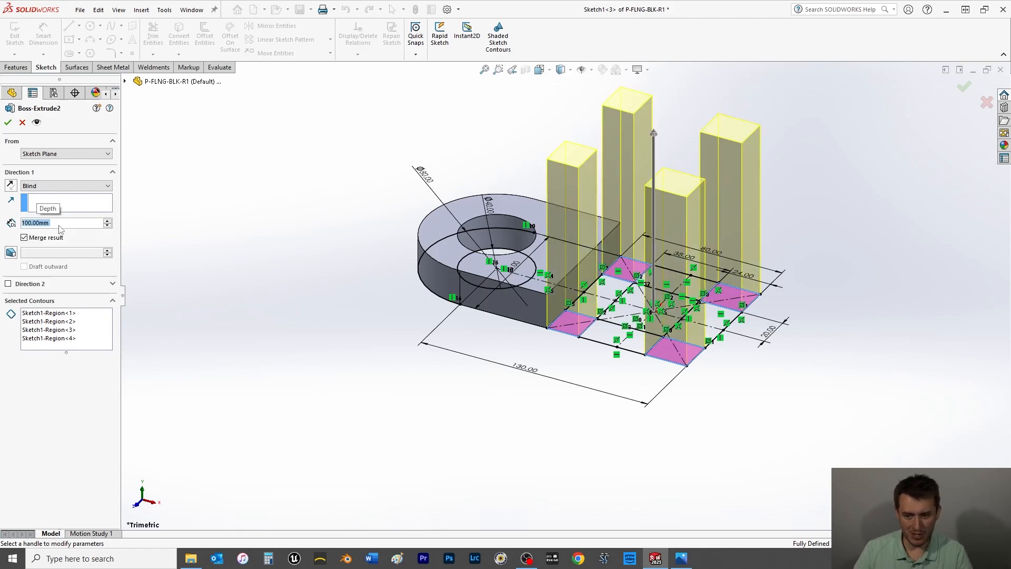
pyautogui.click(7, 124)
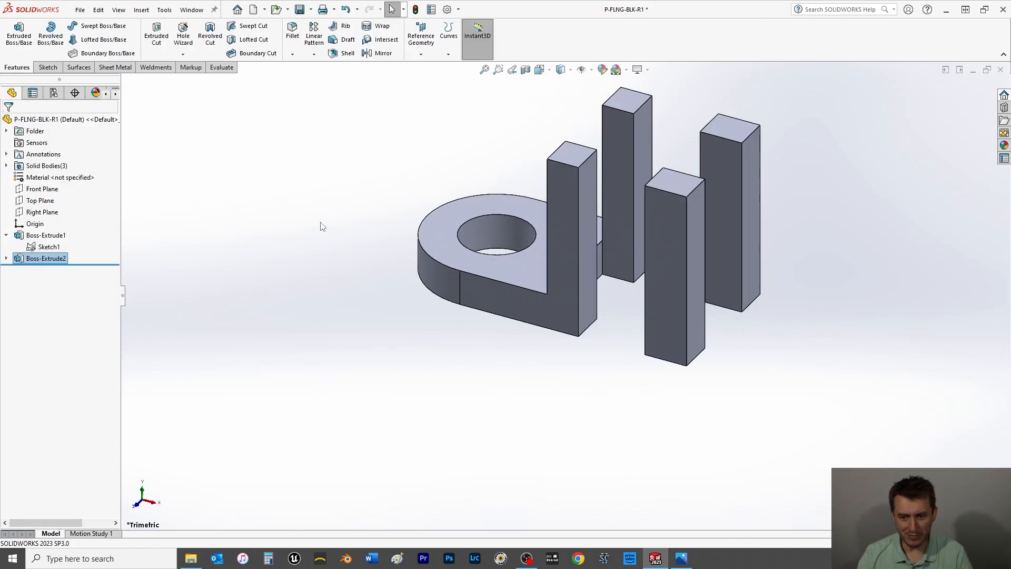
# Step: Extrude the base sketch's two side regions between the corner posts with Offset From Surface, 20 mm from a post's top face, and save the part
pyautogui.click(48, 246)
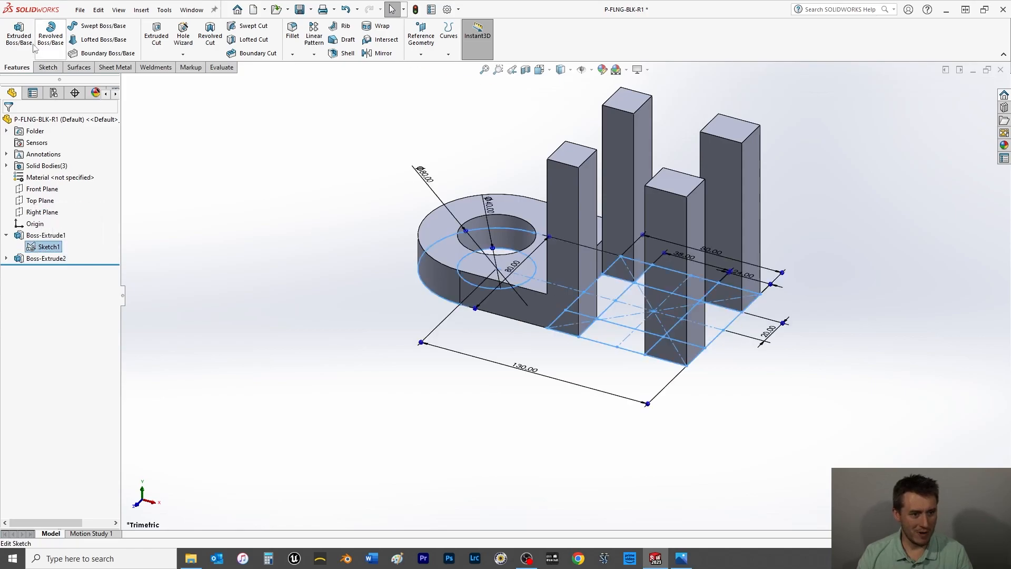
pyautogui.click(19, 34)
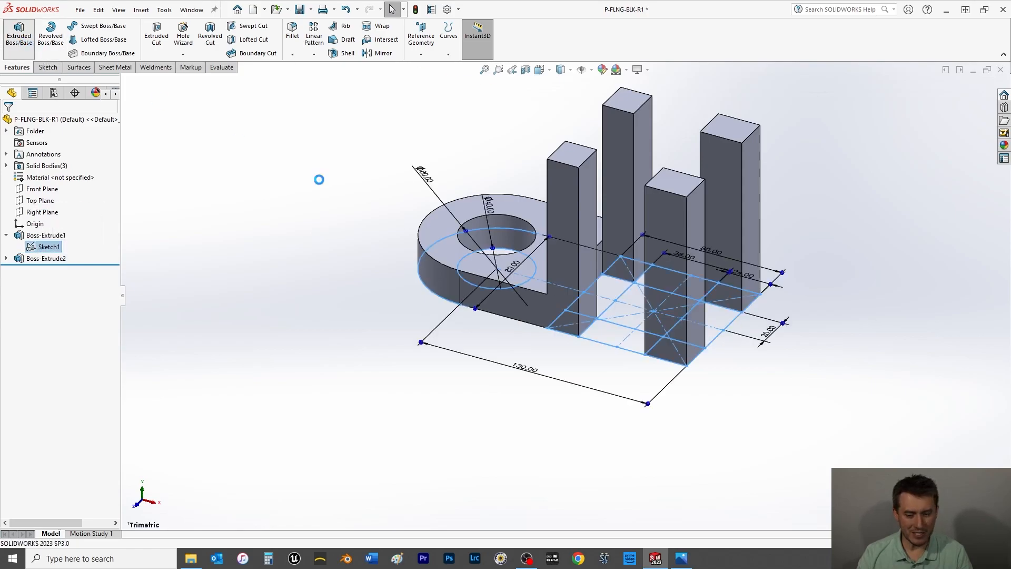
pyautogui.click(606, 338)
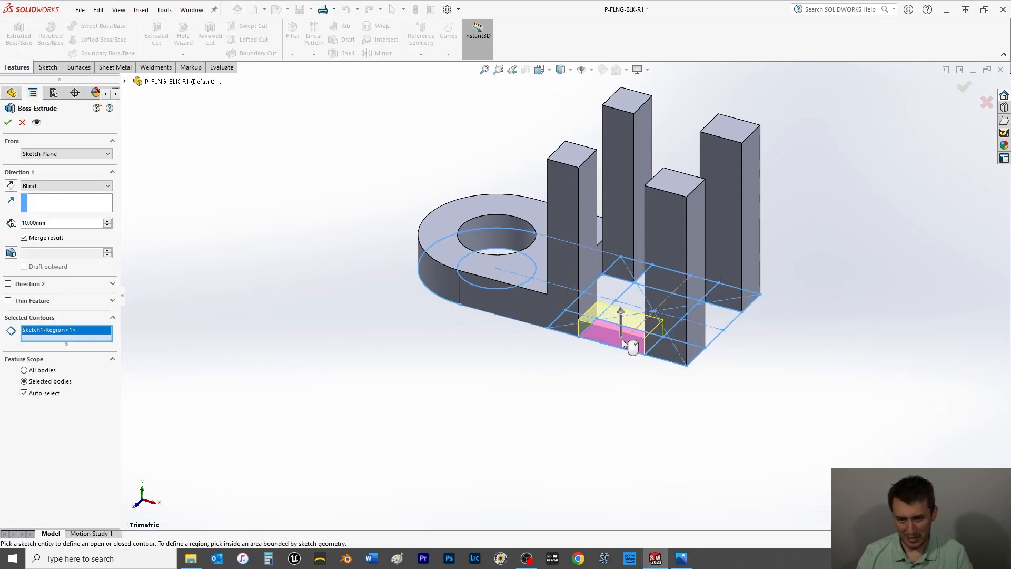
pyautogui.moveTo(761, 324)
pyautogui.mouseDown(button='middle')
pyautogui.moveTo(734, 406)
pyautogui.moveTo(672, 274)
pyautogui.mouseUp(button='middle')
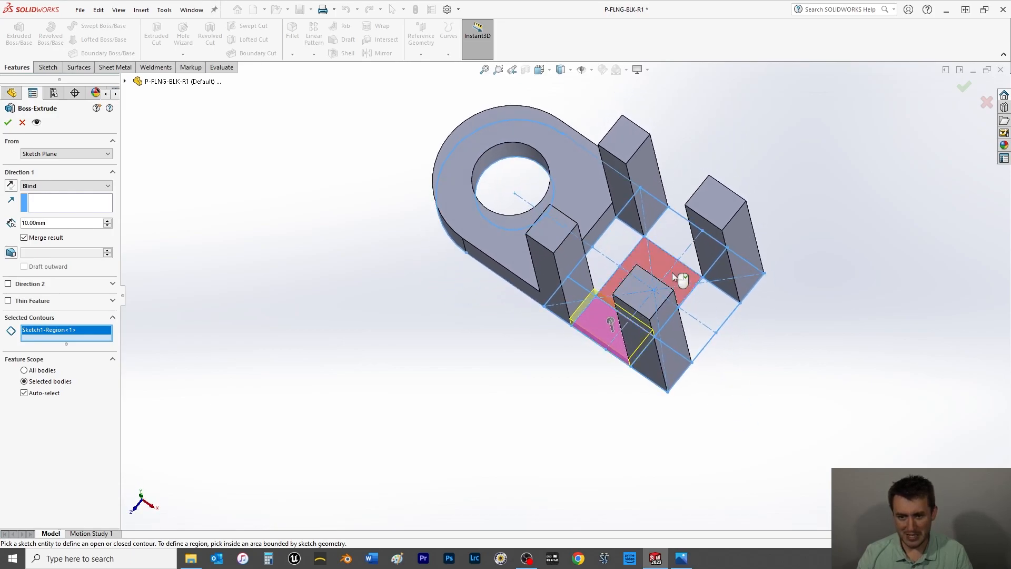
pyautogui.click(671, 244)
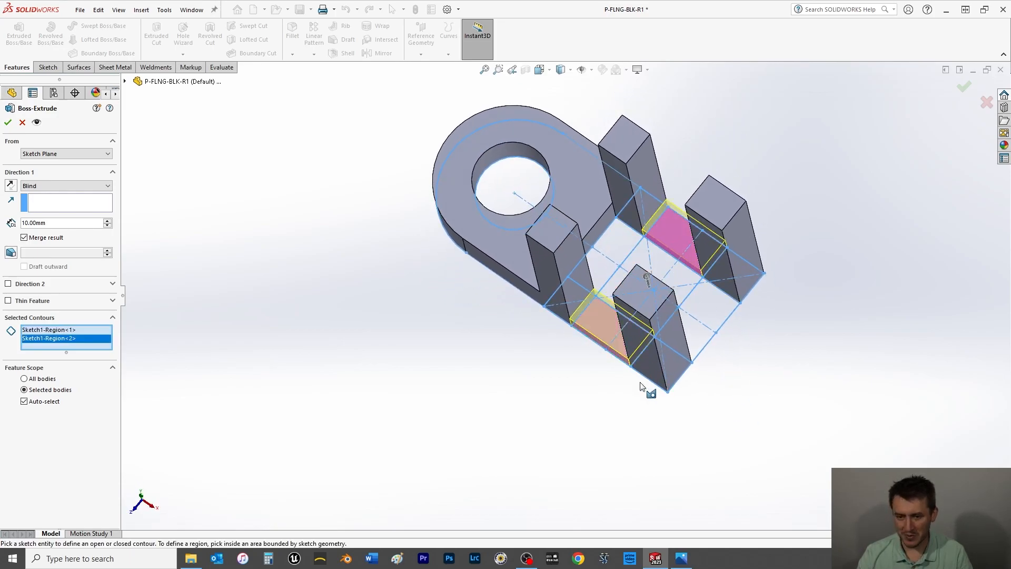
pyautogui.click(32, 186)
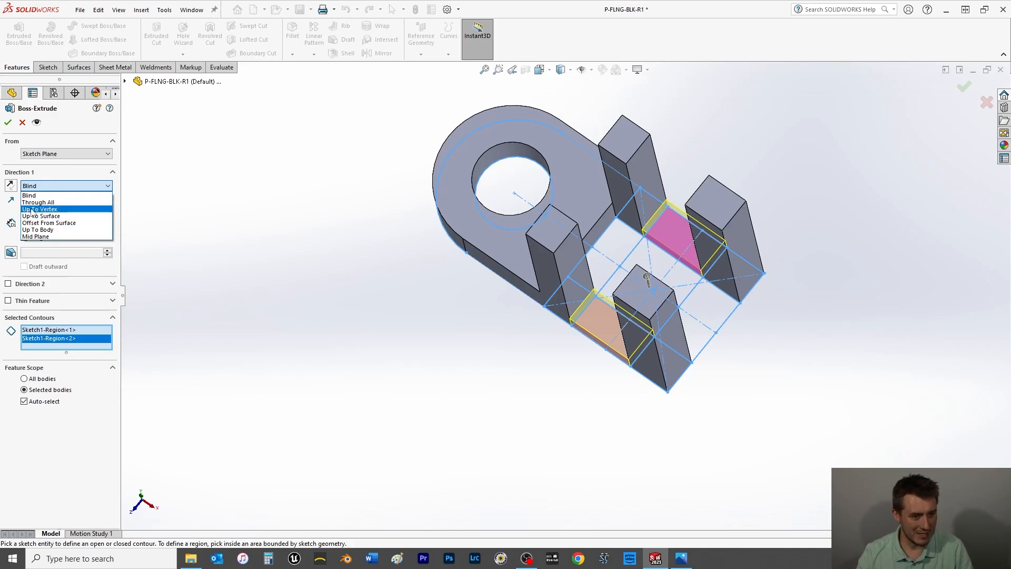
pyautogui.click(47, 225)
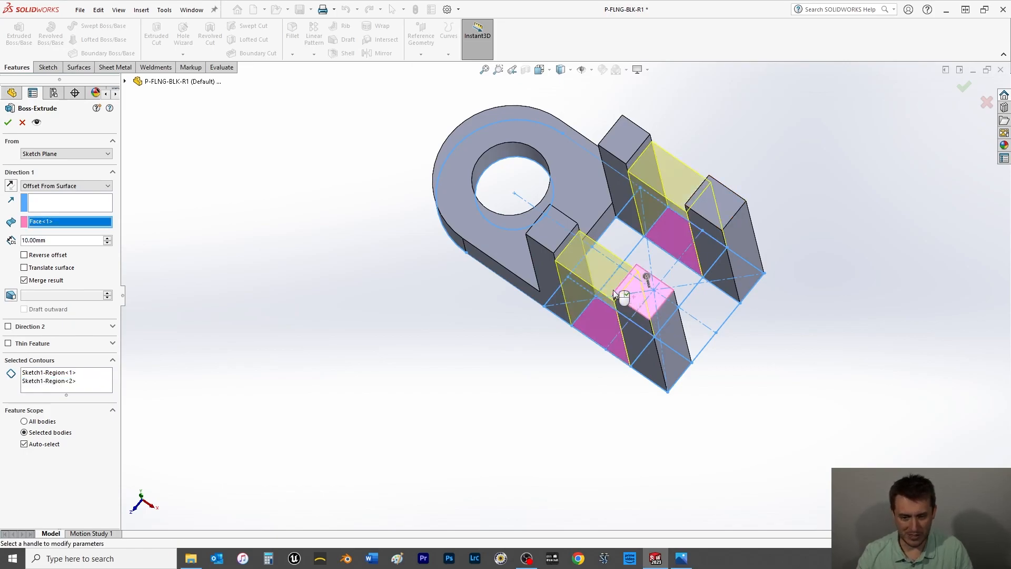
pyautogui.click(26, 240)
pyautogui.write('20')
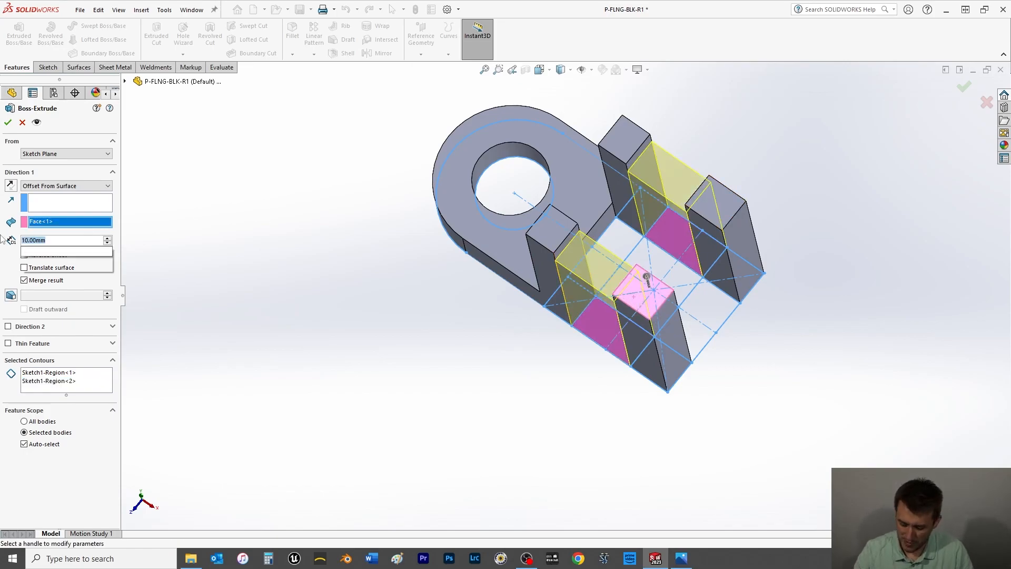
pyautogui.press('Return')
pyautogui.moveTo(483, 436); pyautogui.dragTo(535, 368, button='middle')
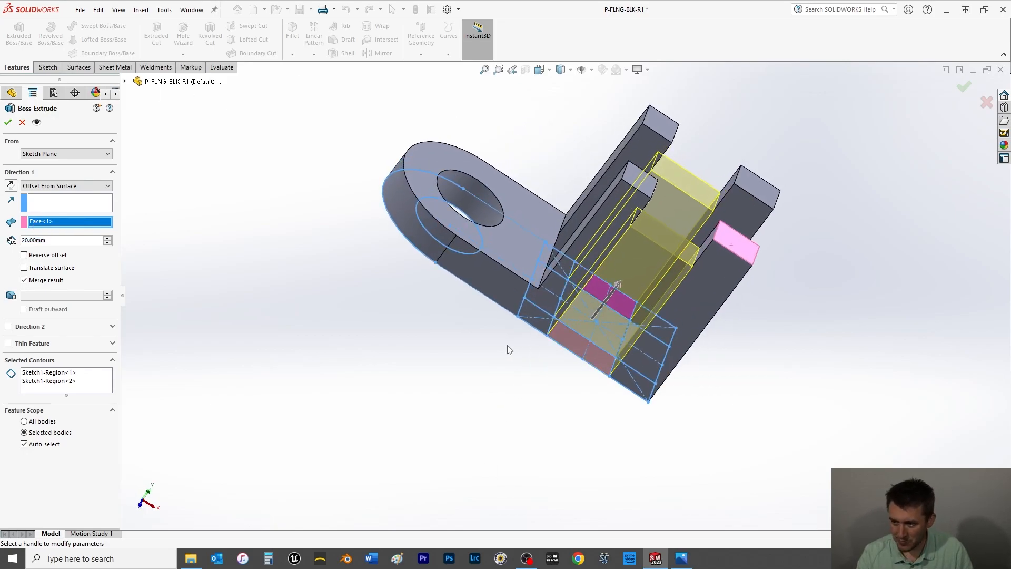
pyautogui.click(8, 122)
pyautogui.hotkey('ctrl', 's')
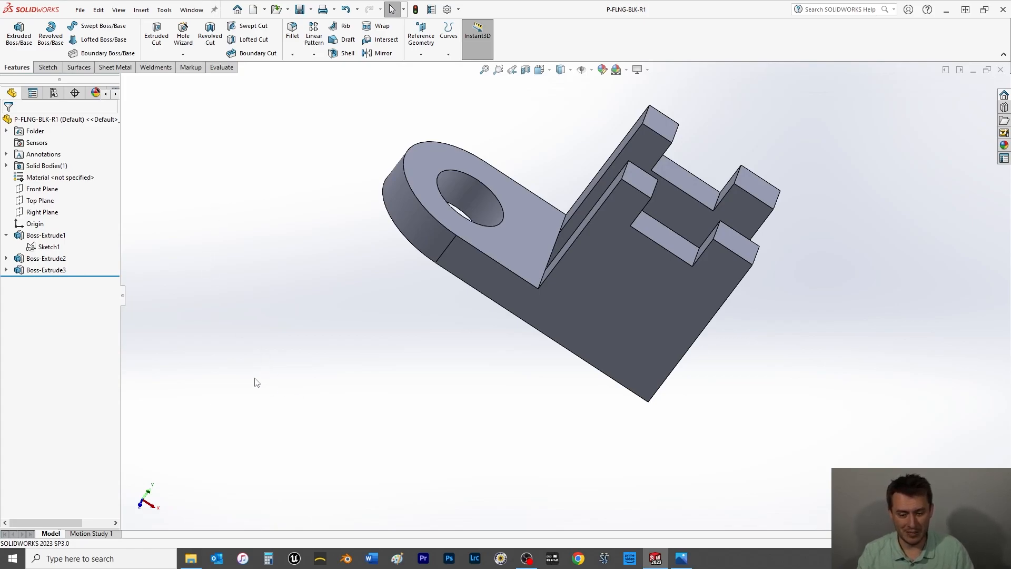
# Step: Extrude the base sketch's three middle regions between the side walls with Offset From Surface, 48 mm from a post's top face
pyautogui.click(49, 247)
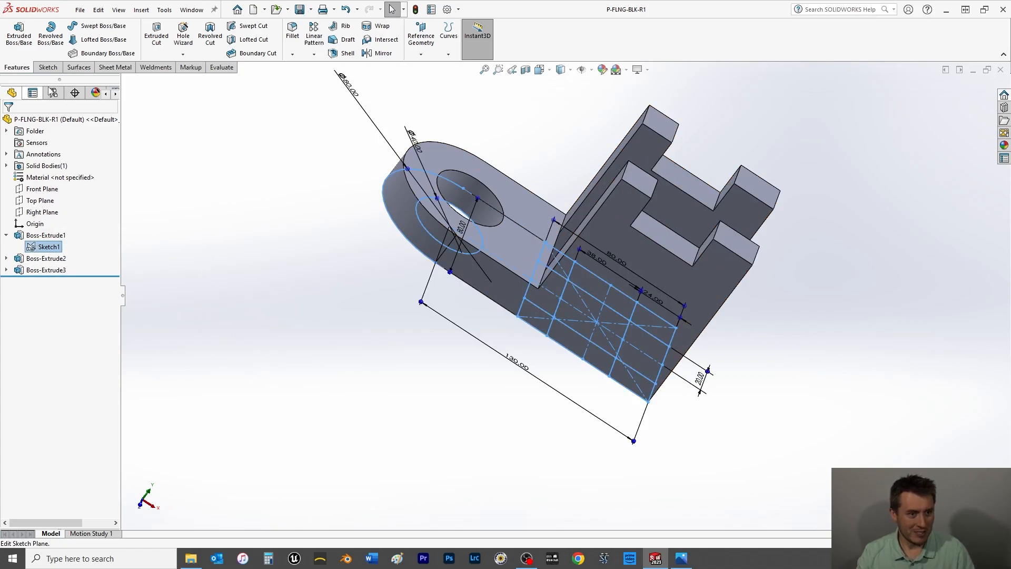
pyautogui.click(19, 33)
pyautogui.moveTo(439, 444); pyautogui.dragTo(481, 454, button='middle')
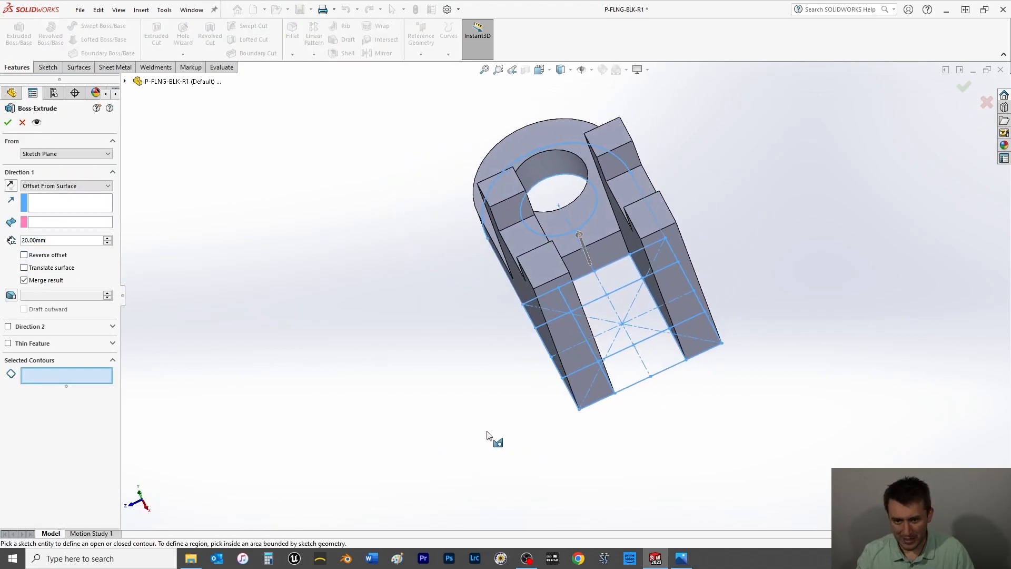
pyautogui.click(598, 295)
pyautogui.click(608, 318)
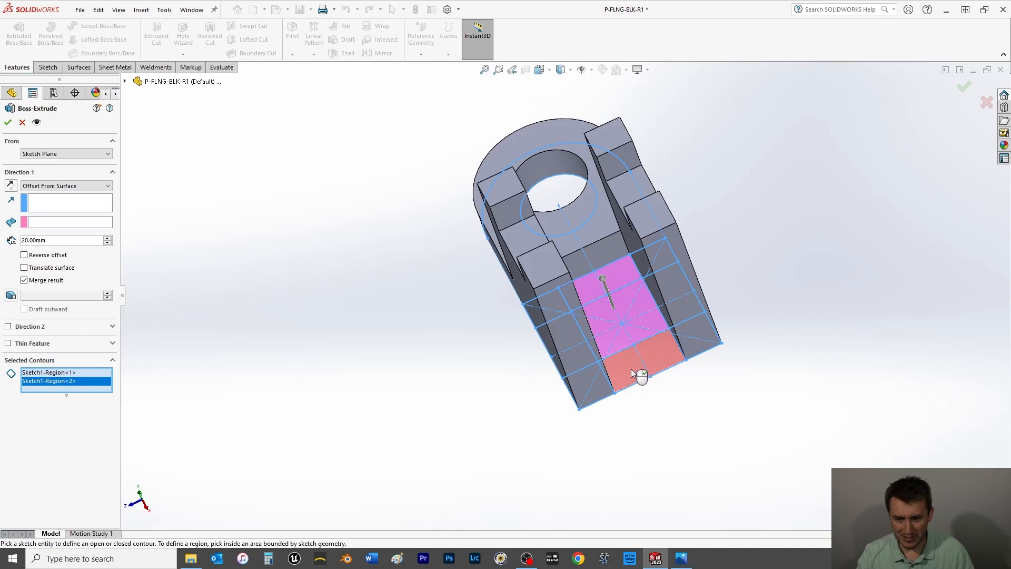
pyautogui.click(630, 369)
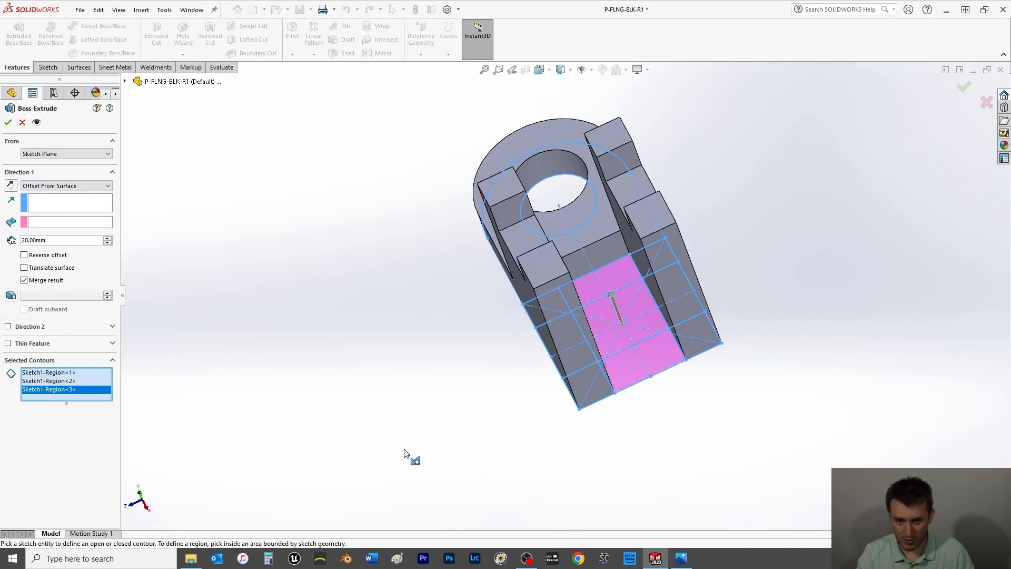
pyautogui.hotkey('ctrl', '7')
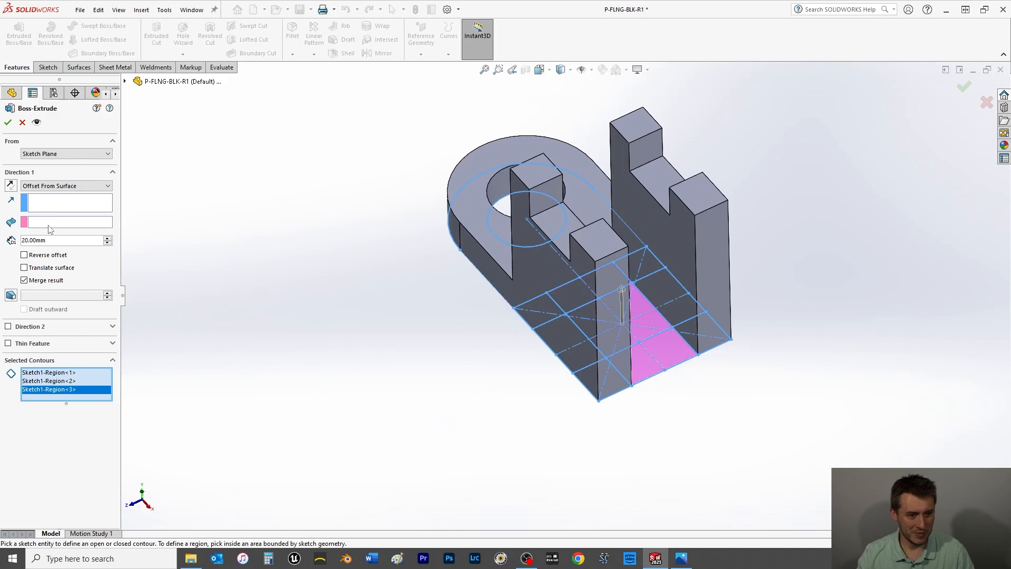
pyautogui.click(51, 222)
pyautogui.click(636, 121)
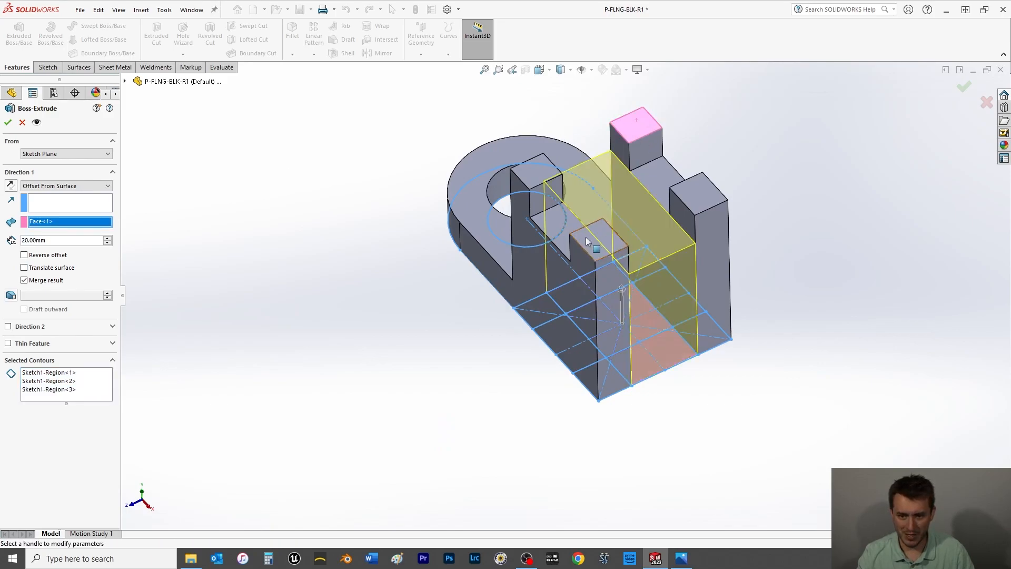
pyautogui.doubleClick(54, 241)
pyautogui.write('48')
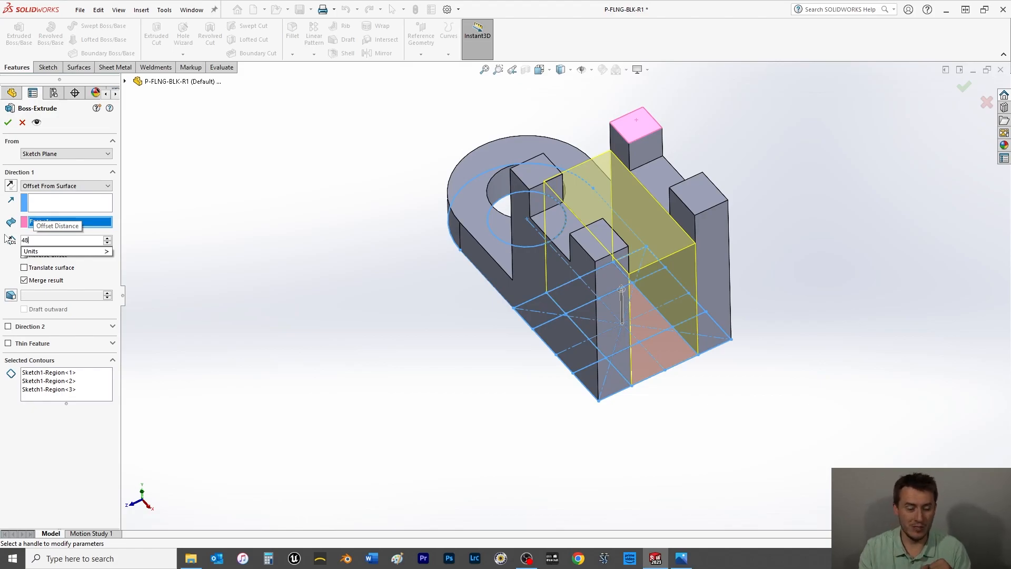
pyautogui.press('Return')
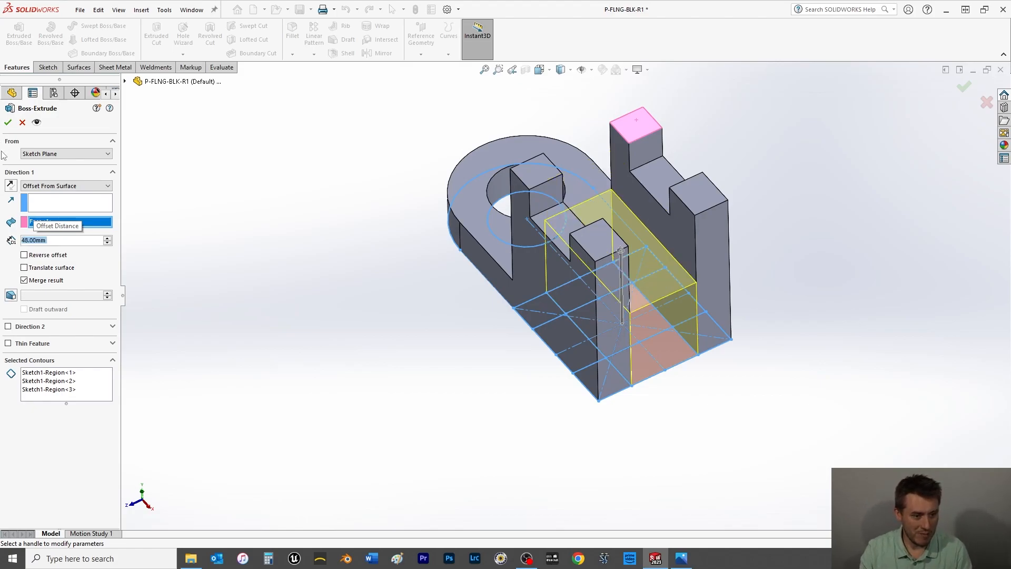
pyautogui.click(7, 122)
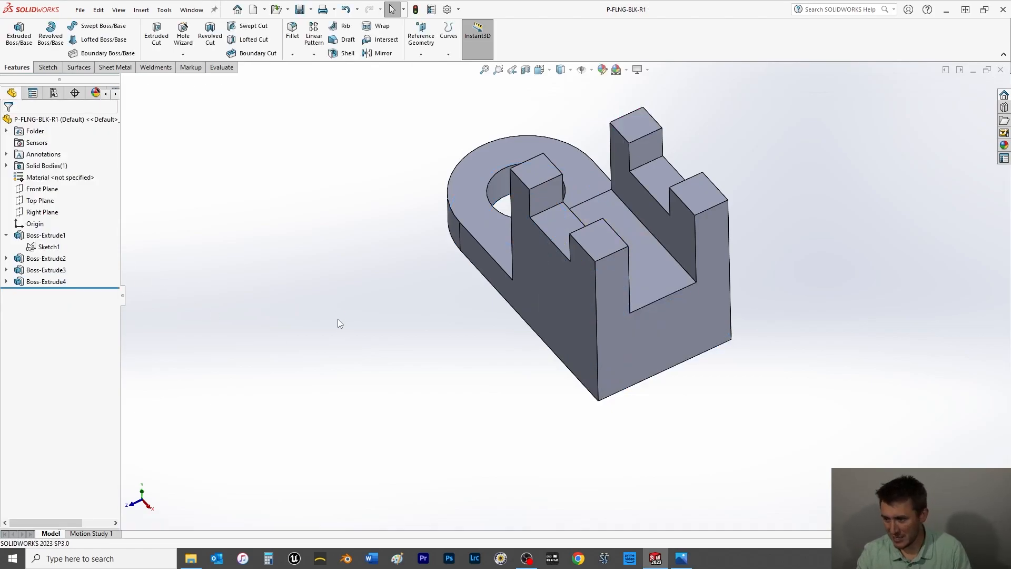
# Step: Start a sketch on the Front Plane and draw a slanted line from the block's flange-side wall down to the flange's top edge
pyautogui.press('space')
pyautogui.click(424, 147)
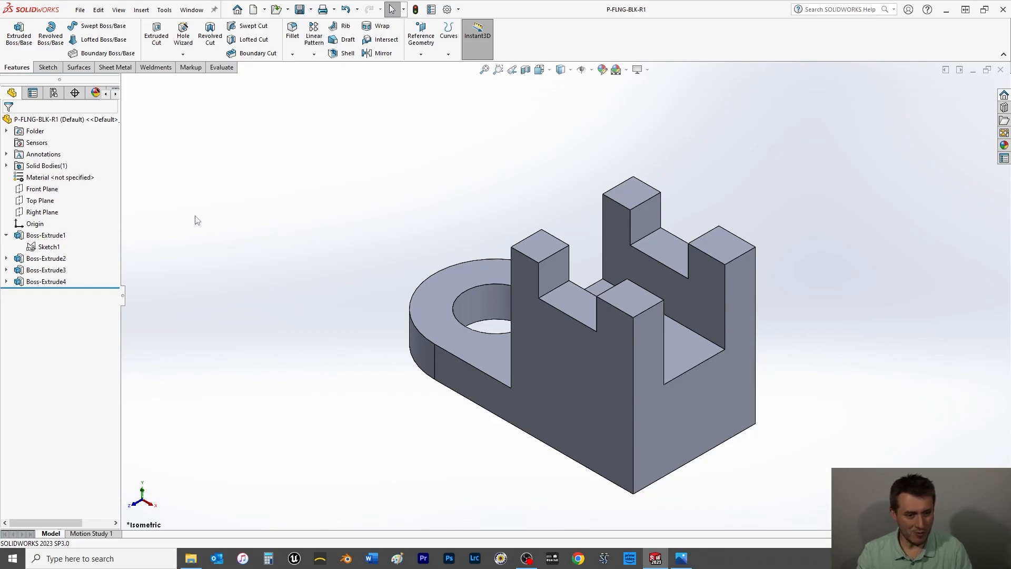
pyautogui.press('space')
pyautogui.click(338, 173)
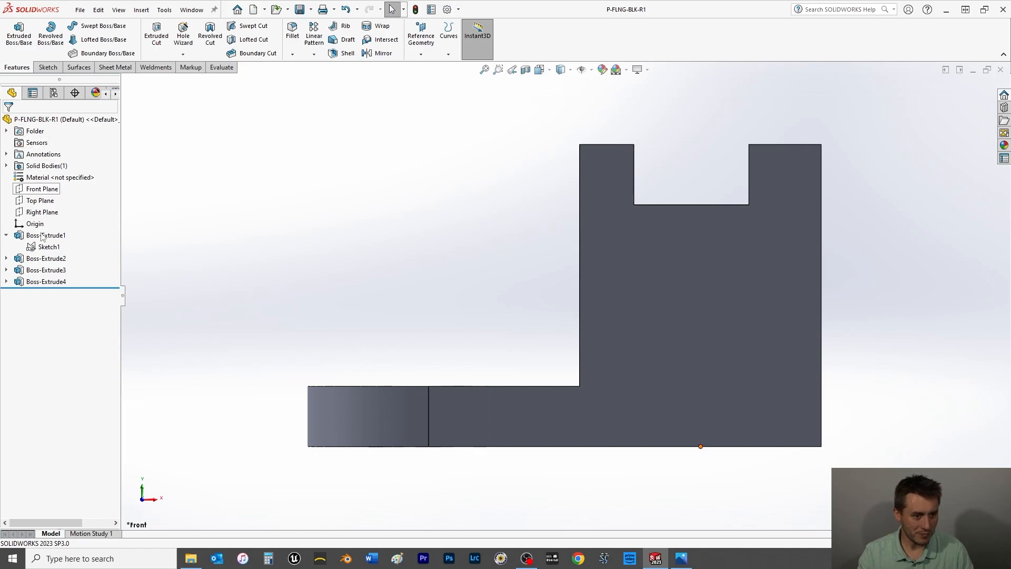
pyautogui.click(42, 188)
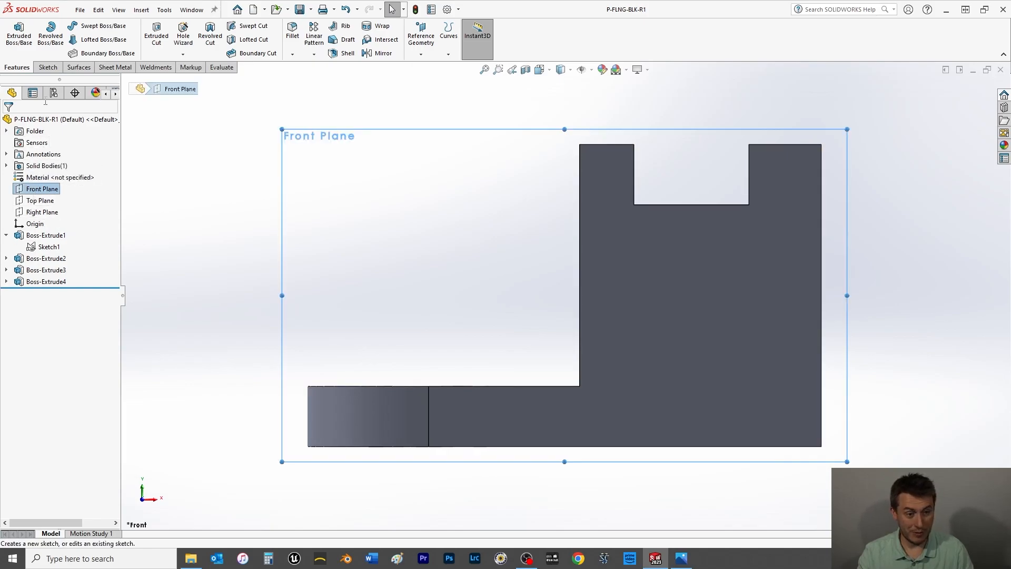
pyautogui.click(49, 68)
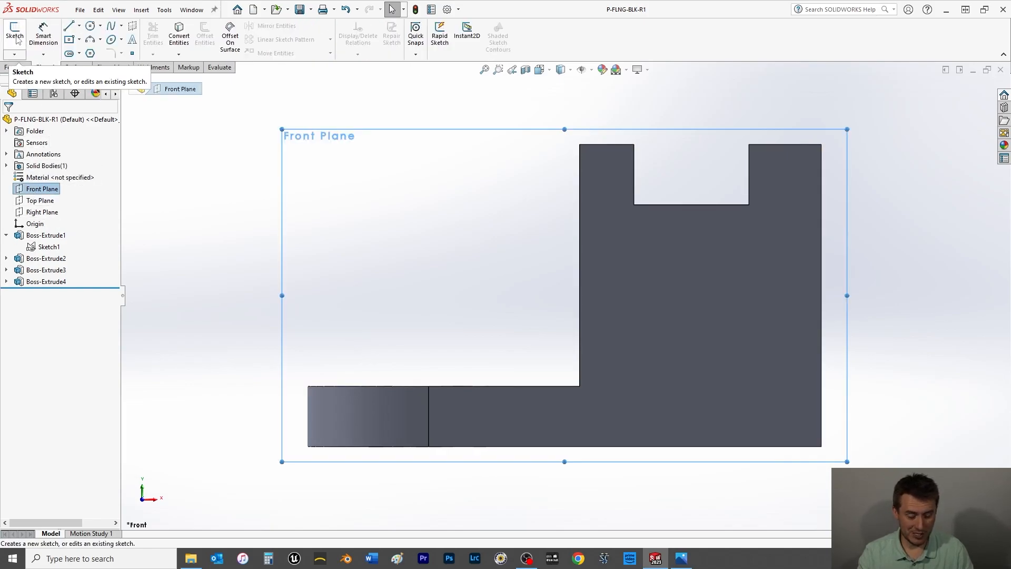
pyautogui.click(15, 36)
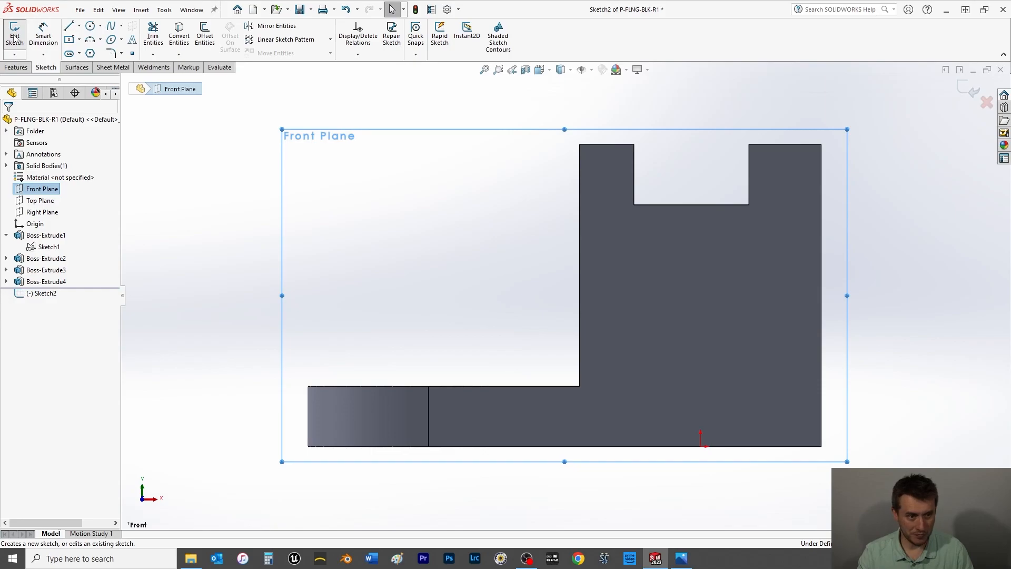
pyautogui.click(69, 26)
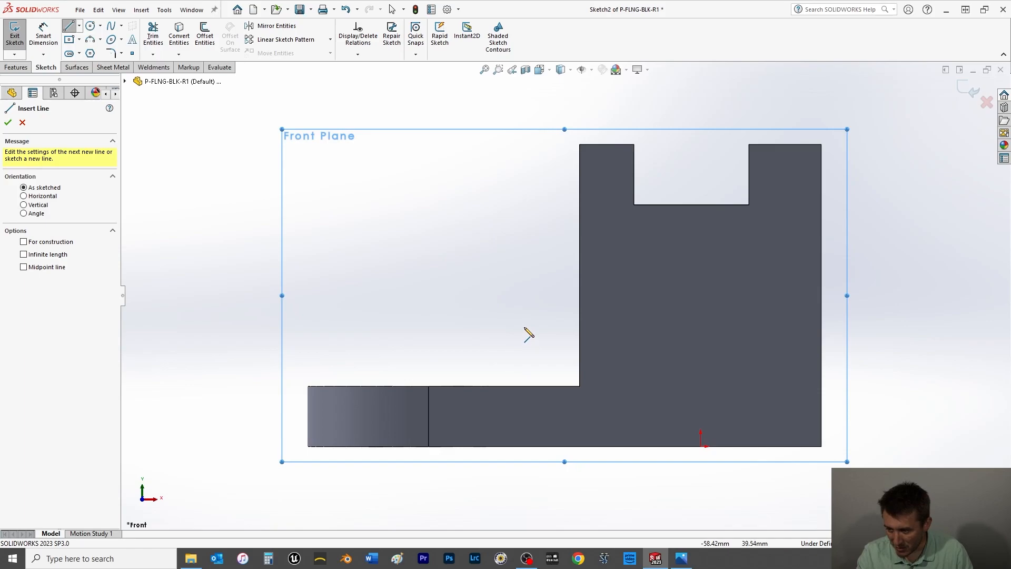
pyautogui.click(580, 301)
pyautogui.click(519, 386)
pyautogui.rightClick(517, 318)
pyautogui.click(526, 319)
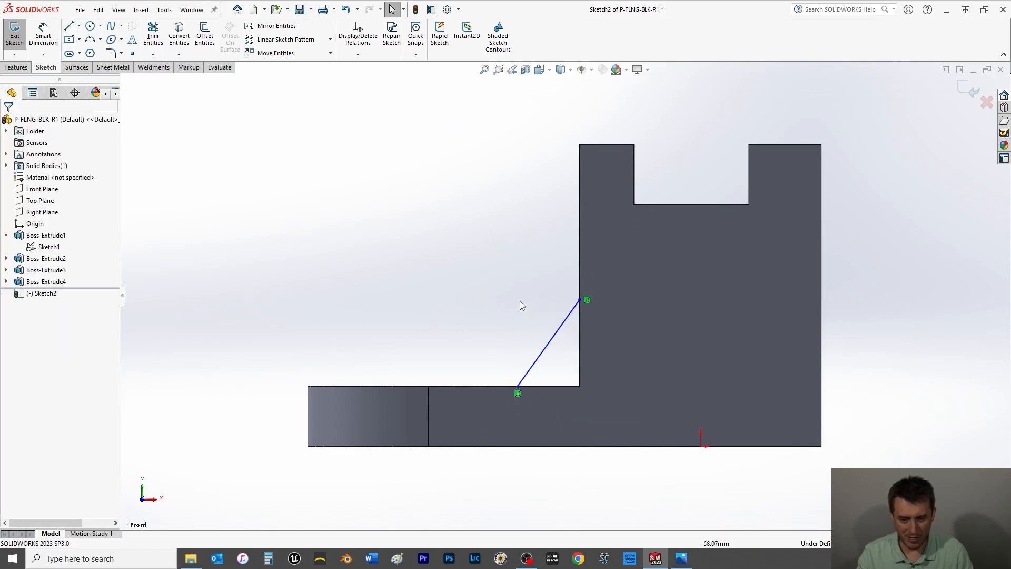
# Step: Dimension the slanted line's lower endpoint 25 mm horizontally from the corner where the block meets the flange
pyautogui.click(43, 35)
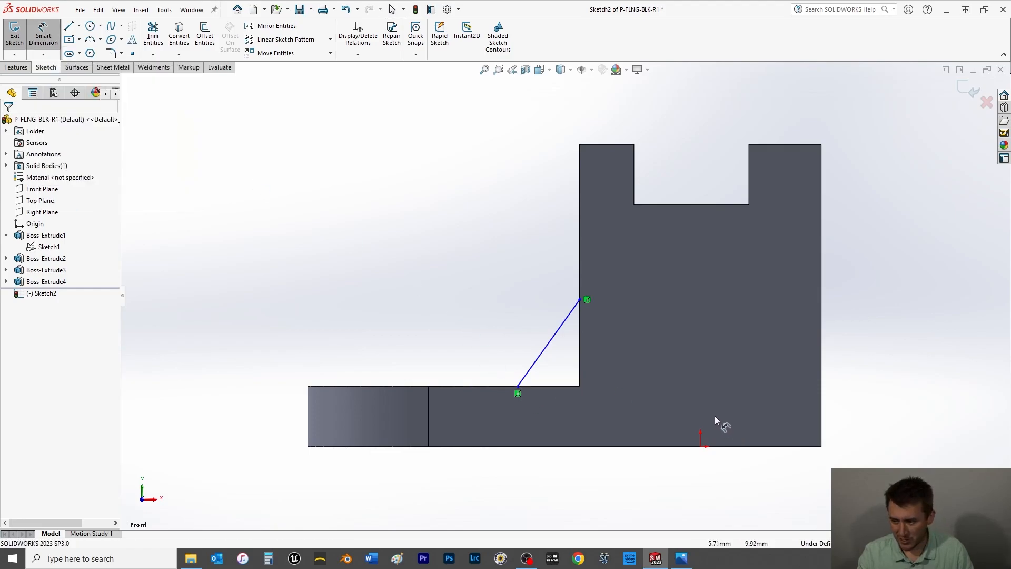
pyautogui.click(517, 392)
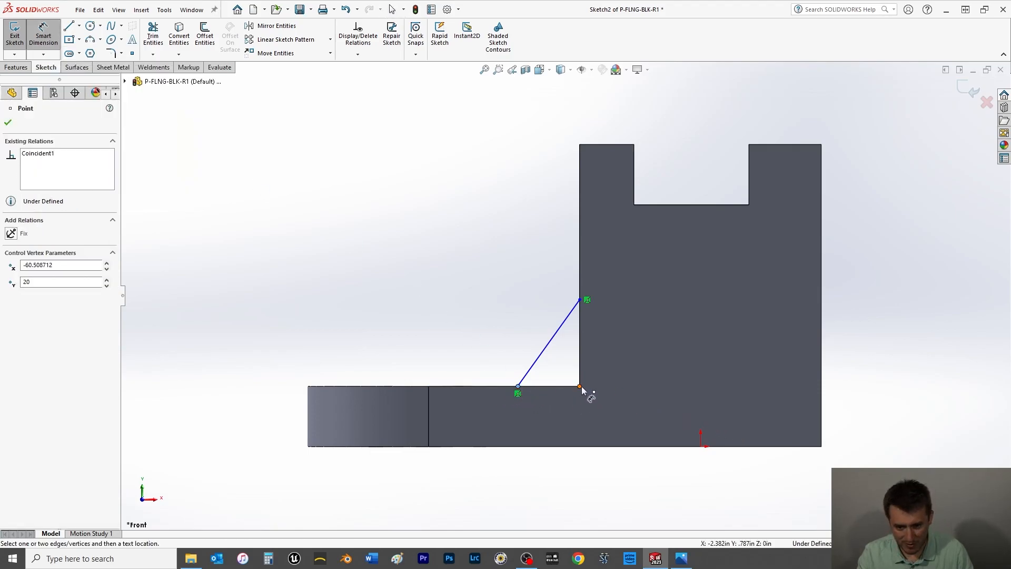
pyautogui.click(581, 390)
pyautogui.click(551, 506)
pyautogui.write('25')
pyautogui.press('Return')
pyautogui.click(8, 122)
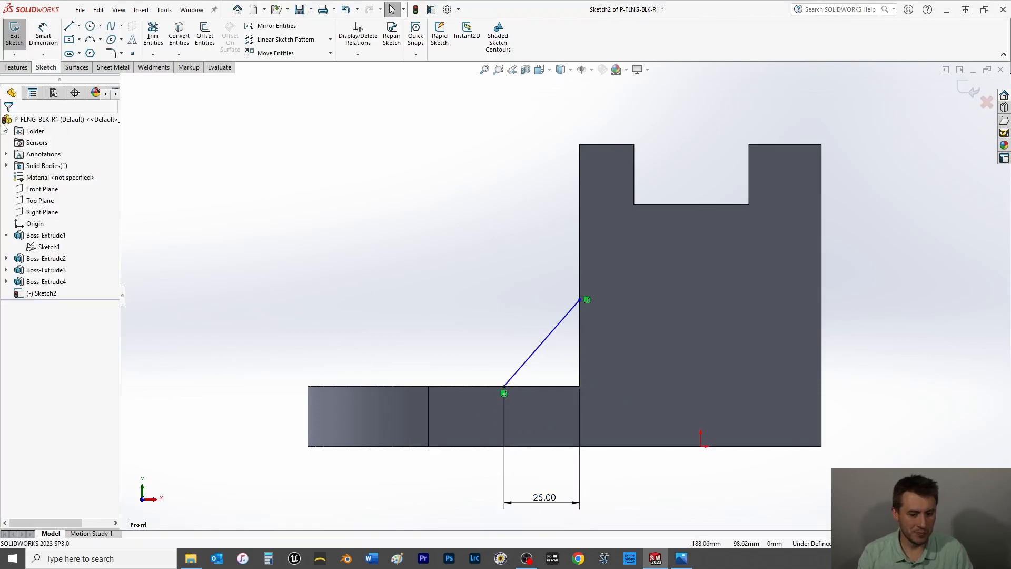
# Step: Draw a horizontal line from the slanted line's lower end along the flange top to the block's inner corner
pyautogui.click(69, 27)
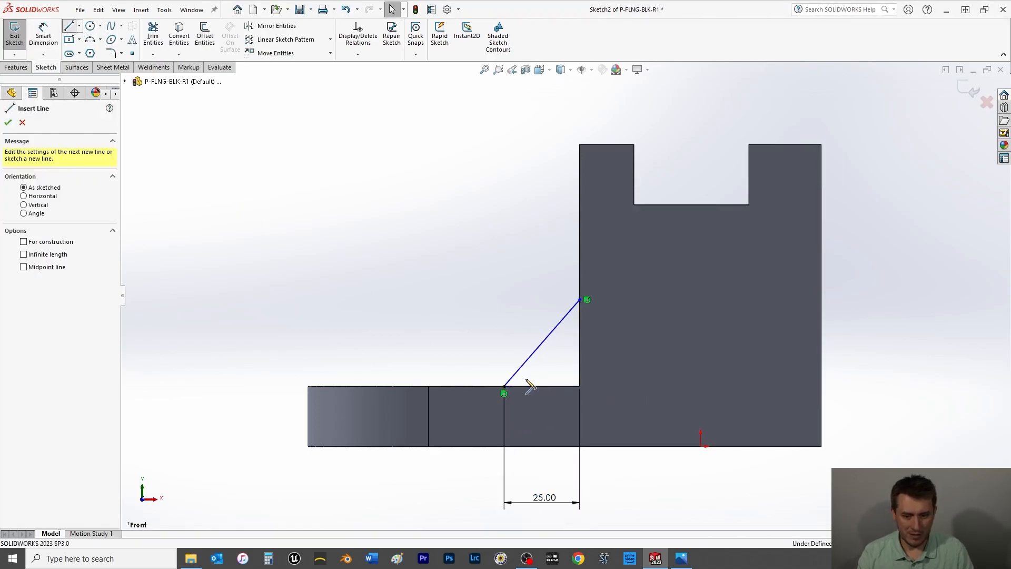
pyautogui.click(503, 393)
pyautogui.click(579, 386)
pyautogui.rightClick(503, 285)
pyautogui.click(519, 291)
# Step: Add a Pierce relation between the slanted line's upper endpoint and the front edge of the block's slot floor
pyautogui.moveTo(475, 298)
pyautogui.mouseDown(button='middle')
pyautogui.moveTo(498, 302)
pyautogui.moveTo(481, 309)
pyautogui.moveTo(490, 311)
pyautogui.mouseUp(button='middle')
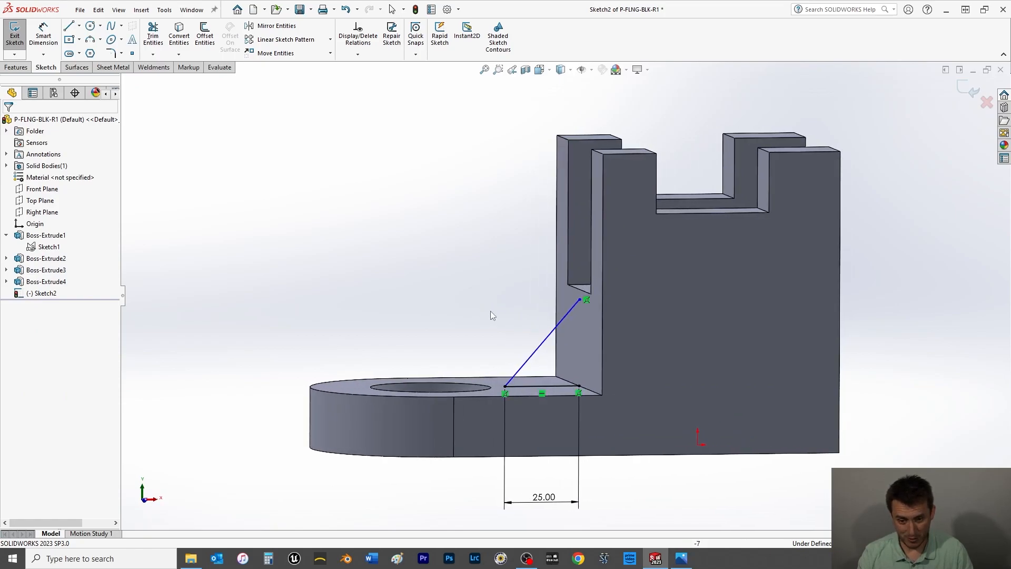
pyautogui.click(579, 299)
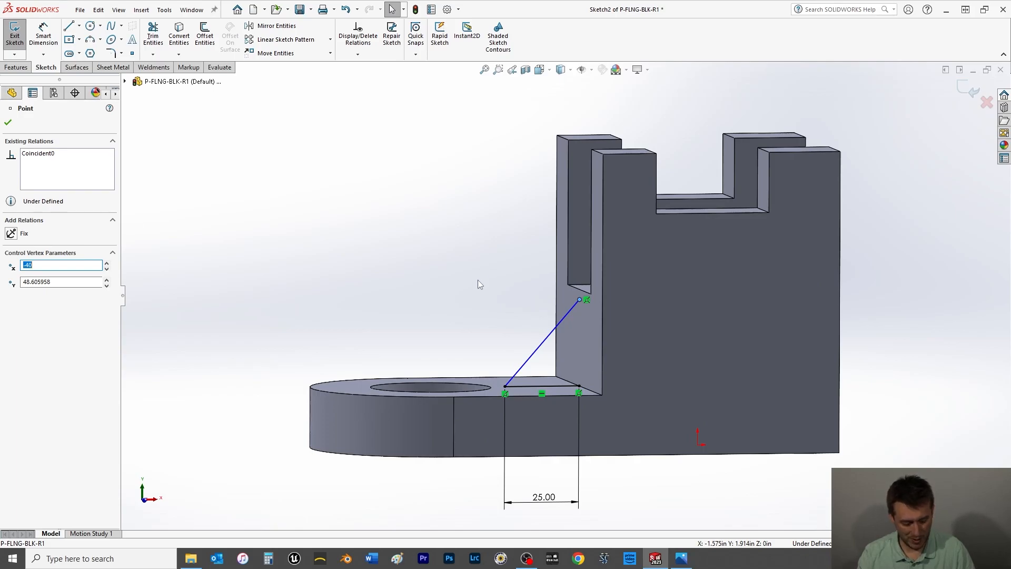
pyautogui.keyDown('ctrl'); pyautogui.click(583, 289); pyautogui.keyUp('ctrl')
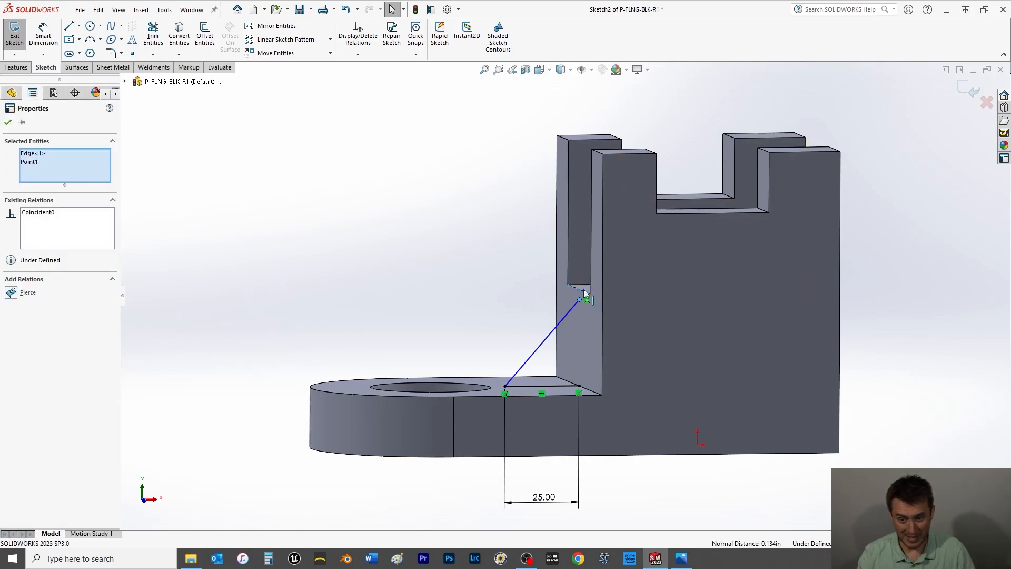
pyautogui.click(11, 293)
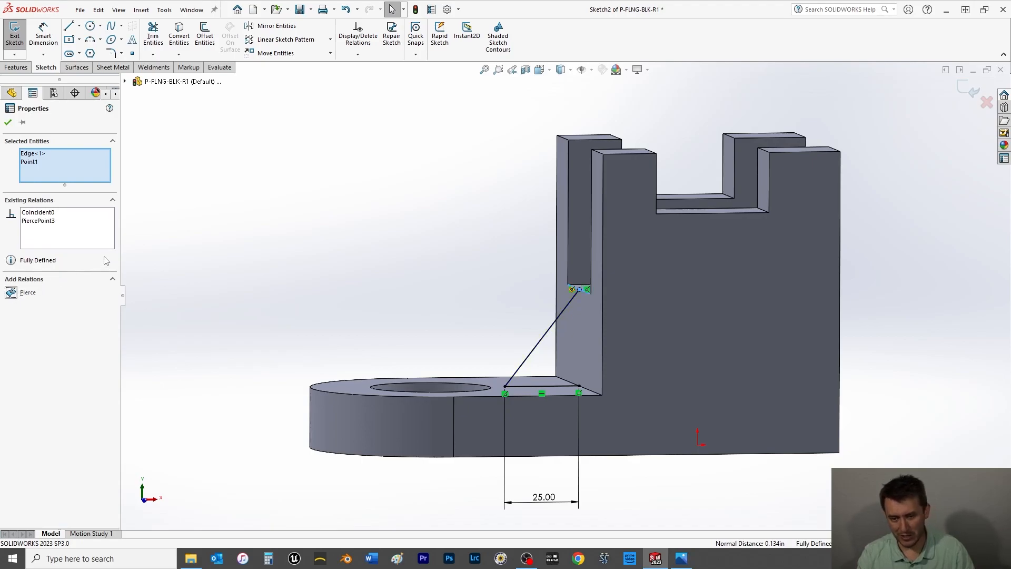
pyautogui.click(9, 123)
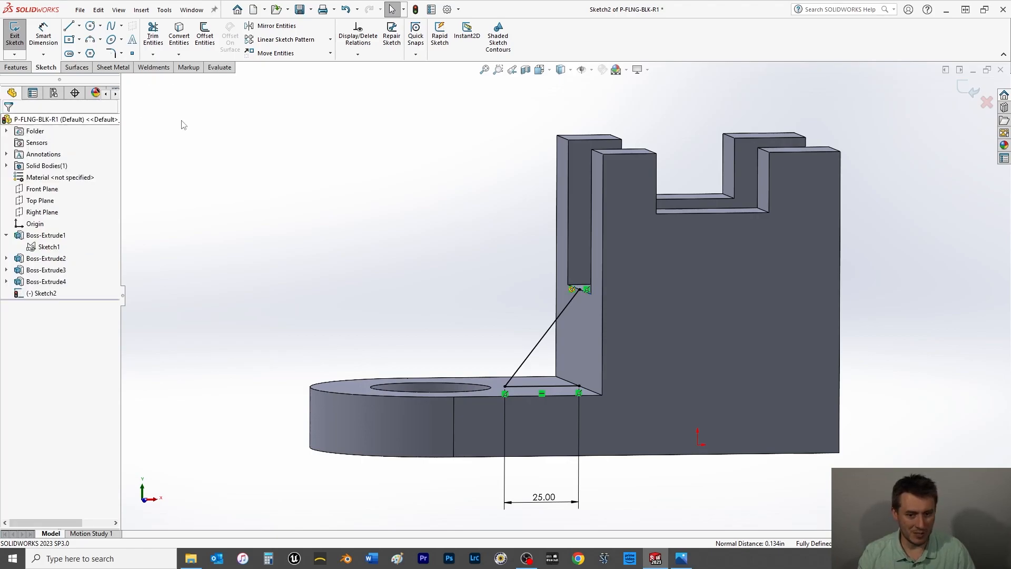
# Step: Close the triangular rib profile with a vertical line from the slanted line's upper end down to the block's inner corner
pyautogui.hotkey('ctrl', '8')
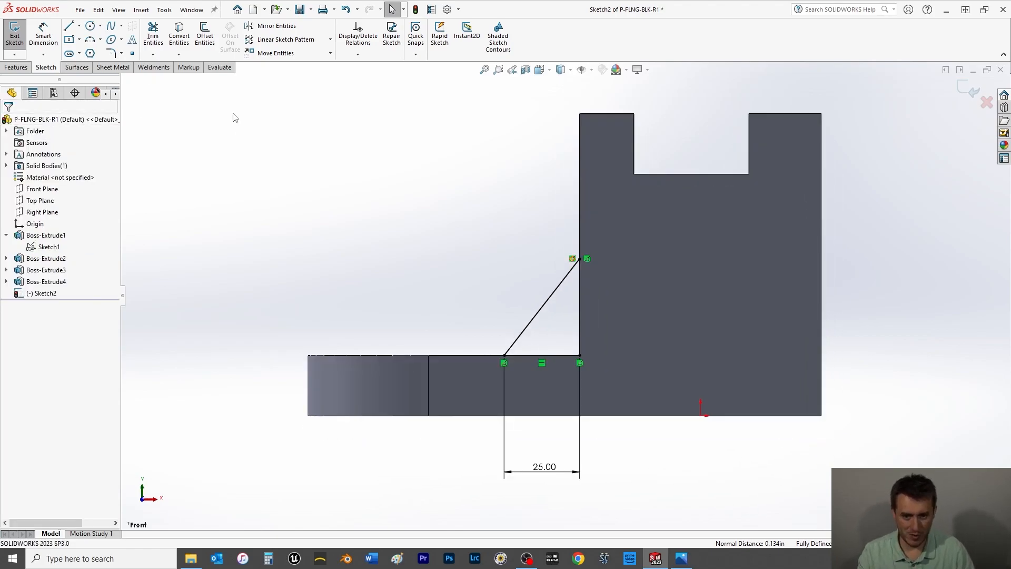
pyautogui.click(69, 26)
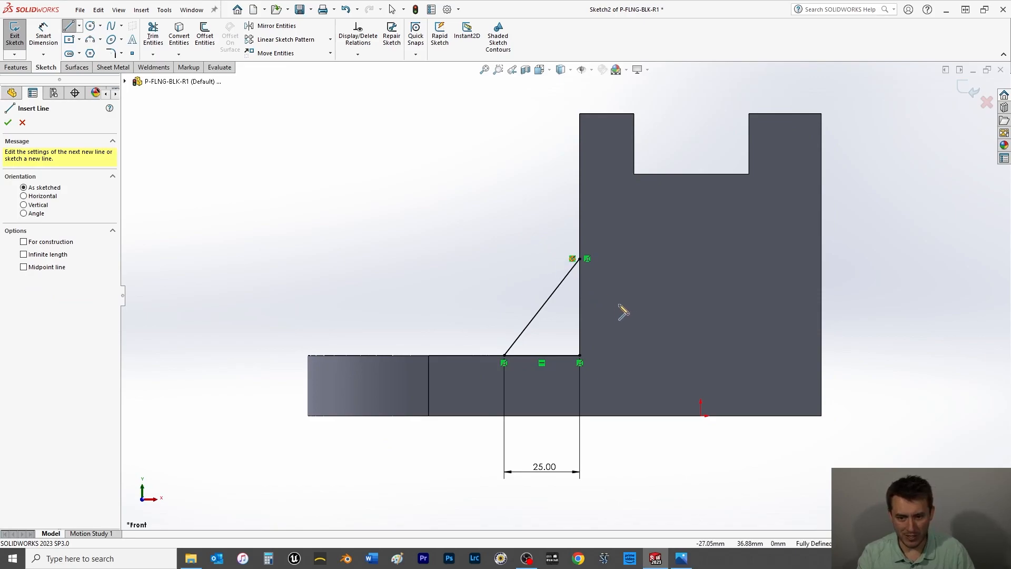
pyautogui.click(580, 259)
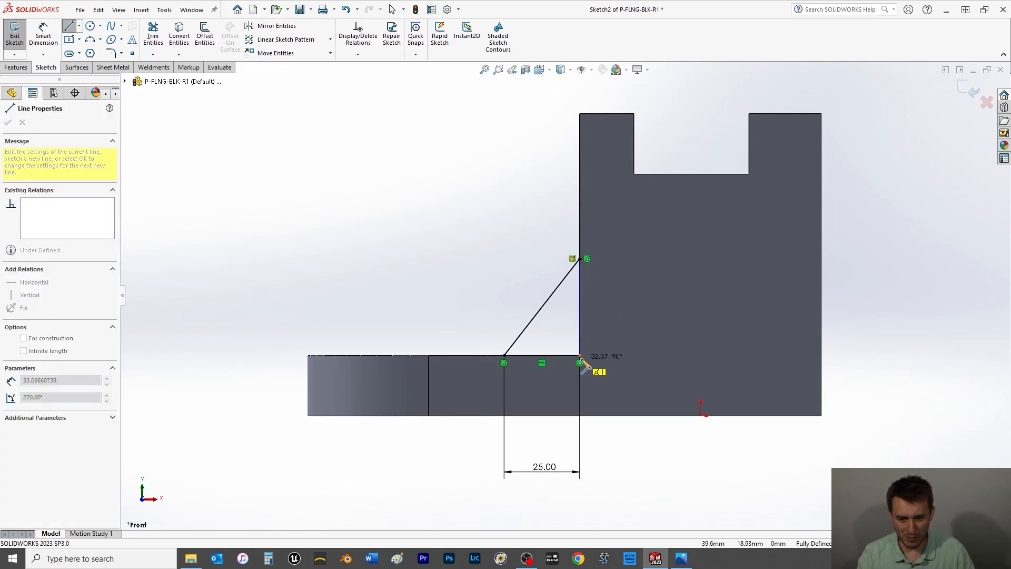
pyautogui.click(579, 355)
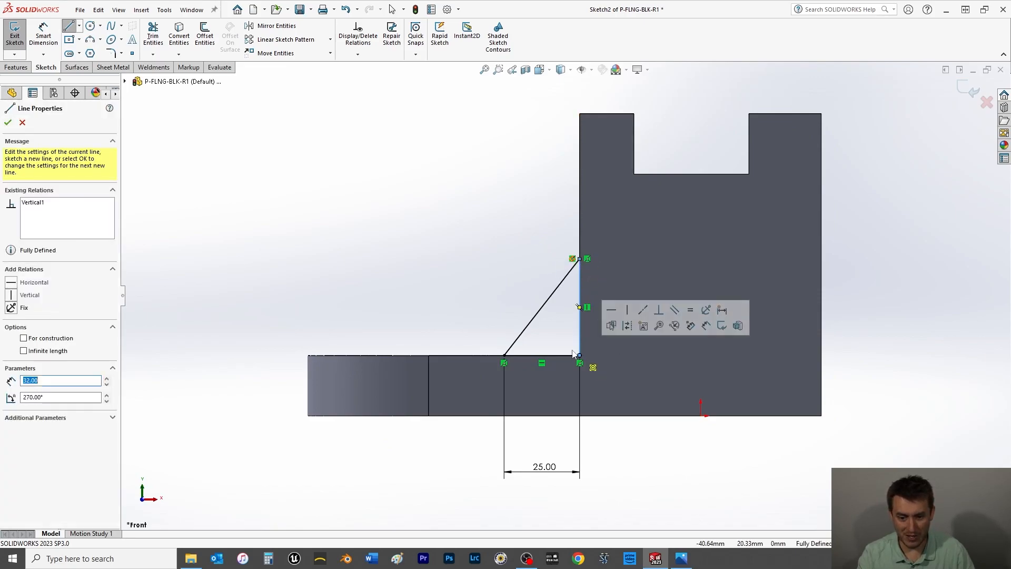
pyautogui.rightClick(424, 264)
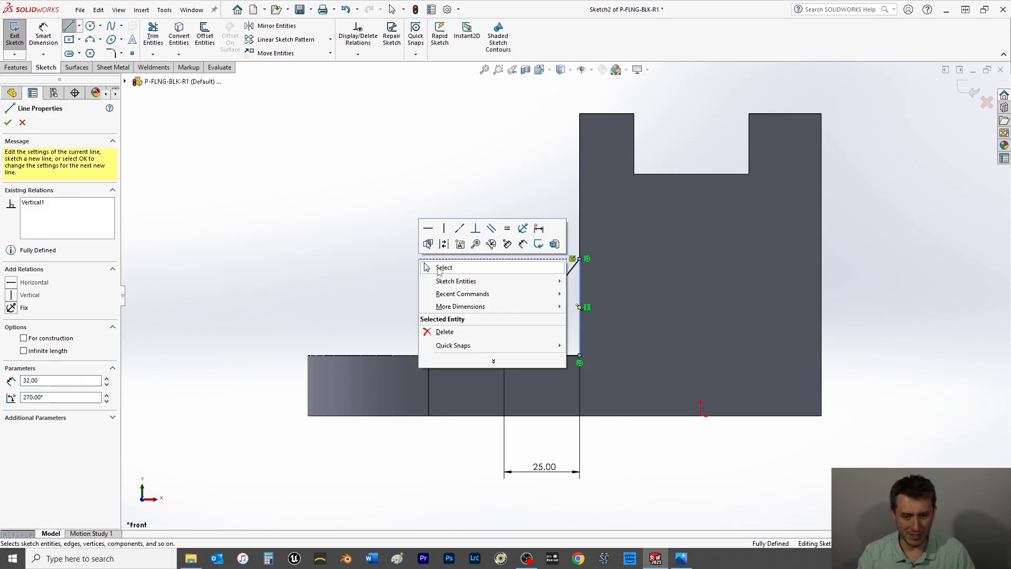
pyautogui.click(424, 266)
# Step: Extrude the triangular rib profile as a Mid Plane boss 10 mm deep
pyautogui.click(15, 69)
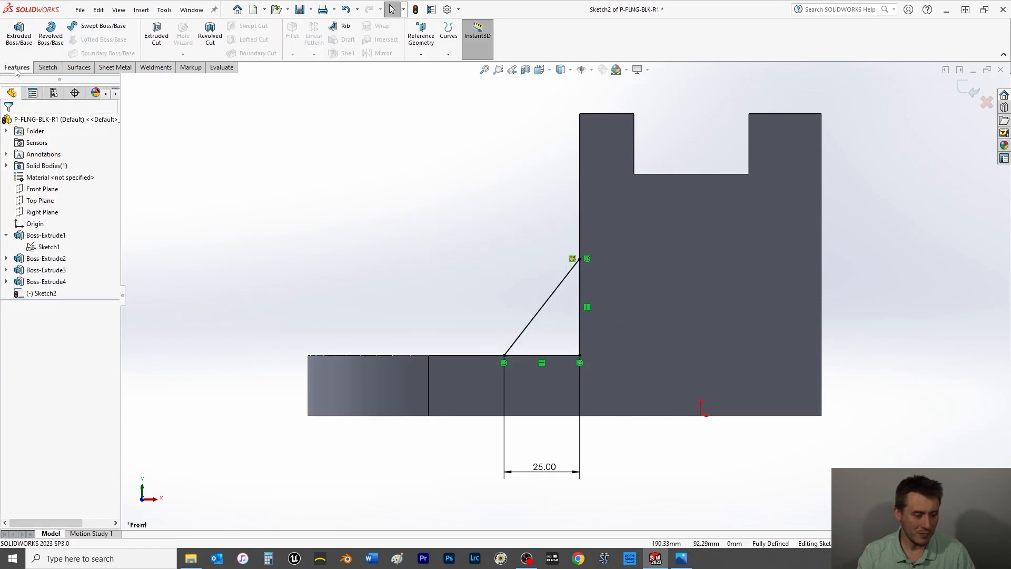
pyautogui.click(22, 45)
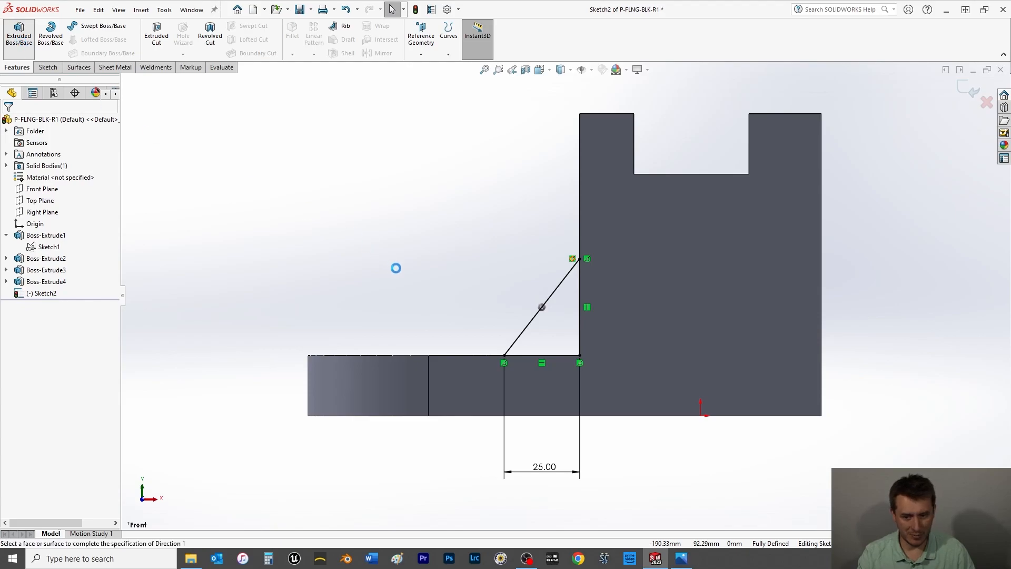
pyautogui.click(38, 186)
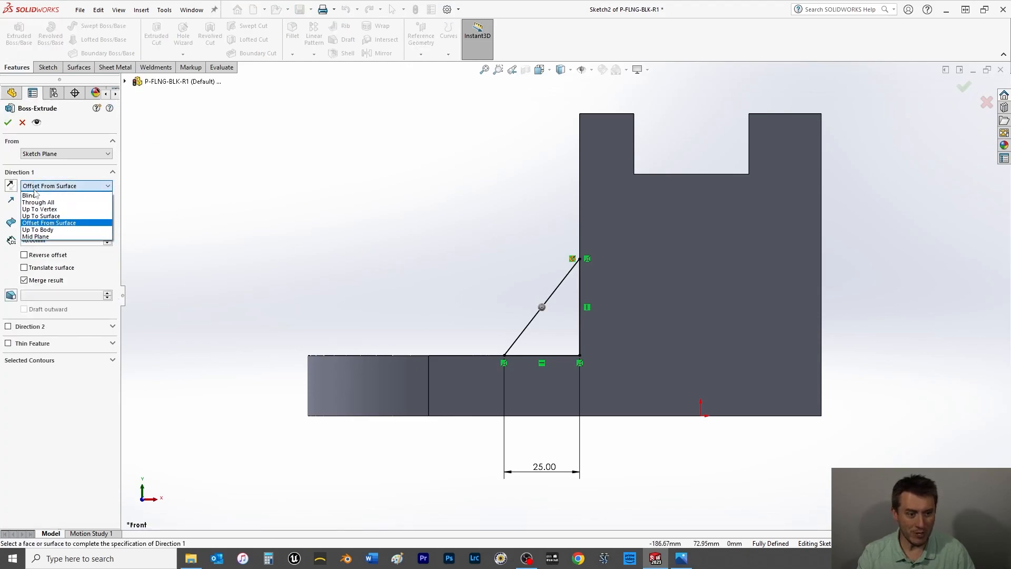
pyautogui.click(35, 237)
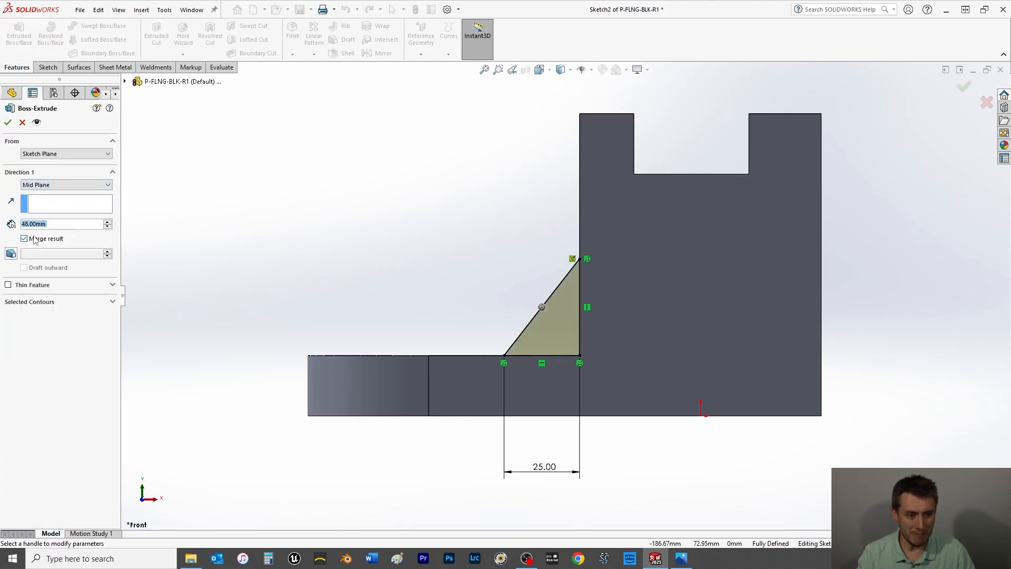
pyautogui.write('10')
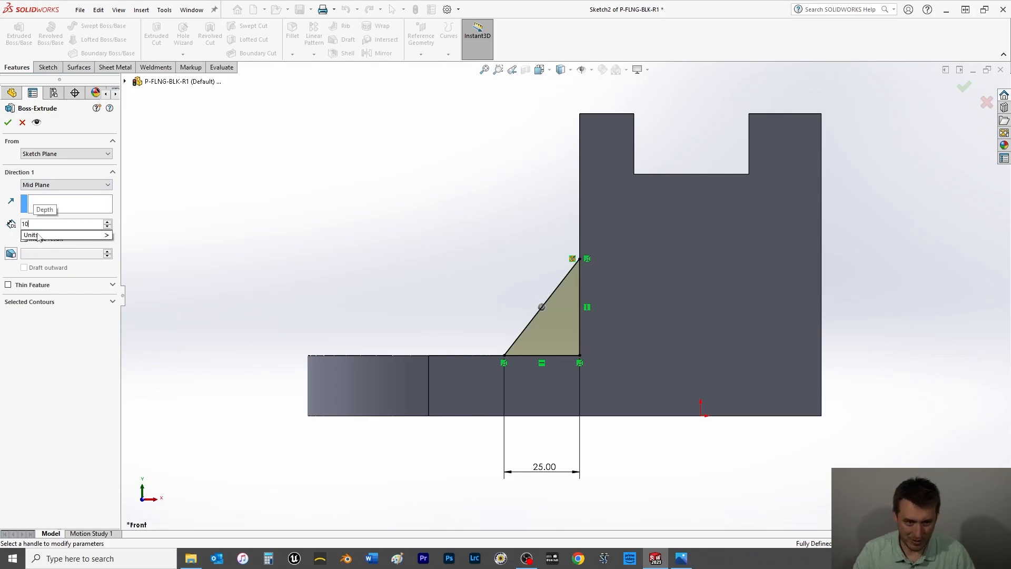
pyautogui.press('Return')
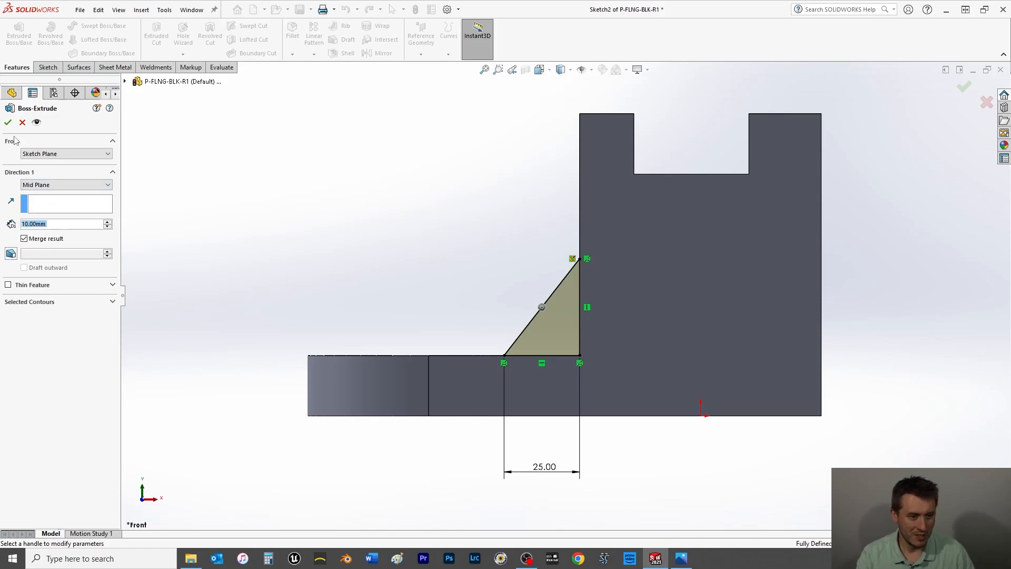
pyautogui.click(7, 121)
# Step: Start a sketch on the block's large side face and draw a vertical centerline upward from the origin
pyautogui.moveTo(350, 270); pyautogui.dragTo(413, 316, button='middle')
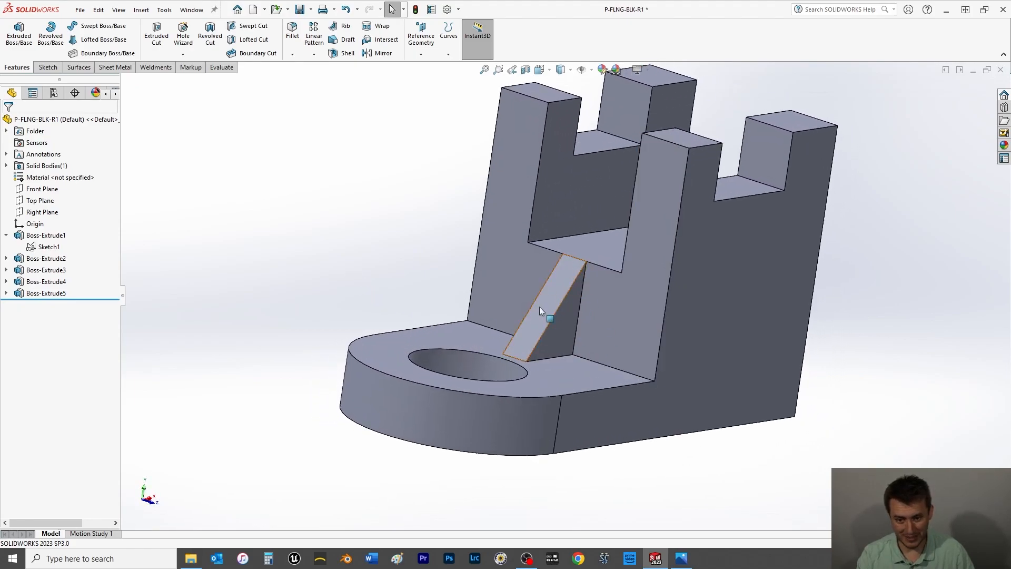
pyautogui.moveTo(557, 286)
pyautogui.mouseDown(button='middle')
pyautogui.moveTo(576, 383)
pyautogui.moveTo(679, 331)
pyautogui.mouseUp(button='middle')
pyautogui.click(679, 332)
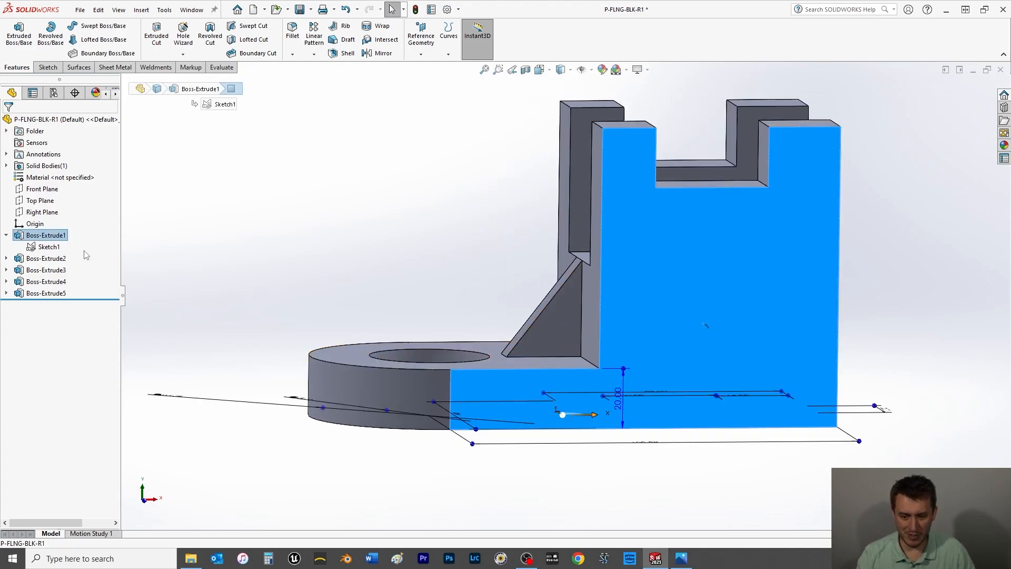
pyautogui.hotkey('ctrl', '8')
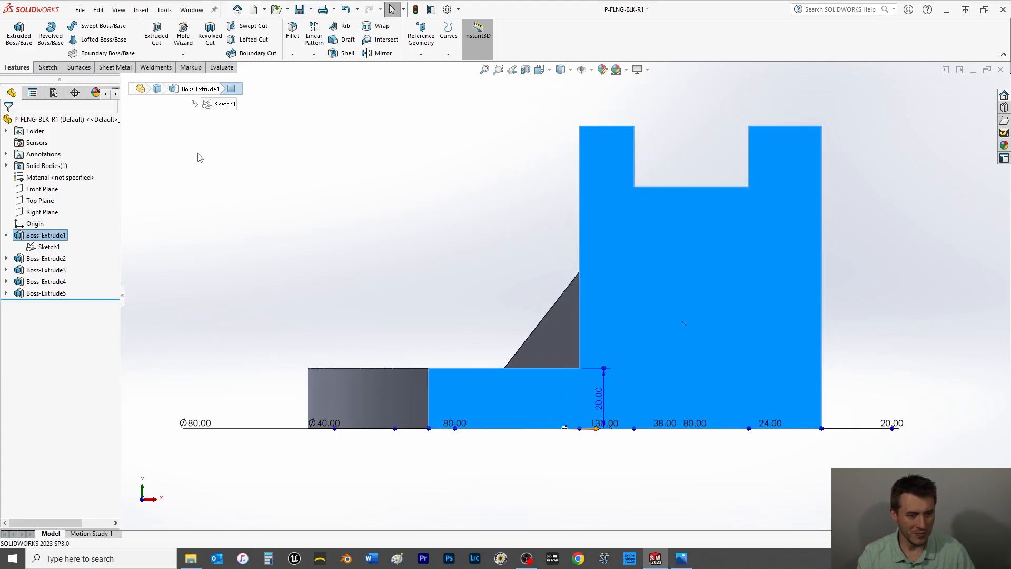
pyautogui.click(47, 67)
pyautogui.click(15, 32)
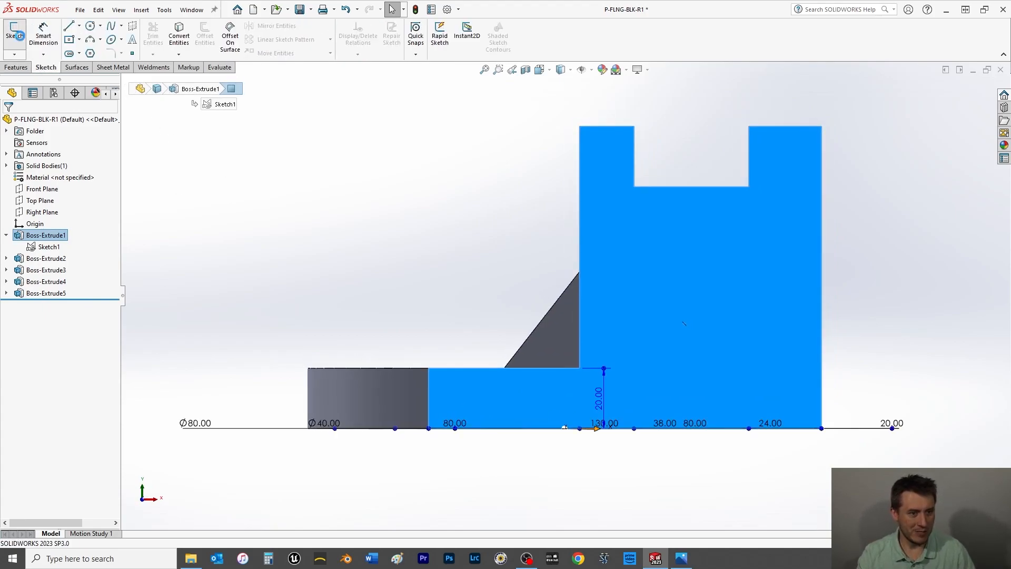
pyautogui.click(79, 26)
pyautogui.click(87, 51)
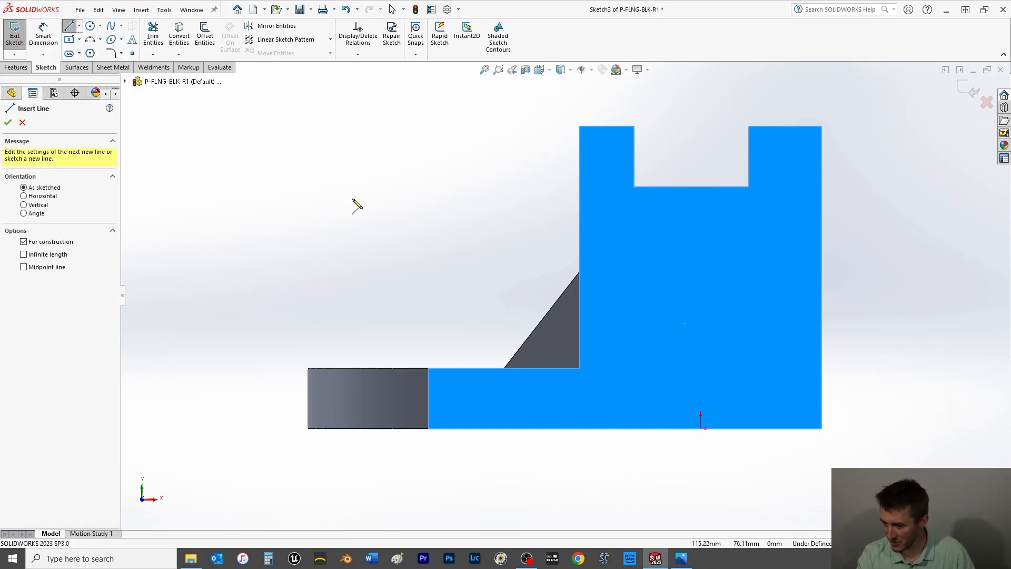
pyautogui.click(701, 428)
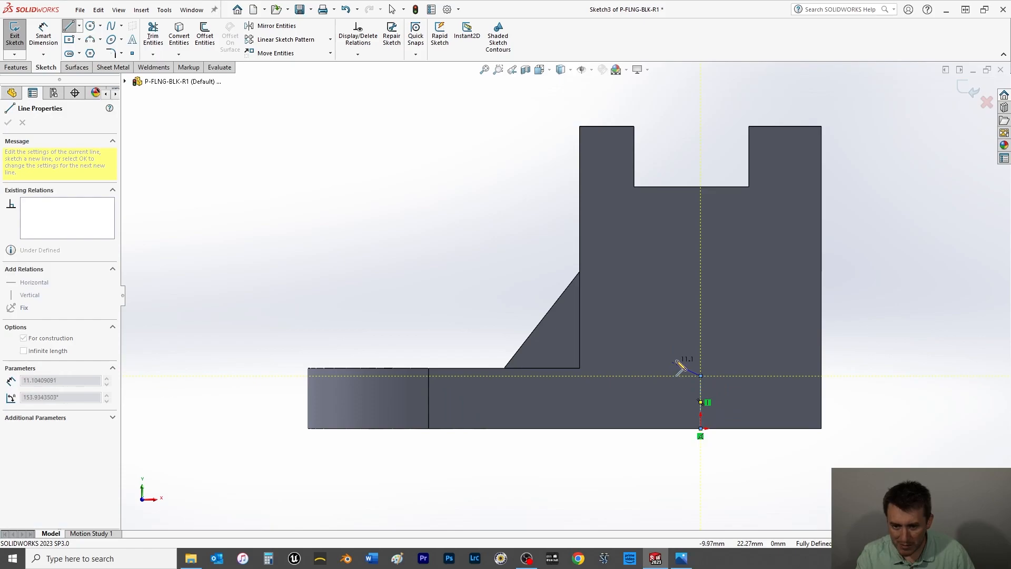
pyautogui.rightClick(690, 368)
pyautogui.click(695, 370)
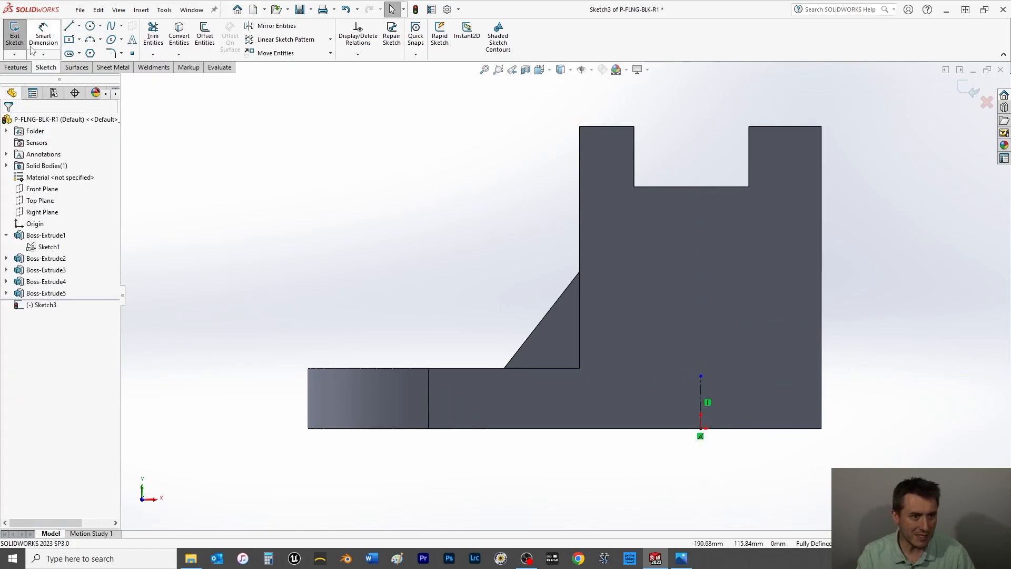
# Step: Dimension the vertical centerline's length as 20 mm
pyautogui.press('d')
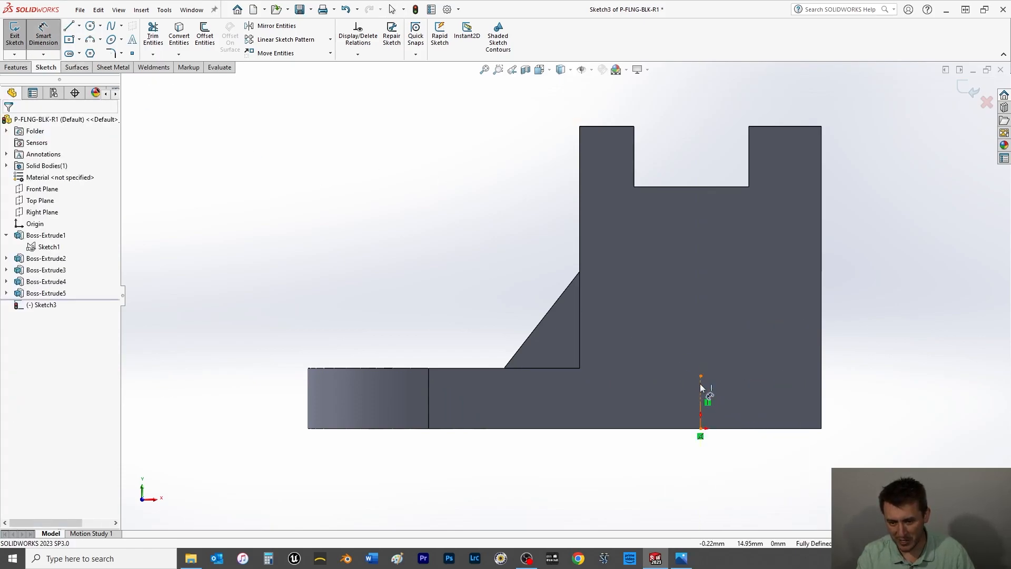
pyautogui.click(701, 401)
pyautogui.click(891, 411)
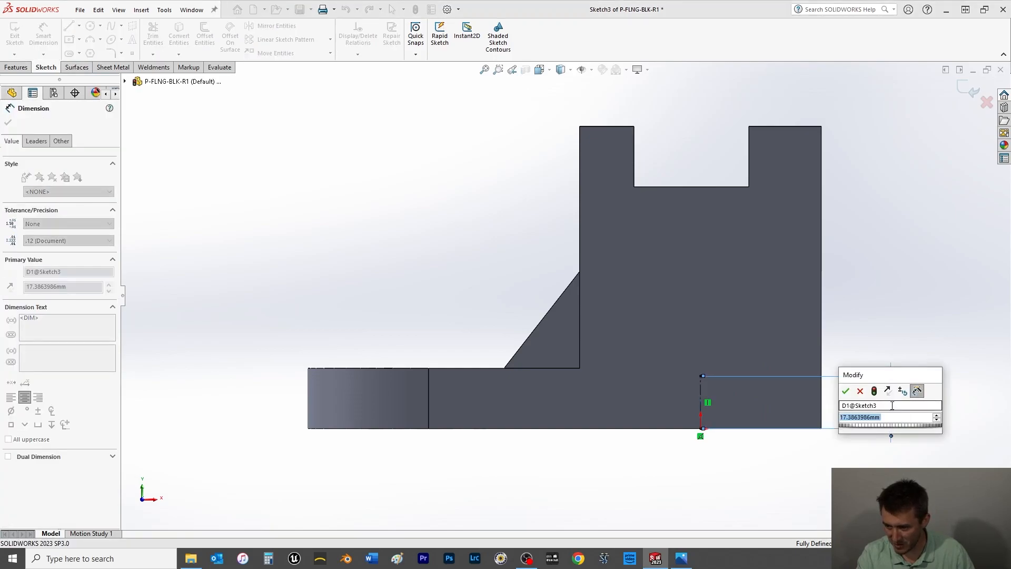
pyautogui.write('20')
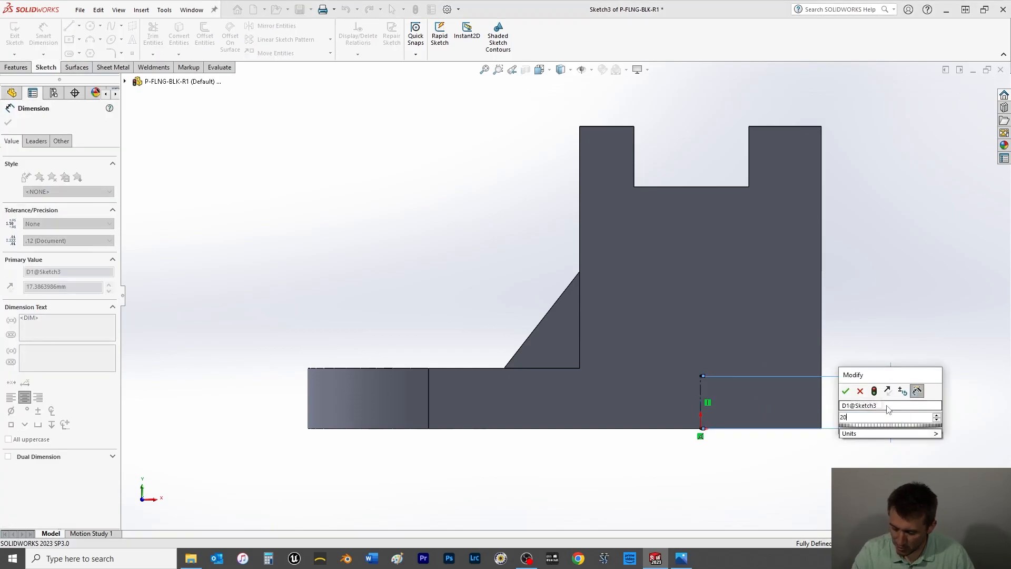
pyautogui.press('Return')
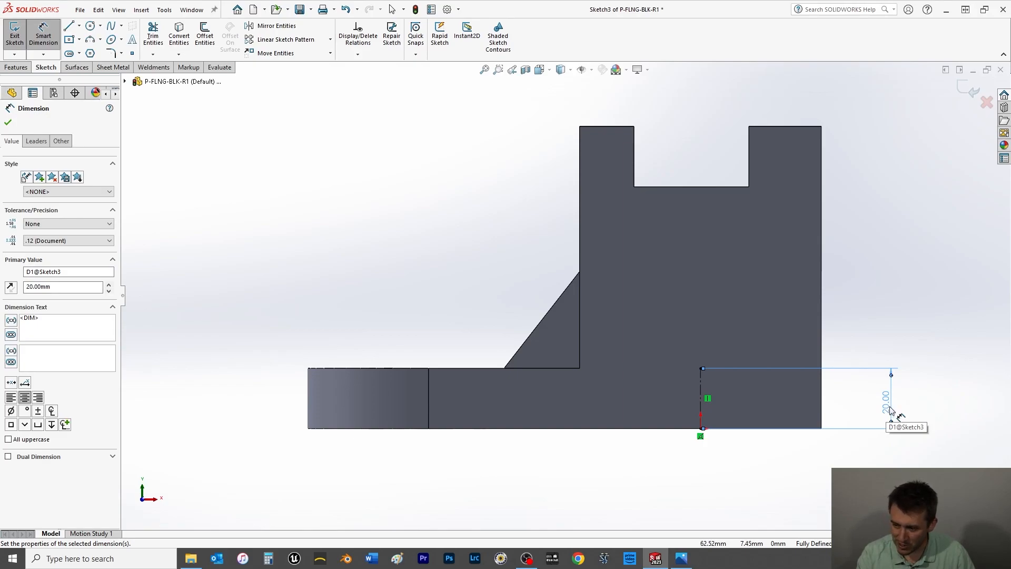
pyautogui.click(55, 30)
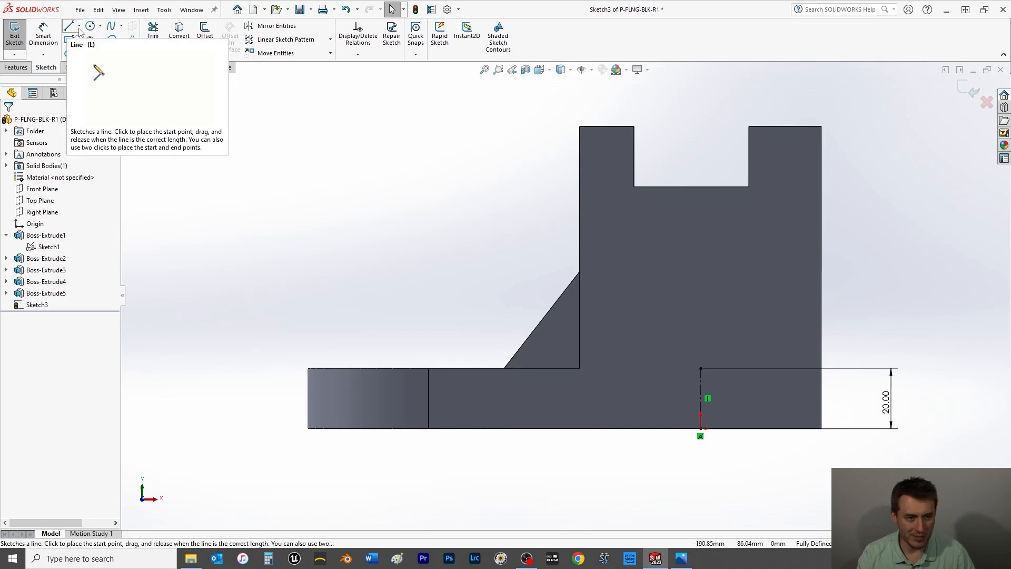
# Step: Sketch a three-point arc of about 16 mm radius, bulging upward over the centerline's upper end
pyautogui.click(90, 40)
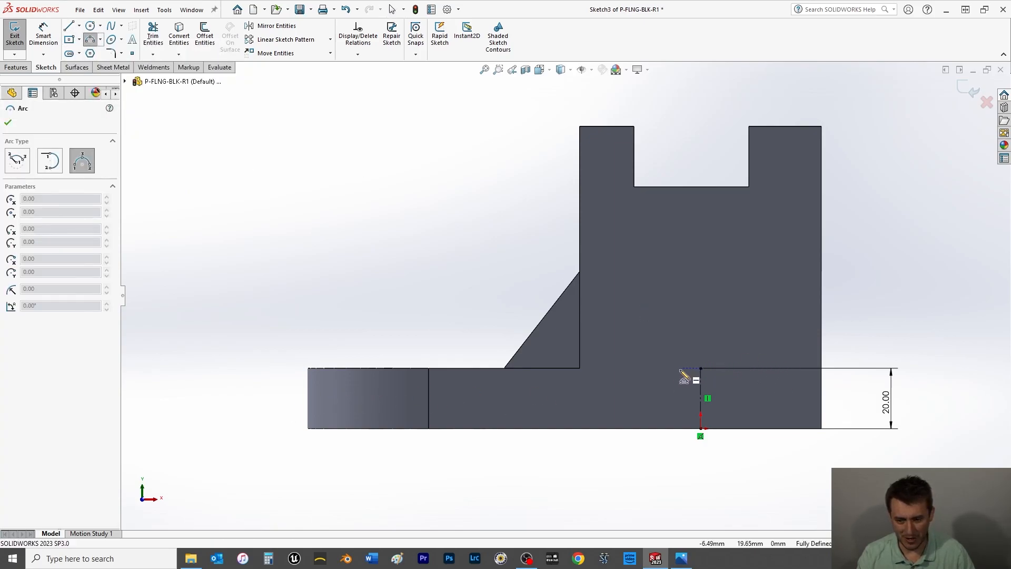
pyautogui.click(658, 368)
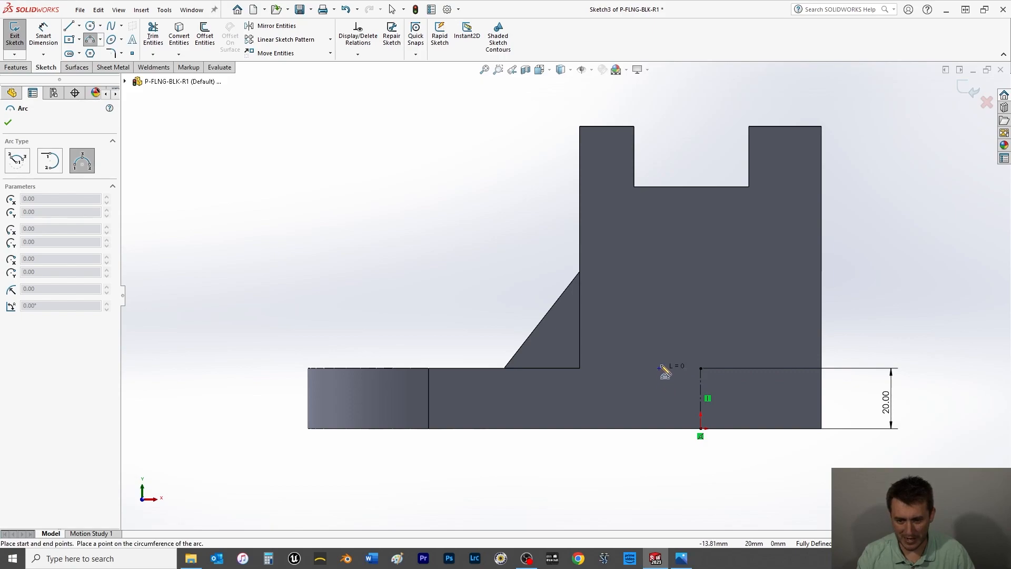
pyautogui.click(747, 369)
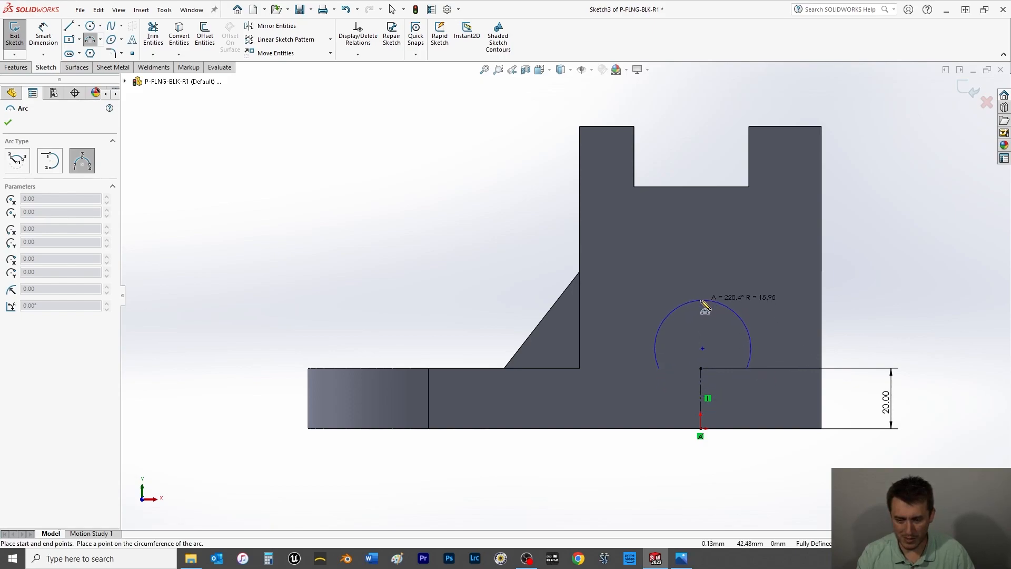
pyautogui.click(704, 303)
pyautogui.rightClick(622, 252)
pyautogui.click(627, 262)
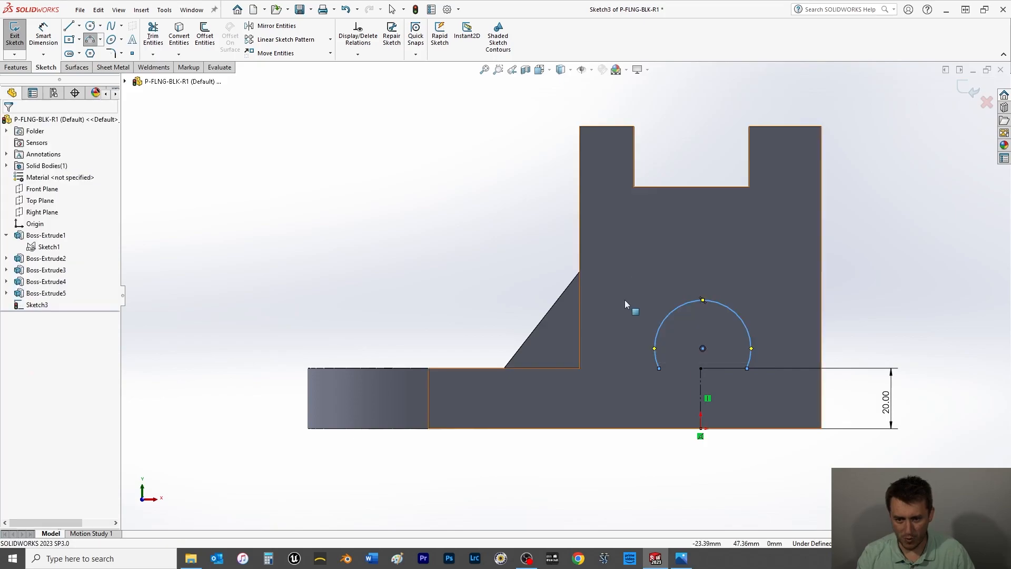
# Step: Add a Horizontal relation between the arc's two endpoints and its center point
pyautogui.click(659, 368)
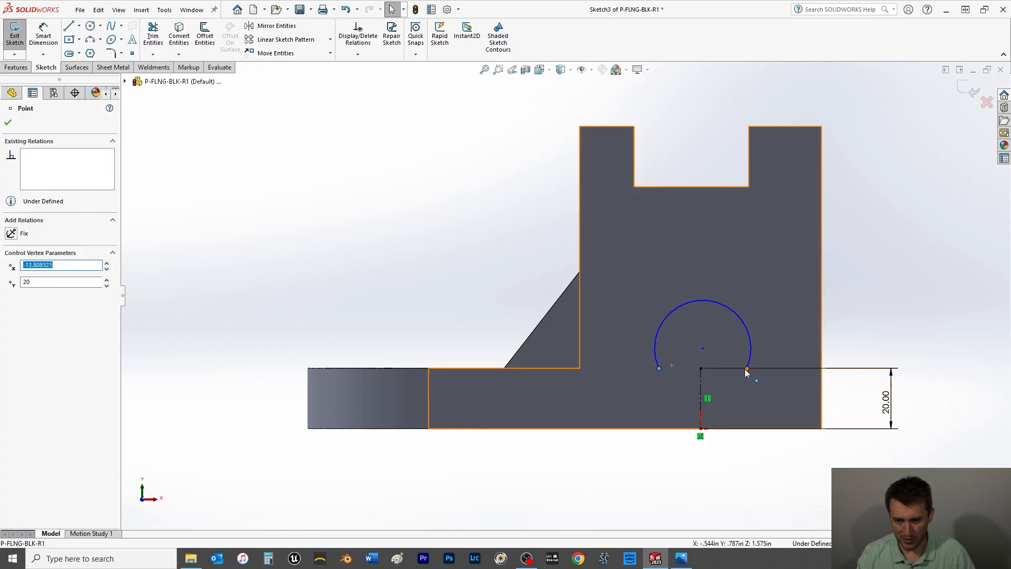
pyautogui.keyDown('ctrl'); pyautogui.click(747, 368); pyautogui.keyUp('ctrl')
pyautogui.keyDown('ctrl'); pyautogui.click(703, 348); pyautogui.keyUp('ctrl')
pyautogui.click(12, 293)
pyautogui.click(9, 122)
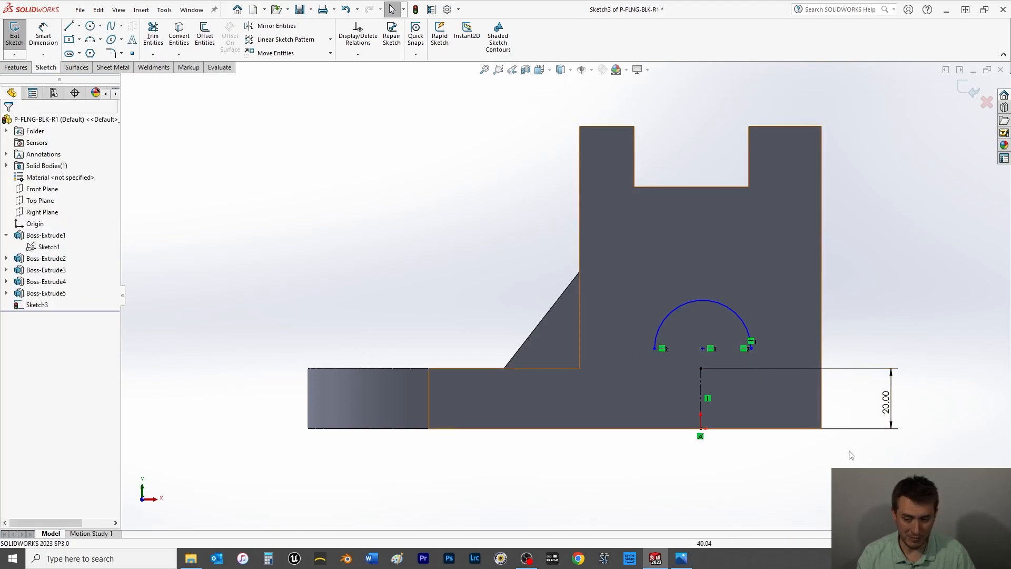
# Step: Make the arc's center point Coincident with the centerline's upper endpoint
pyautogui.click(703, 349)
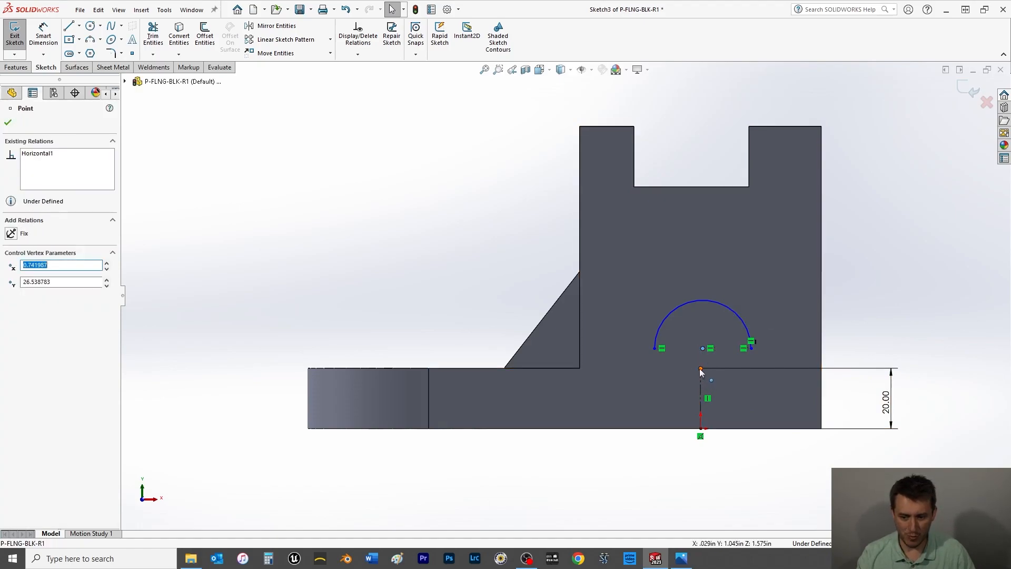
pyautogui.keyDown('ctrl'); pyautogui.click(701, 369); pyautogui.keyUp('ctrl')
pyautogui.click(11, 318)
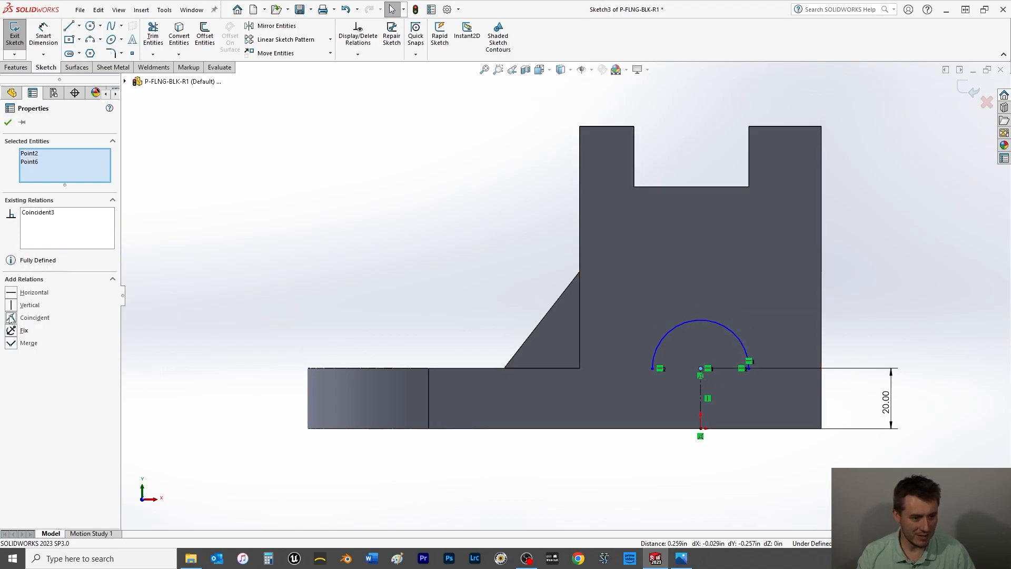
pyautogui.click(12, 124)
# Step: Dimension the arc's radius as 24 mm
pyautogui.click(43, 33)
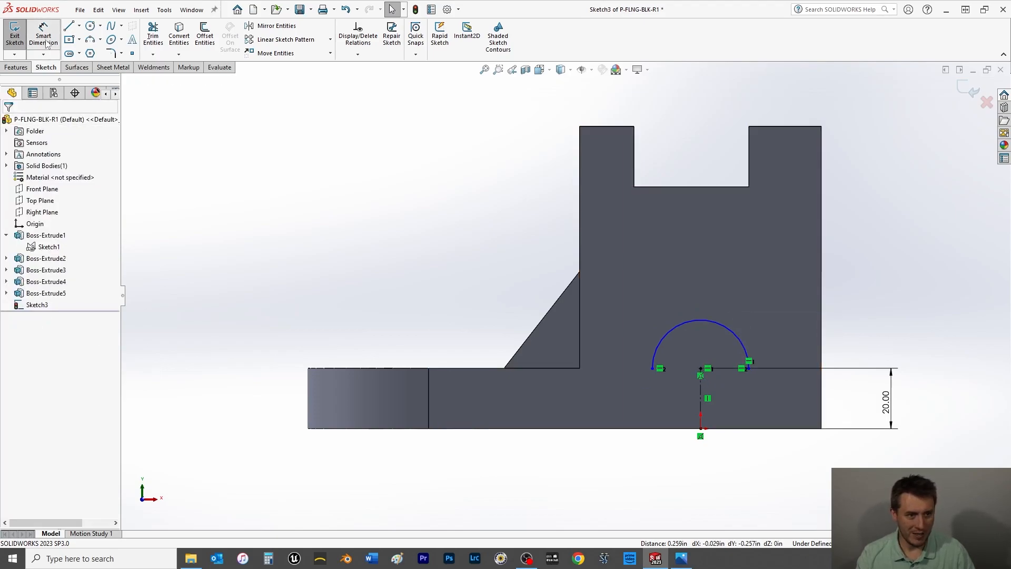
pyautogui.click(740, 333)
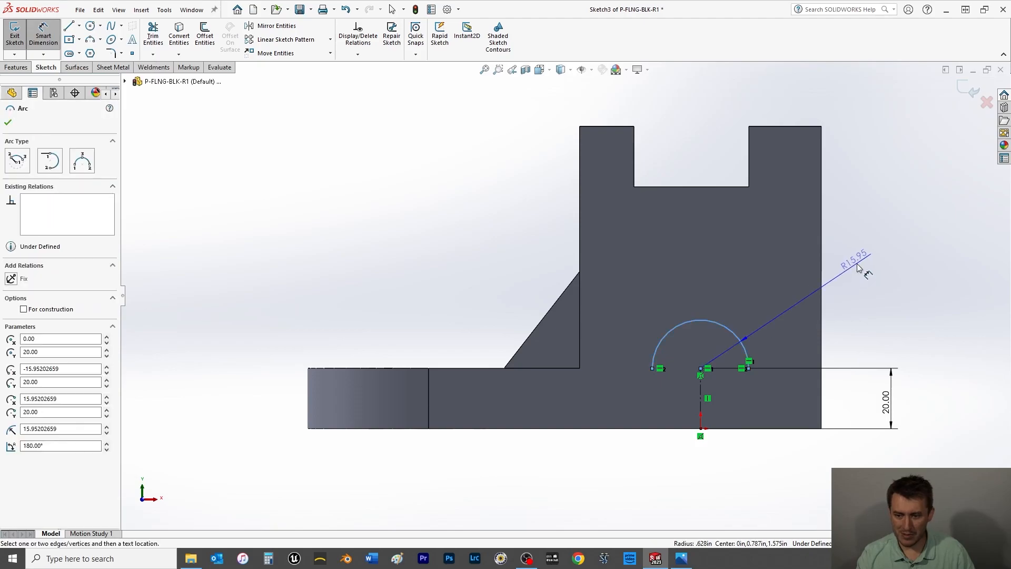
pyautogui.click(842, 263)
pyautogui.write('24')
pyautogui.press('Return')
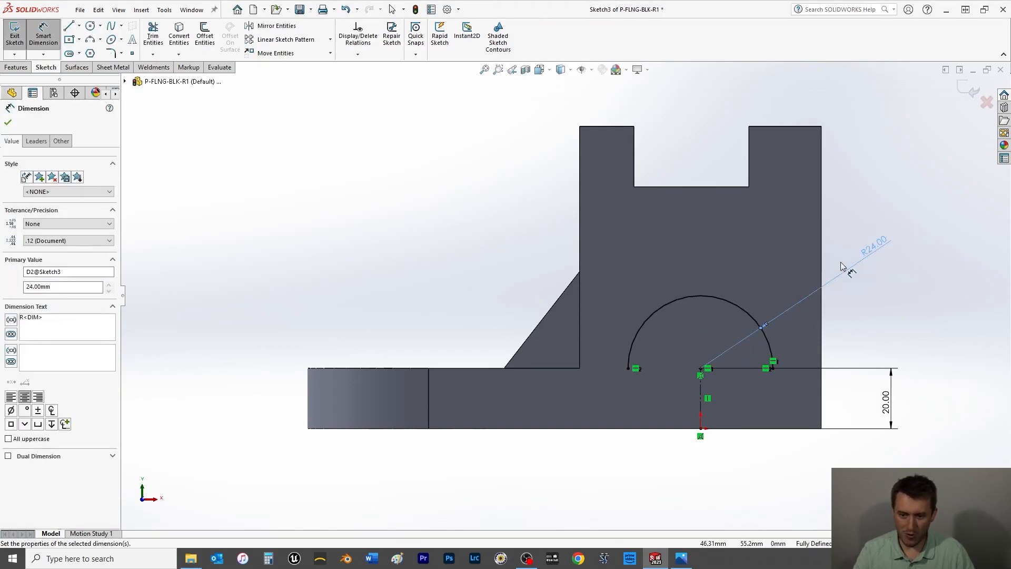
pyautogui.click(6, 121)
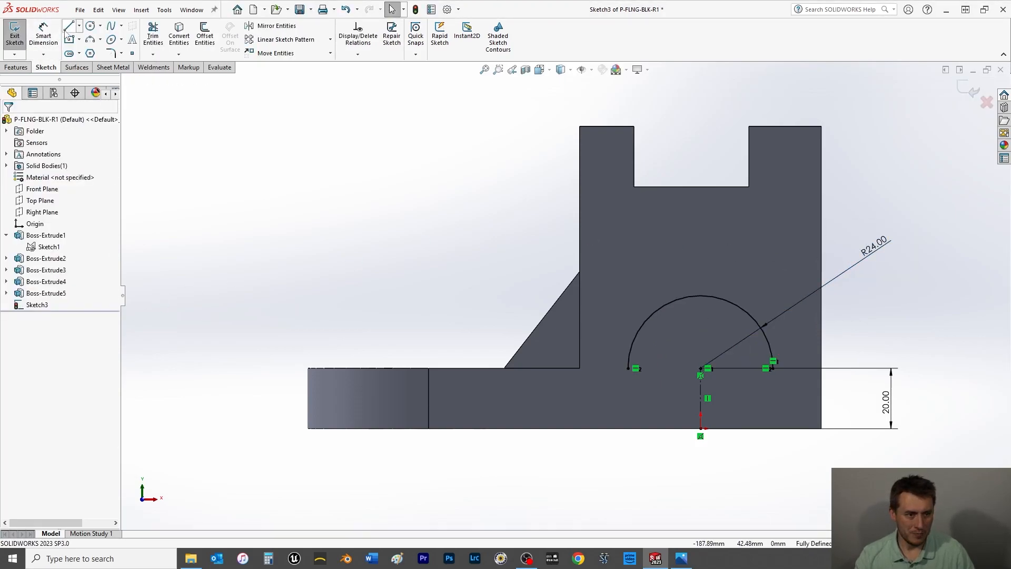
# Step: Close the arch profile with vertical lines from both arc ends to the block's bottom edge and a horizontal line along that edge
pyautogui.click(628, 368)
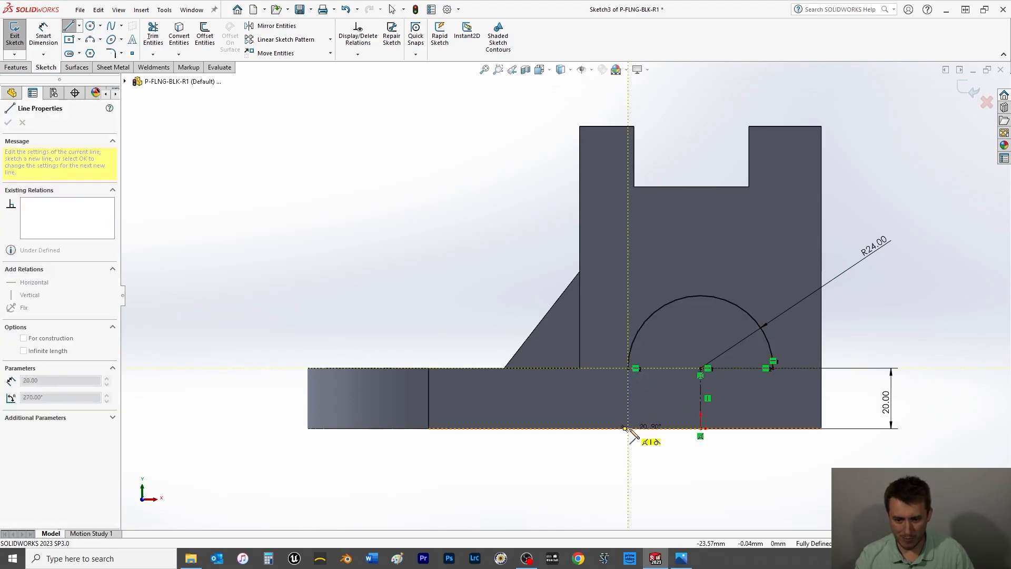
pyautogui.scroll(-2, 635, 421)
pyautogui.scroll(-2, 634, 419)
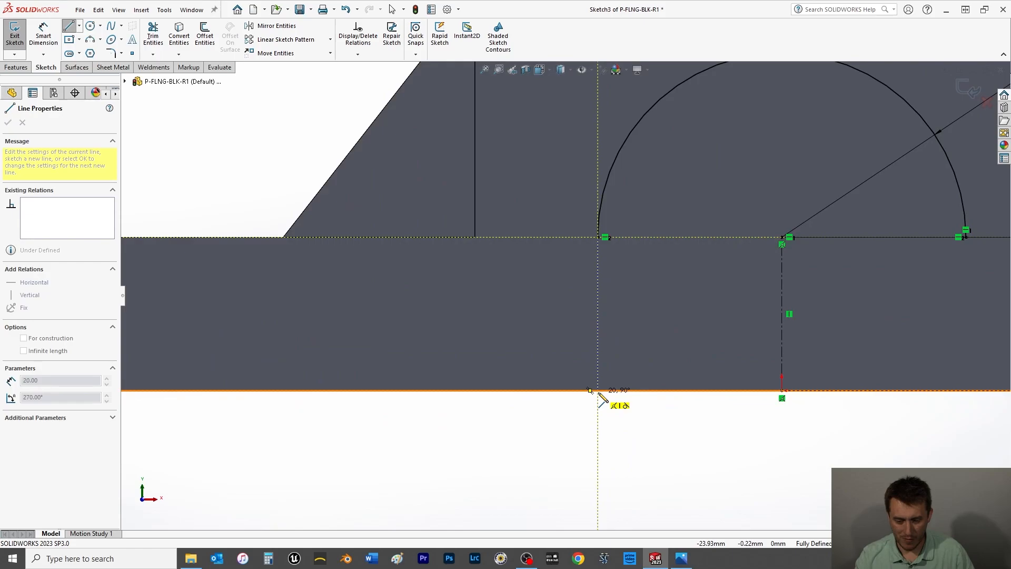
pyautogui.click(598, 391)
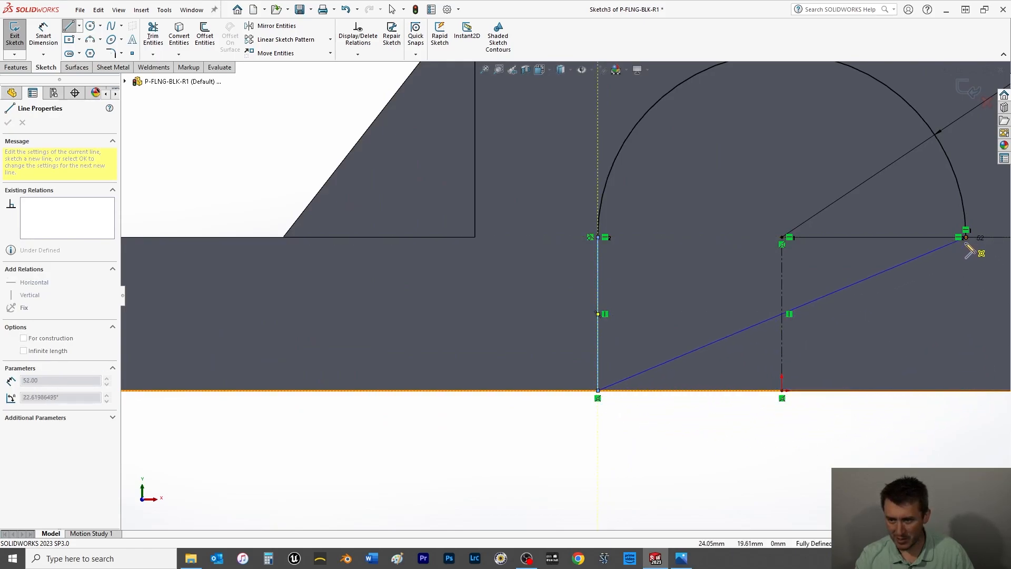
pyautogui.click(964, 392)
pyautogui.click(965, 238)
pyautogui.rightClick(914, 308)
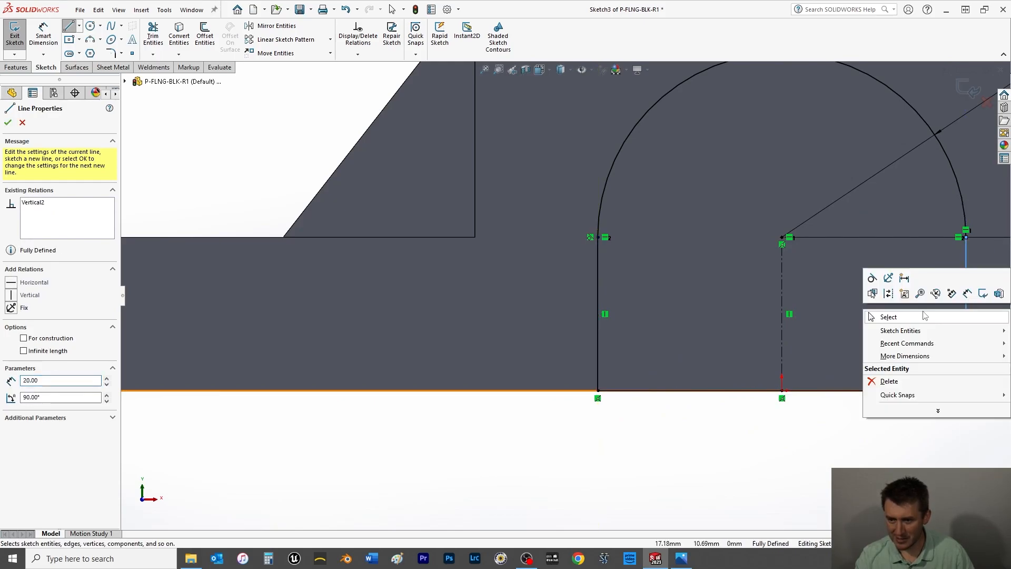
pyautogui.click(922, 318)
pyautogui.scroll(3, 797, 289)
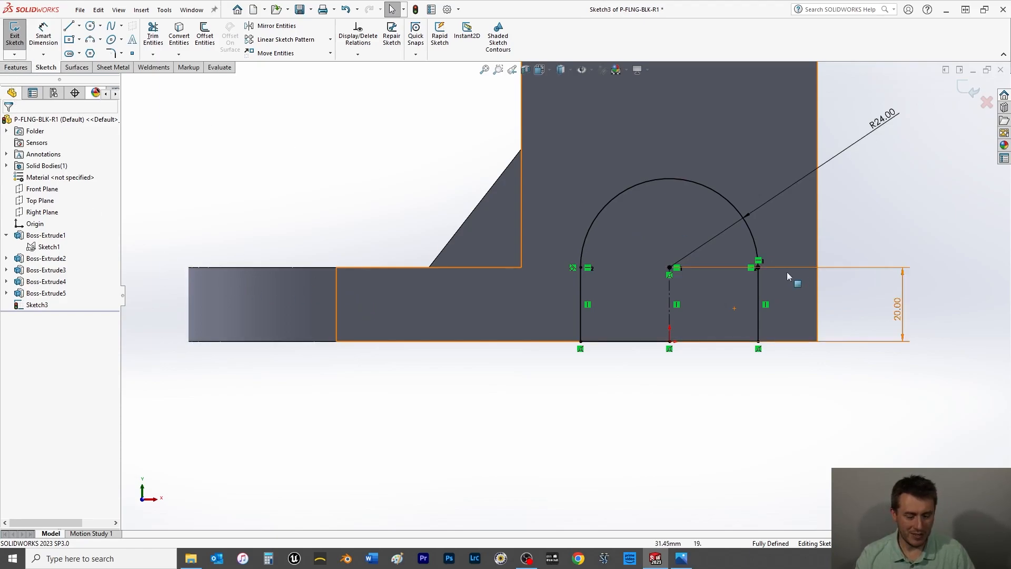
# Step: Cut-extrude the arch profile with the Up To Surface end condition, ending at the block's opposite side face
pyautogui.click(16, 67)
pyautogui.click(157, 34)
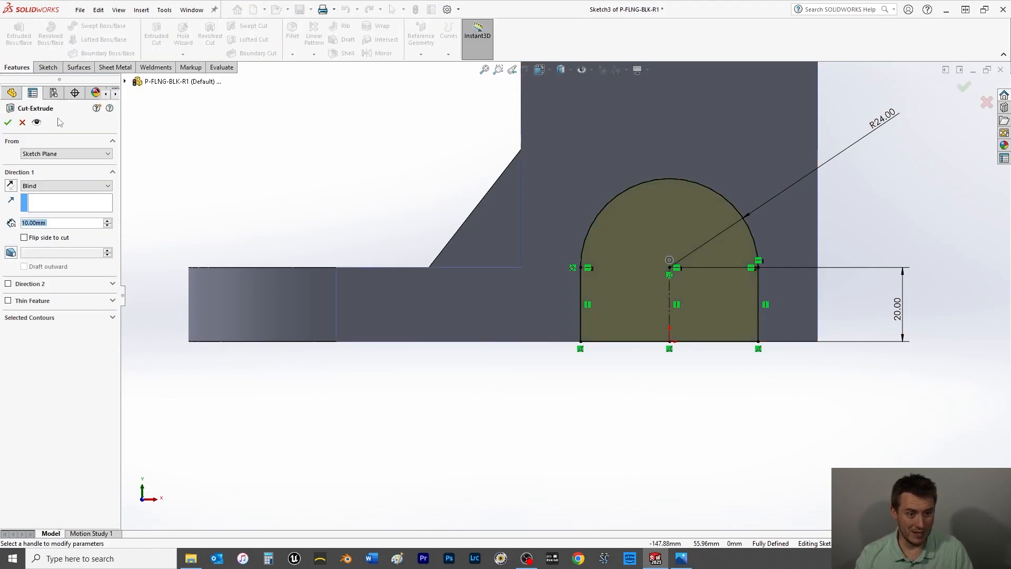
pyautogui.click(32, 187)
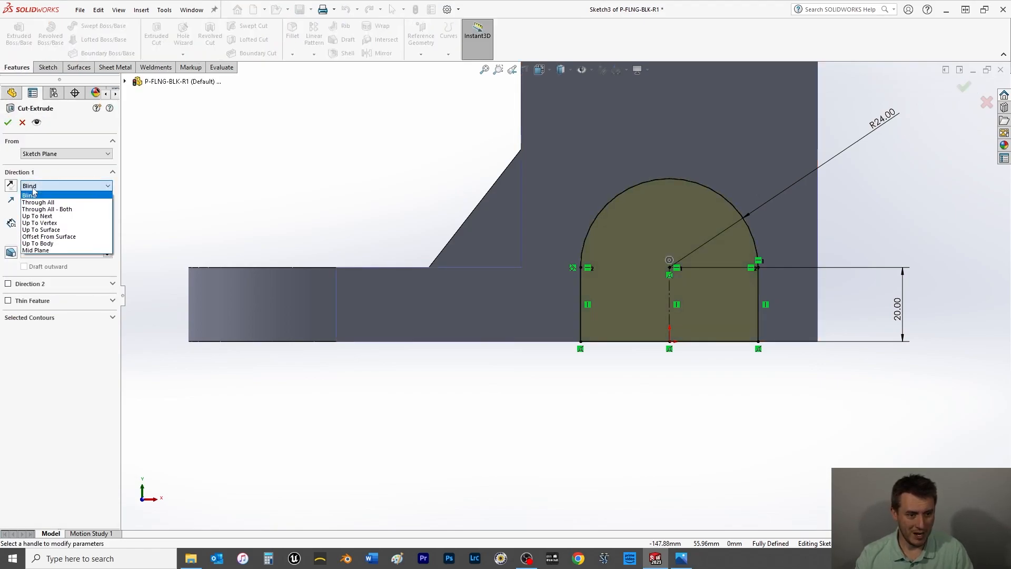
pyautogui.click(41, 229)
pyautogui.moveTo(270, 189); pyautogui.dragTo(366, 227, button='middle')
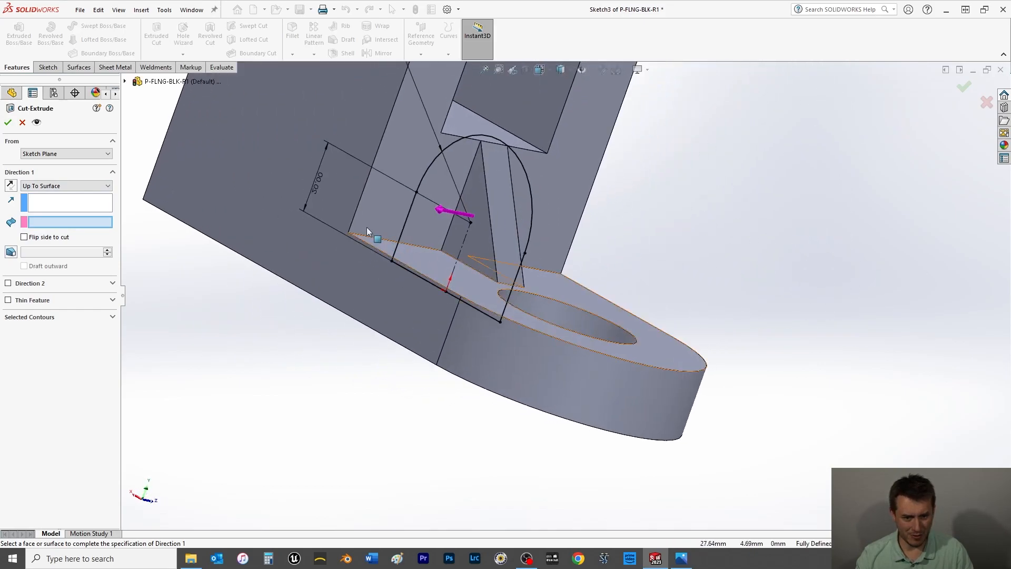
pyautogui.click(73, 192)
pyautogui.click(50, 207)
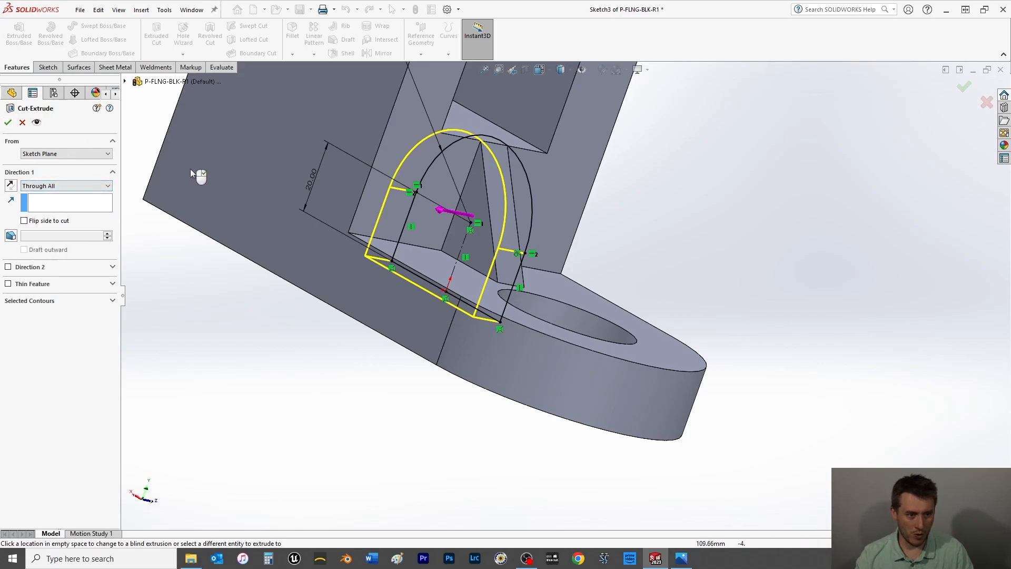
pyautogui.click(52, 186)
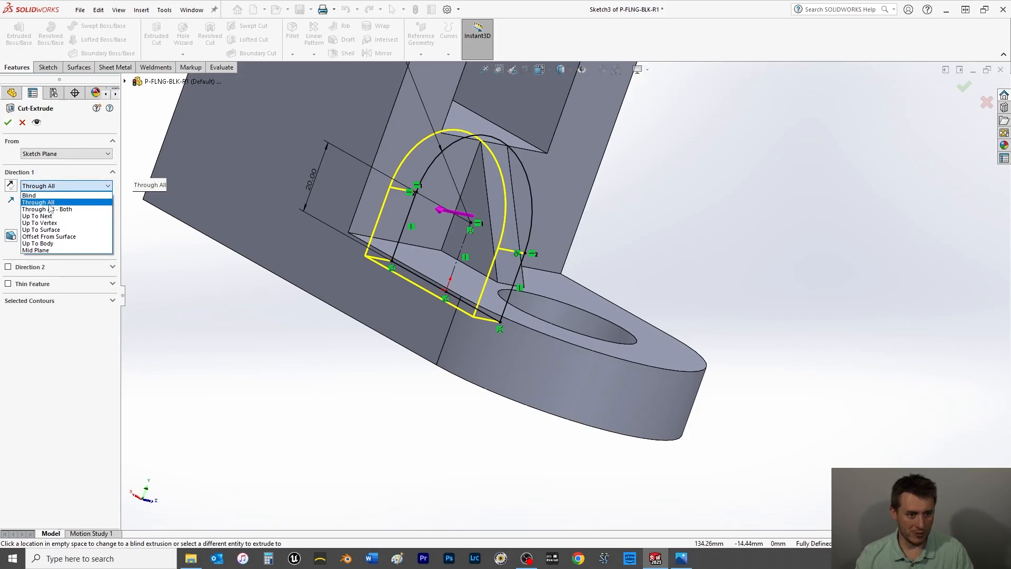
pyautogui.click(39, 231)
pyautogui.click(243, 151)
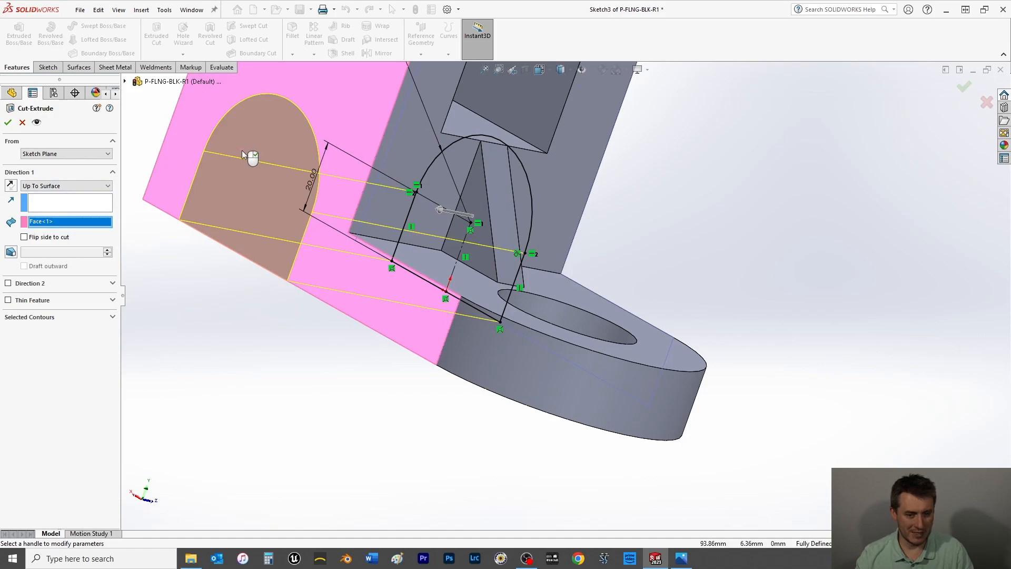
pyautogui.click(8, 122)
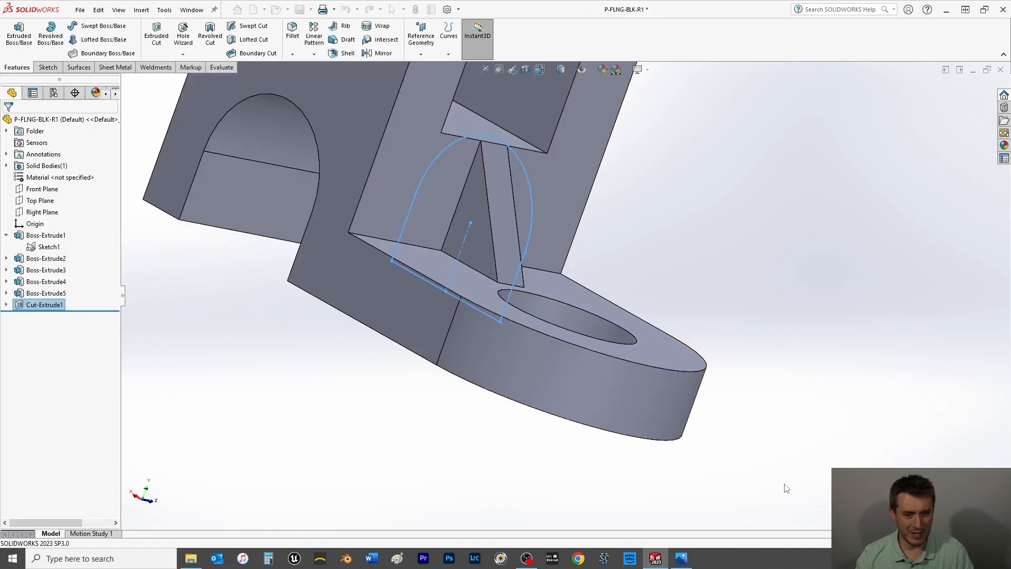
# Step: Measure the rounded outer top edge of the flange
pyautogui.press('space')
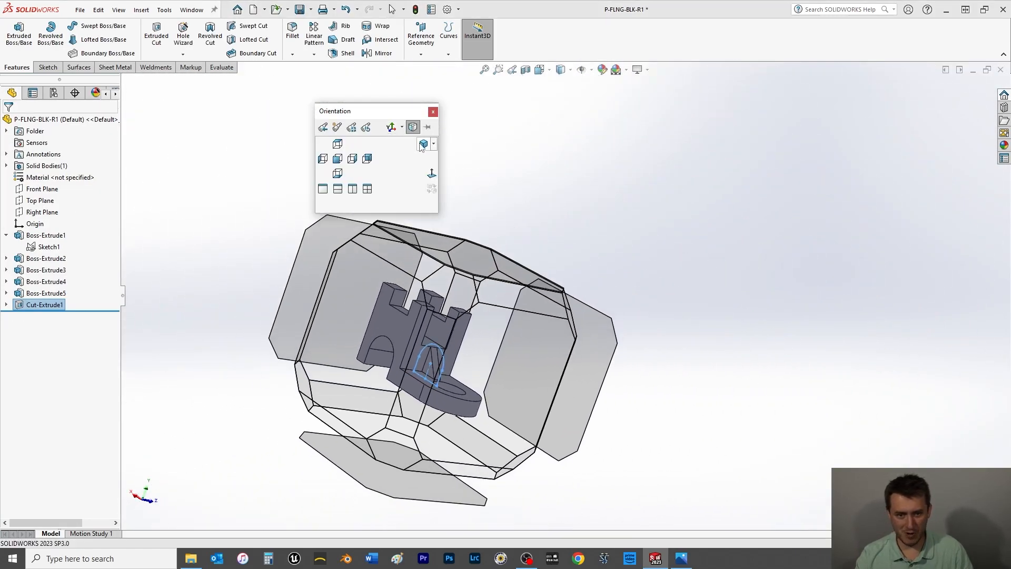
pyautogui.click(422, 146)
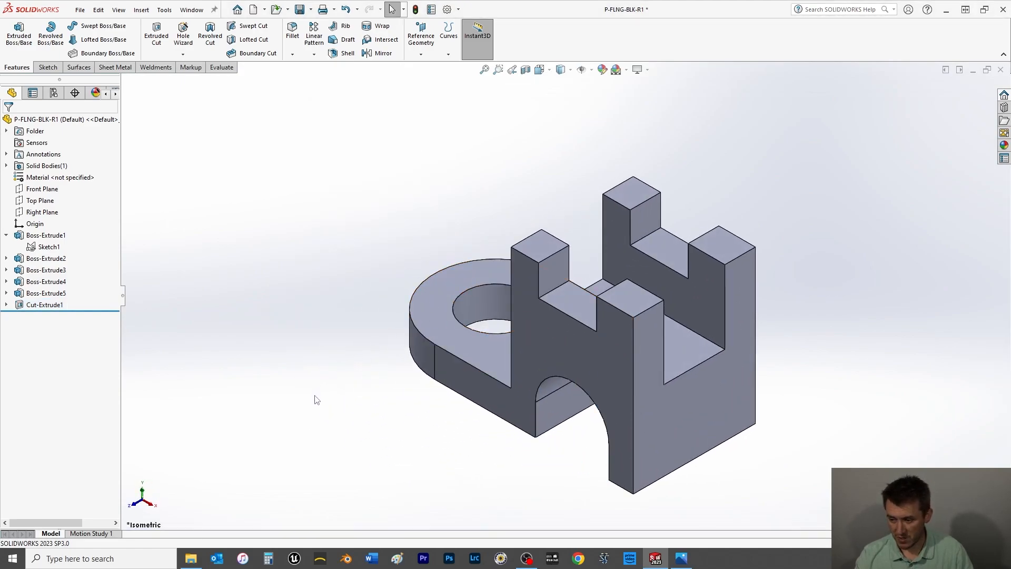
pyautogui.moveTo(314, 404); pyautogui.dragTo(357, 361, button='middle')
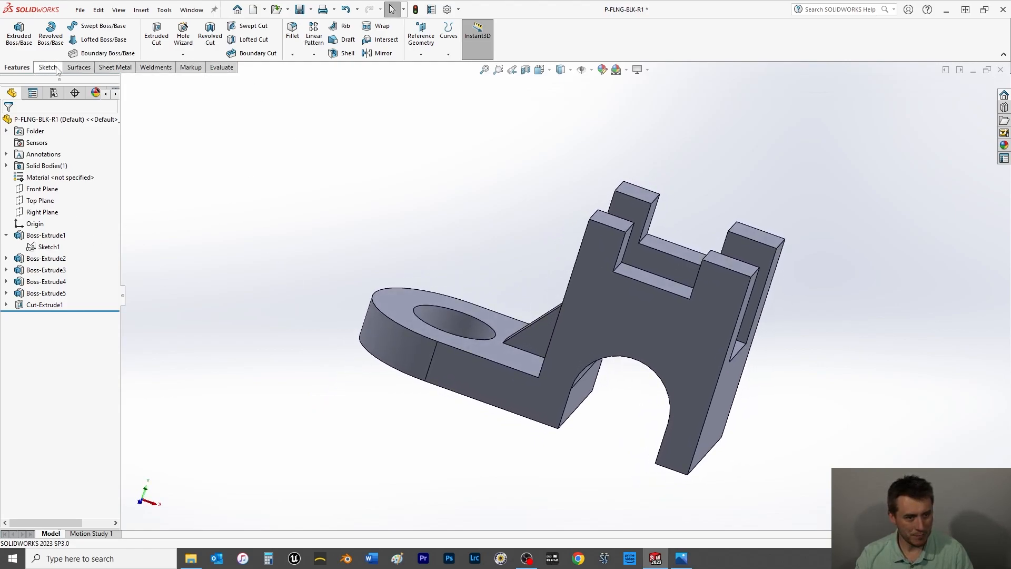
pyautogui.click(190, 67)
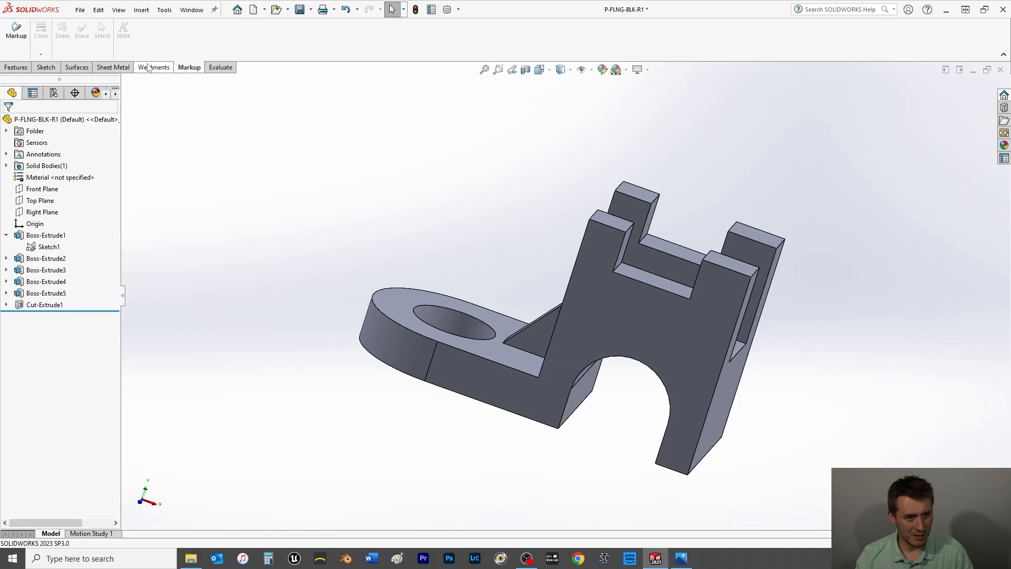
pyautogui.click(220, 67)
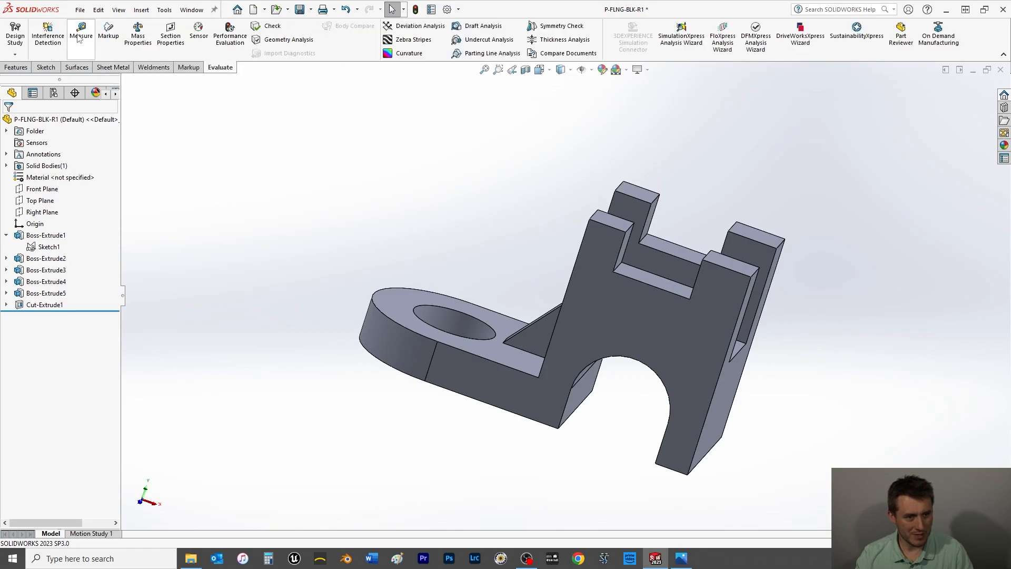
pyautogui.click(81, 32)
pyautogui.click(406, 289)
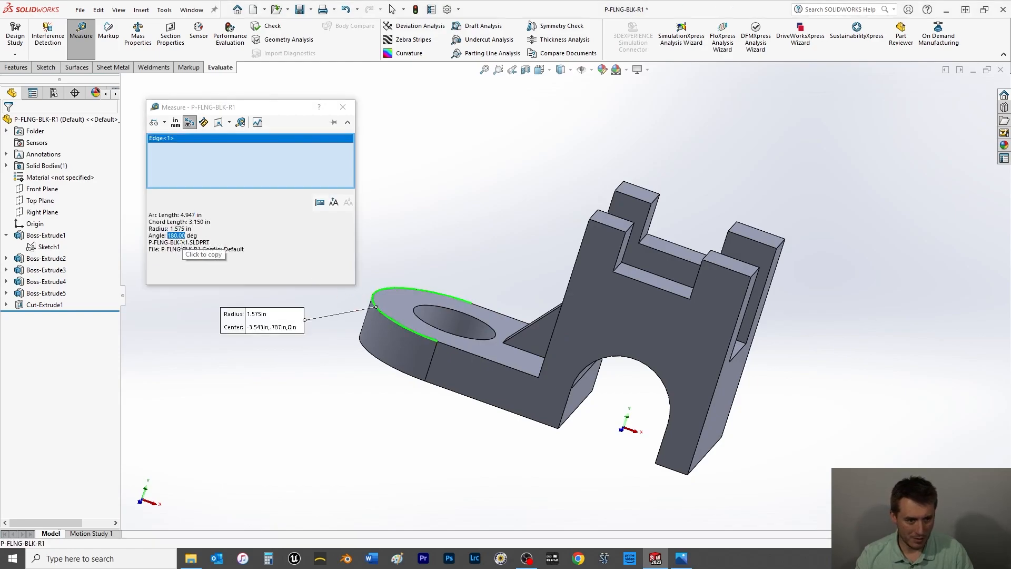
# Step: Turn on dual units for the edge measurement, with inches as primary and millimetres as secondary, and select its angle value
pyautogui.click(176, 124)
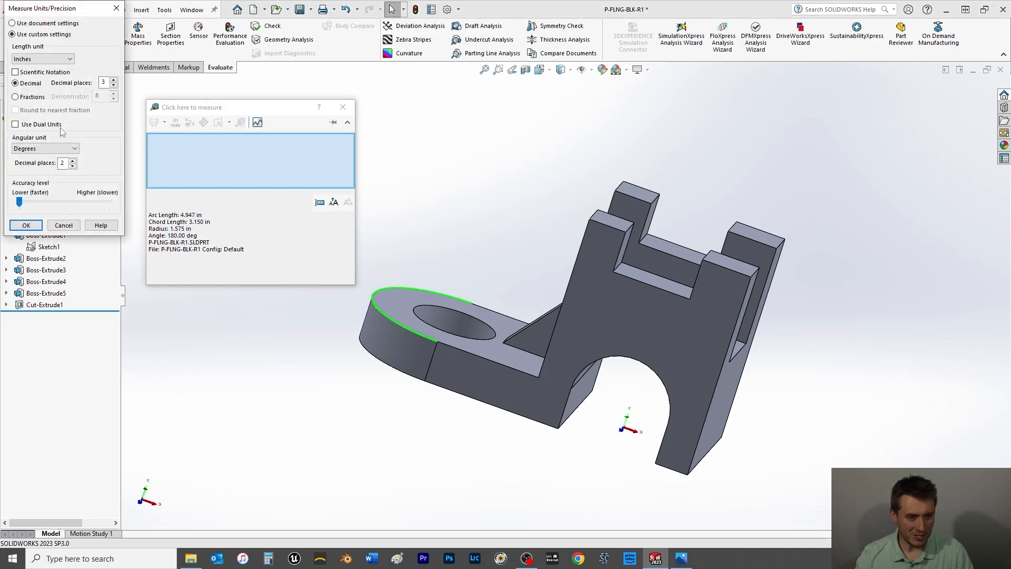
pyautogui.click(15, 124)
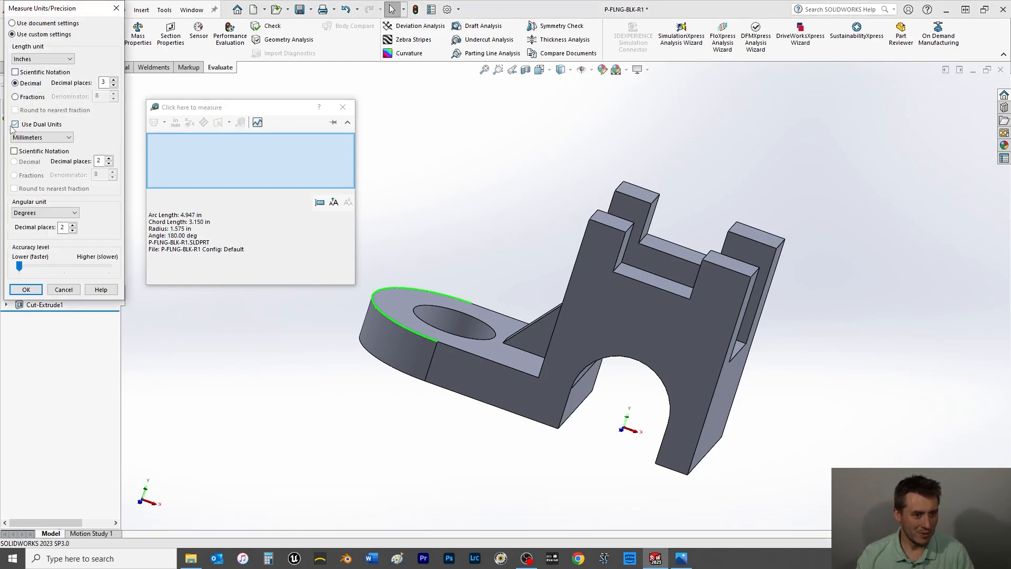
pyautogui.click(34, 291)
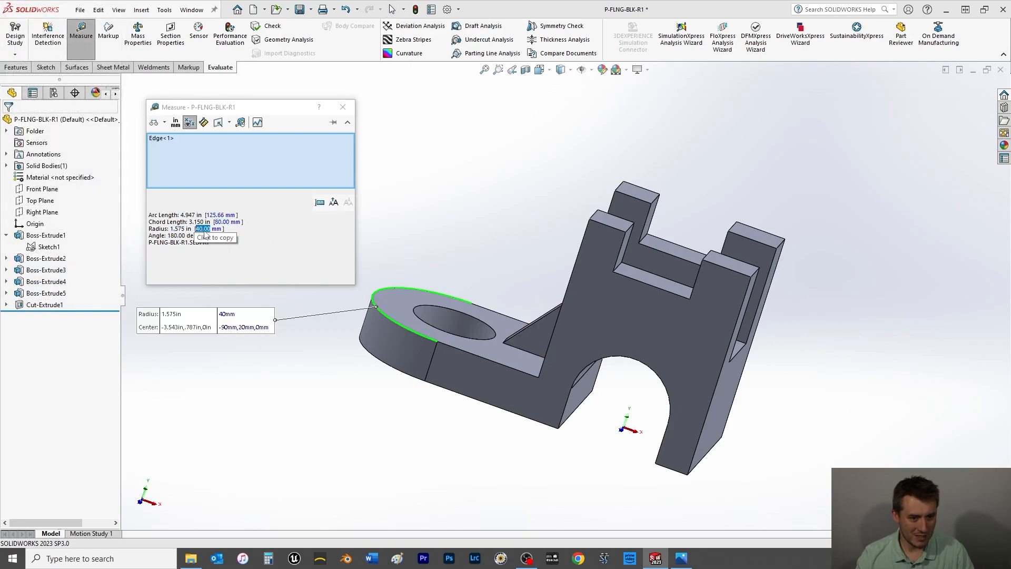
pyautogui.click(176, 235)
pyautogui.moveTo(503, 215); pyautogui.dragTo(377, 399, button='middle')
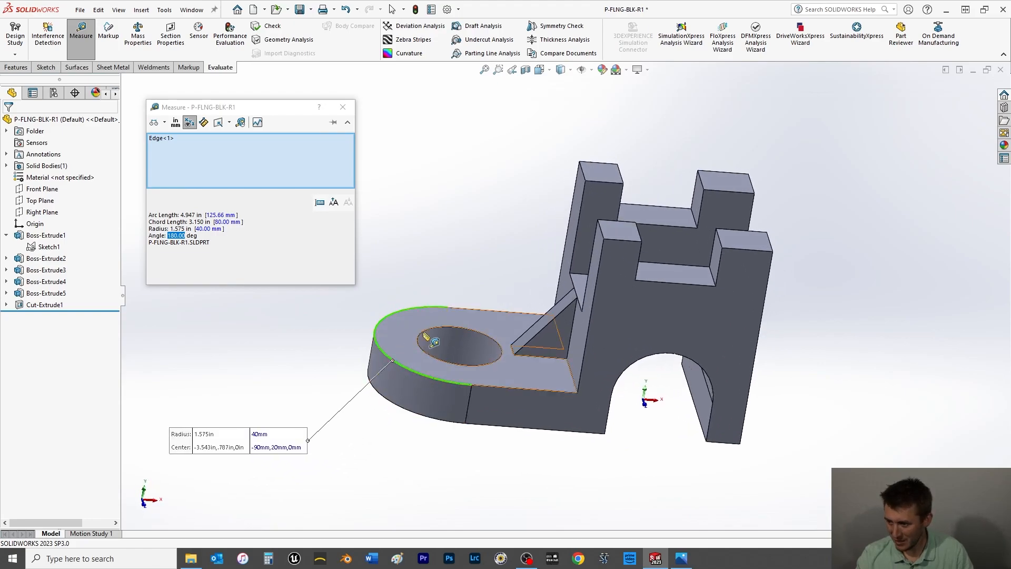
# Step: Clear the measured edge, measure the distance between the block slot's two facing inner side faces, and end measuring
pyautogui.click(163, 138)
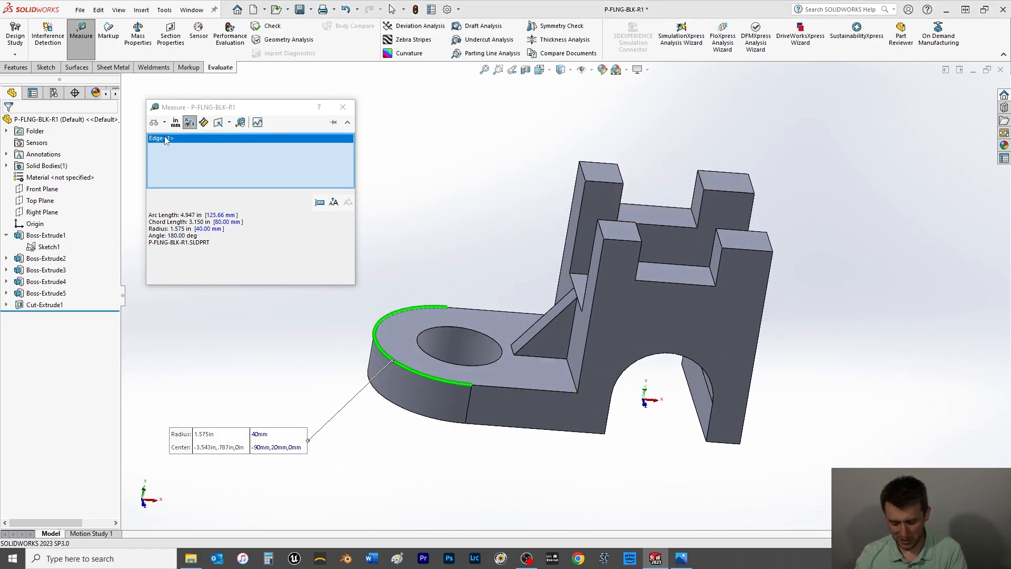
pyautogui.press('Delete')
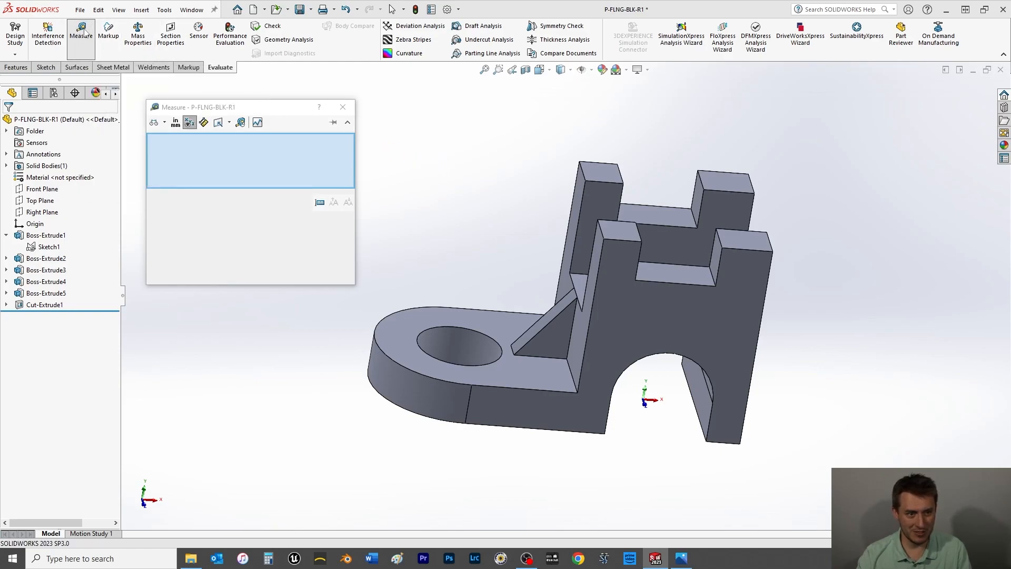
pyautogui.moveTo(406, 243); pyautogui.dragTo(594, 326, button='middle')
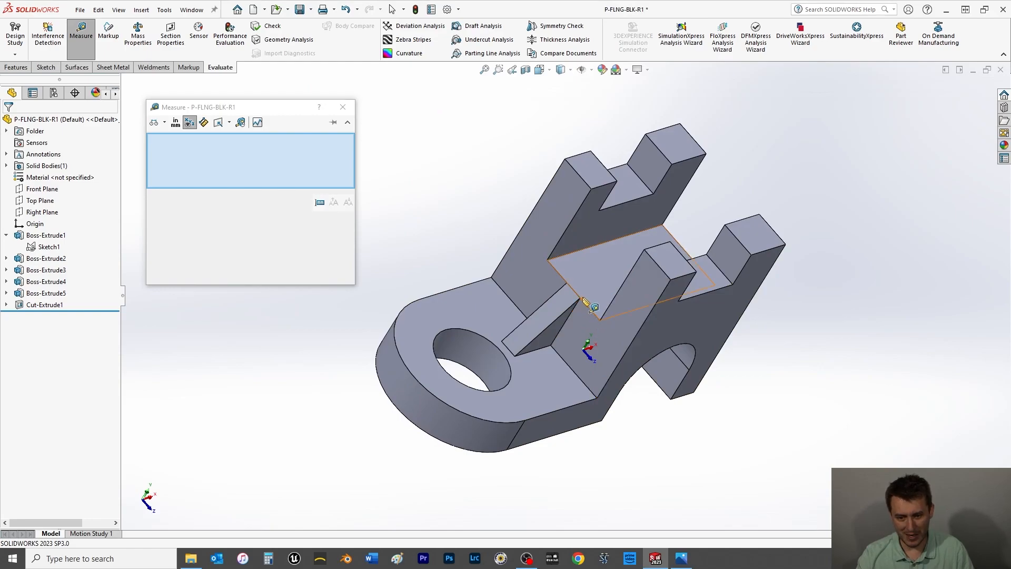
pyautogui.click(598, 248)
pyautogui.moveTo(598, 248); pyautogui.dragTo(651, 303, button='middle')
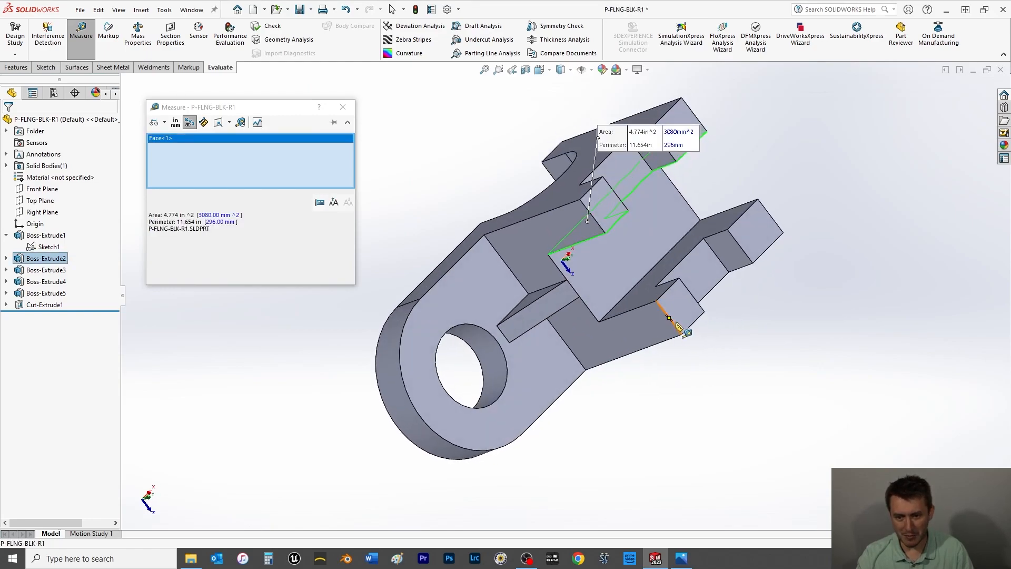
pyautogui.click(644, 293)
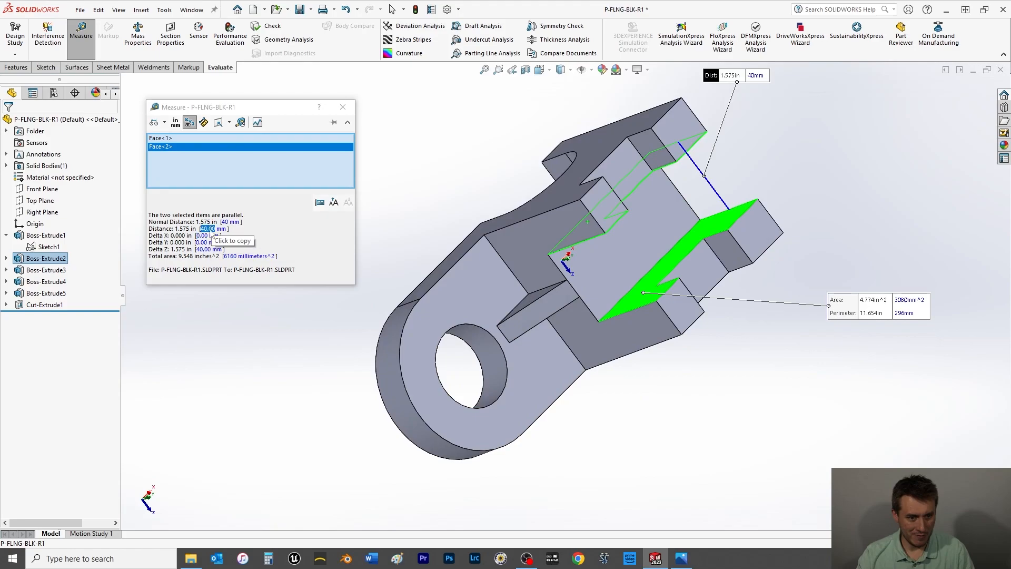
pyautogui.click(343, 107)
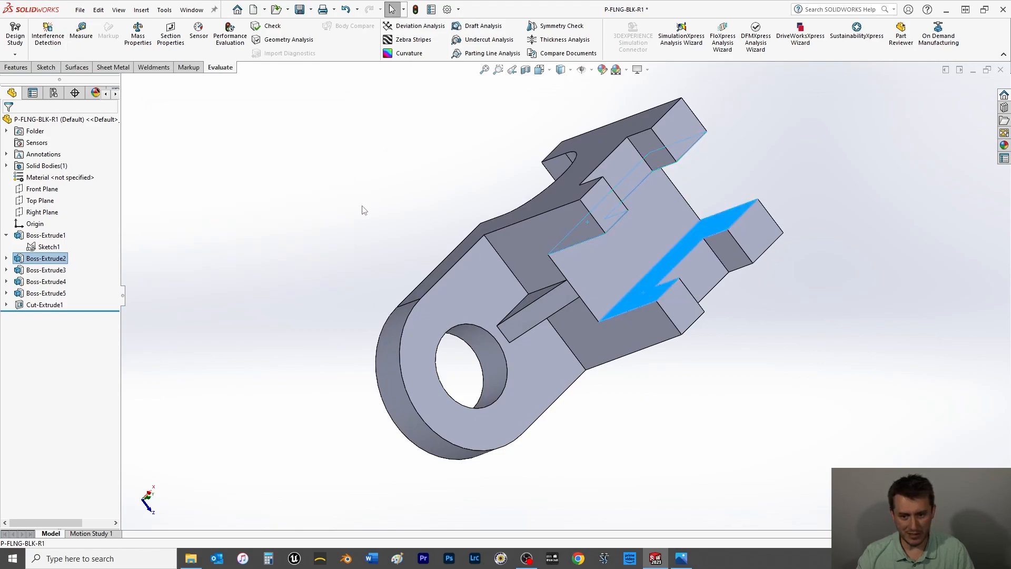
pyautogui.click(340, 221)
# Step: Assign the ABS material from the Plastics category of SOLIDWORKS Materials to the part
pyautogui.moveTo(331, 244); pyautogui.dragTo(273, 221, button='middle')
pyautogui.click(83, 179)
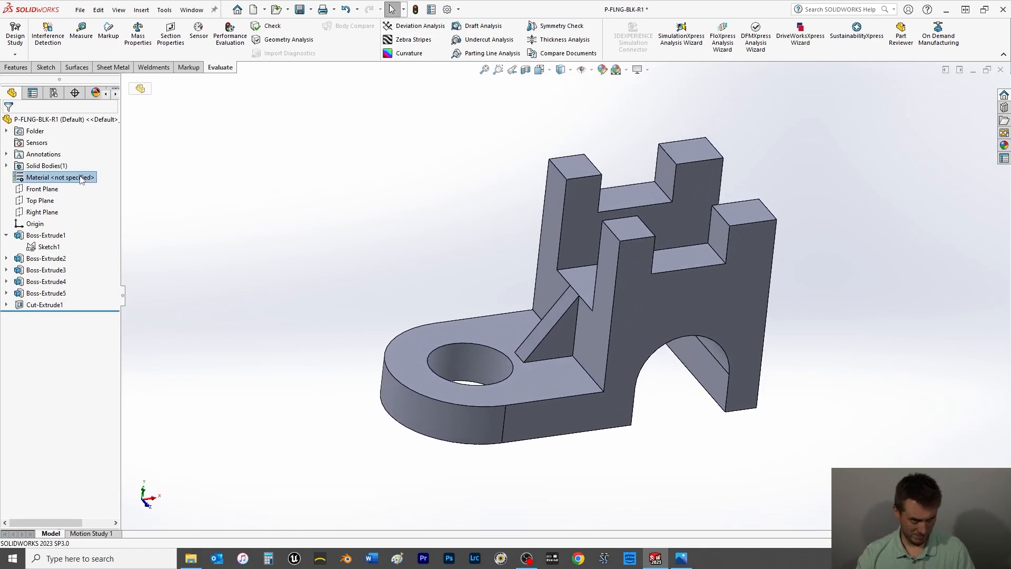
pyautogui.rightClick(53, 180)
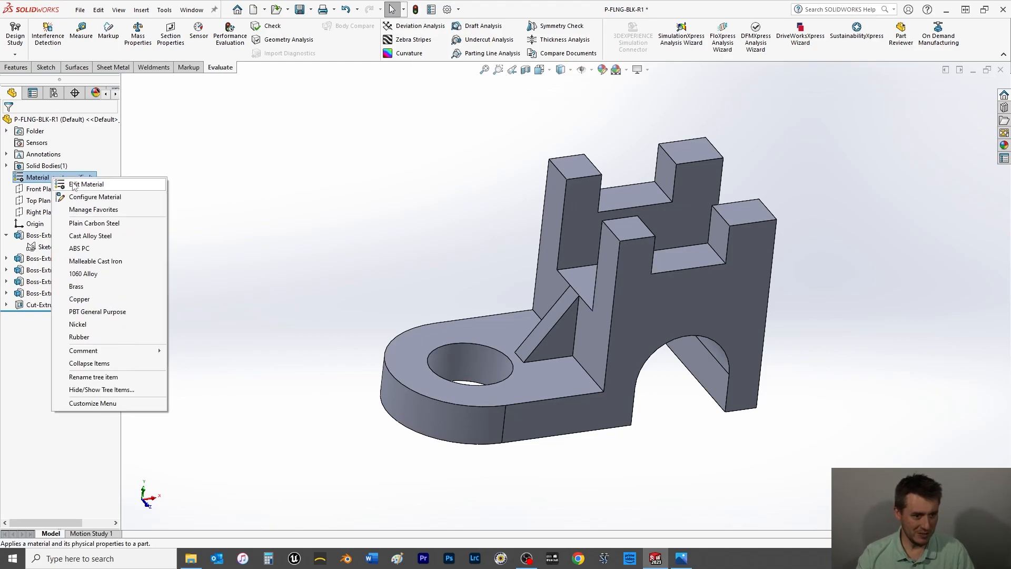
pyautogui.click(74, 184)
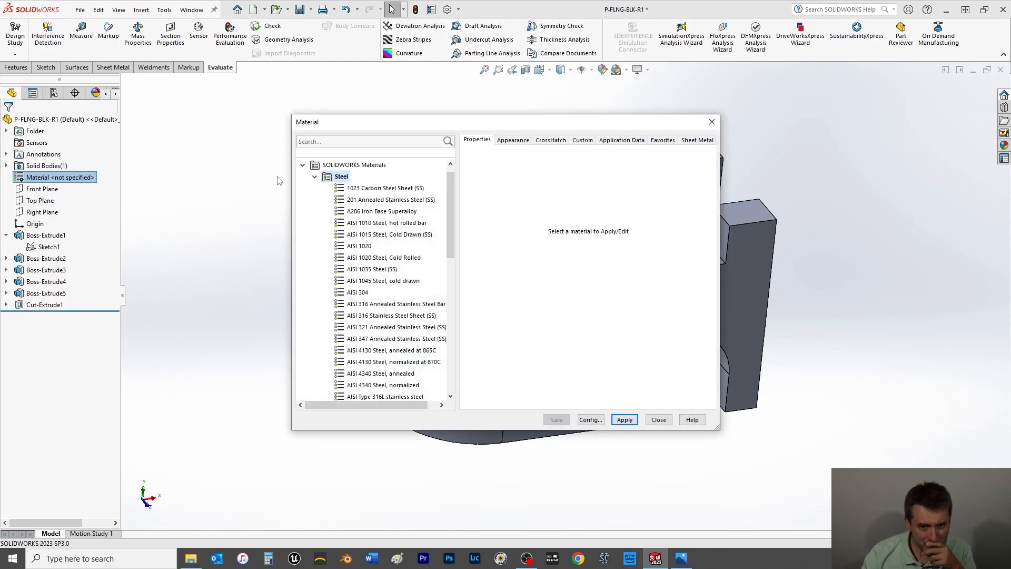
pyautogui.click(315, 177)
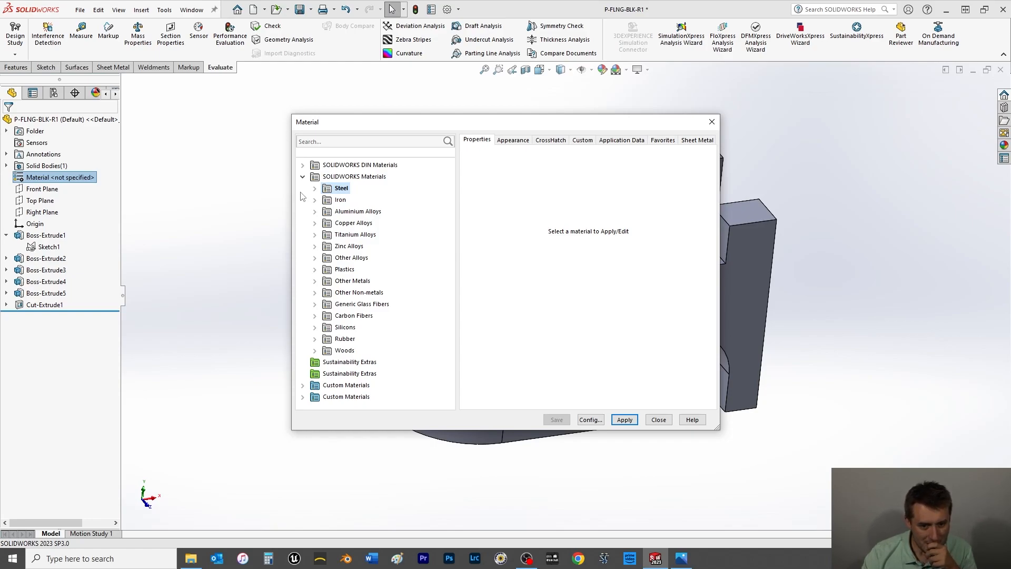
pyautogui.click(315, 269)
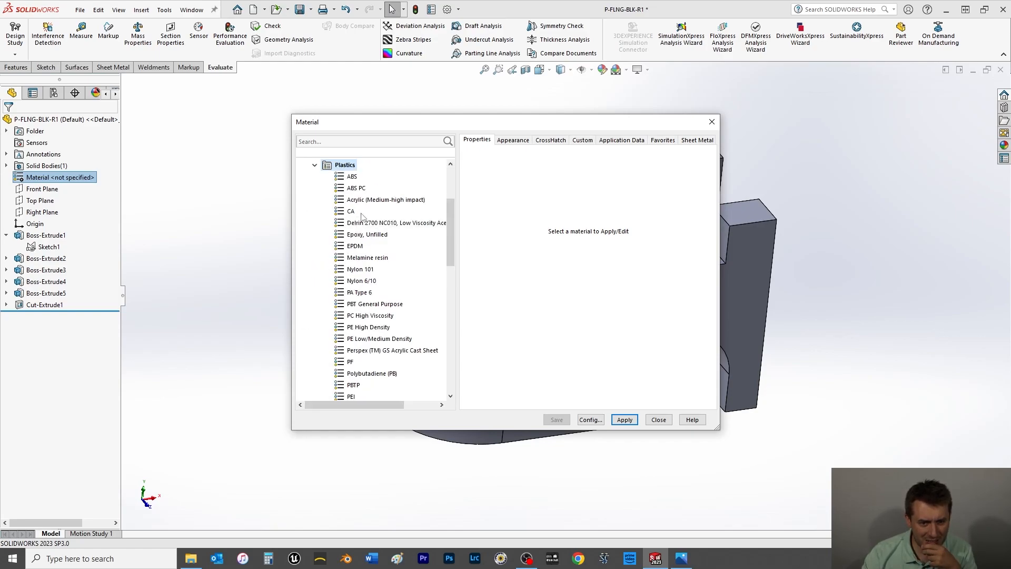
pyautogui.click(351, 177)
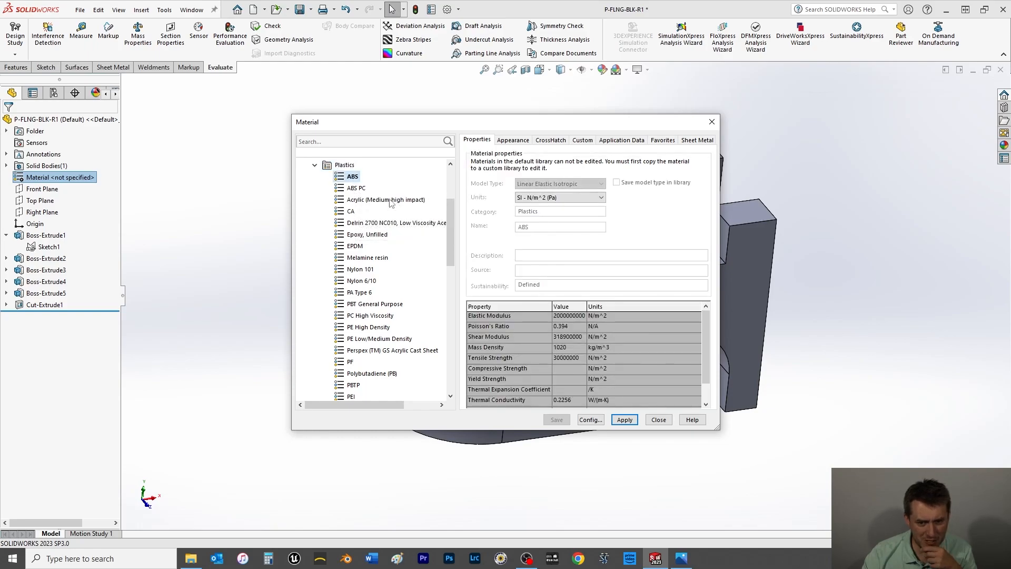
pyautogui.click(614, 420)
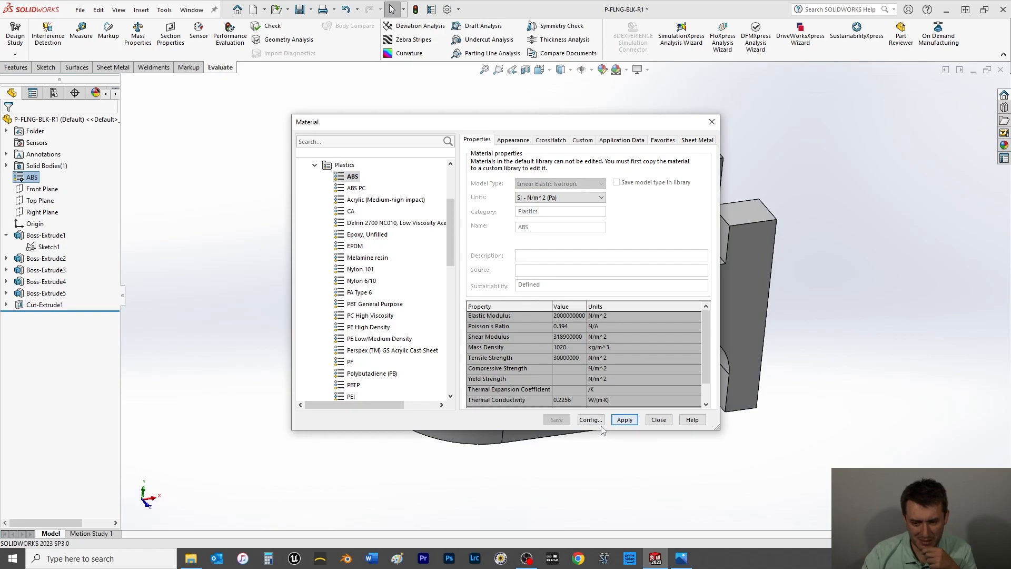
pyautogui.click(659, 419)
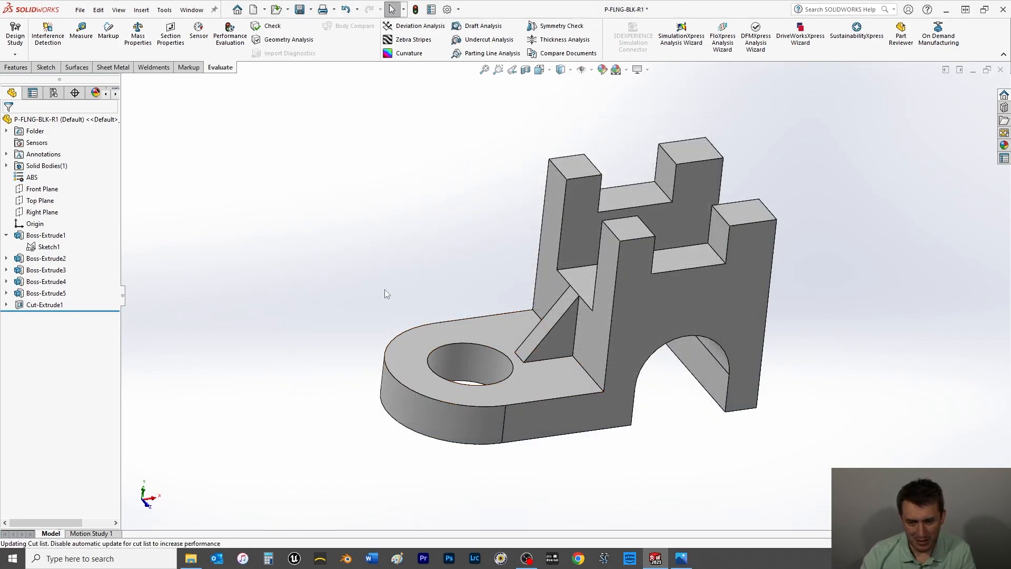
# Step: Examine the whole part with its ABS appearance, including the flange, rib, slotted block and arched cut
pyautogui.click(638, 69)
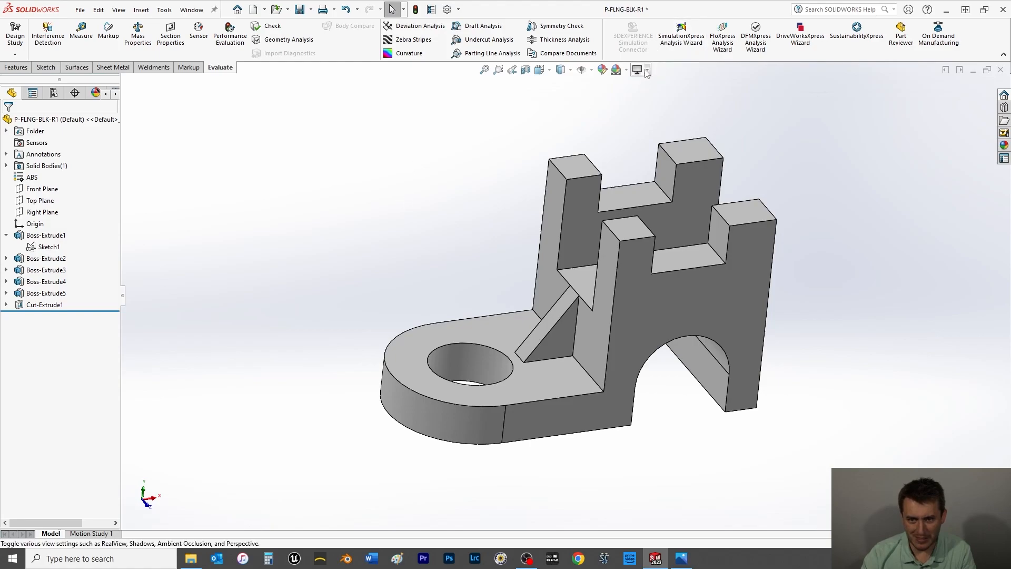
pyautogui.click(639, 69)
pyautogui.moveTo(427, 211); pyautogui.dragTo(487, 237, button='middle')
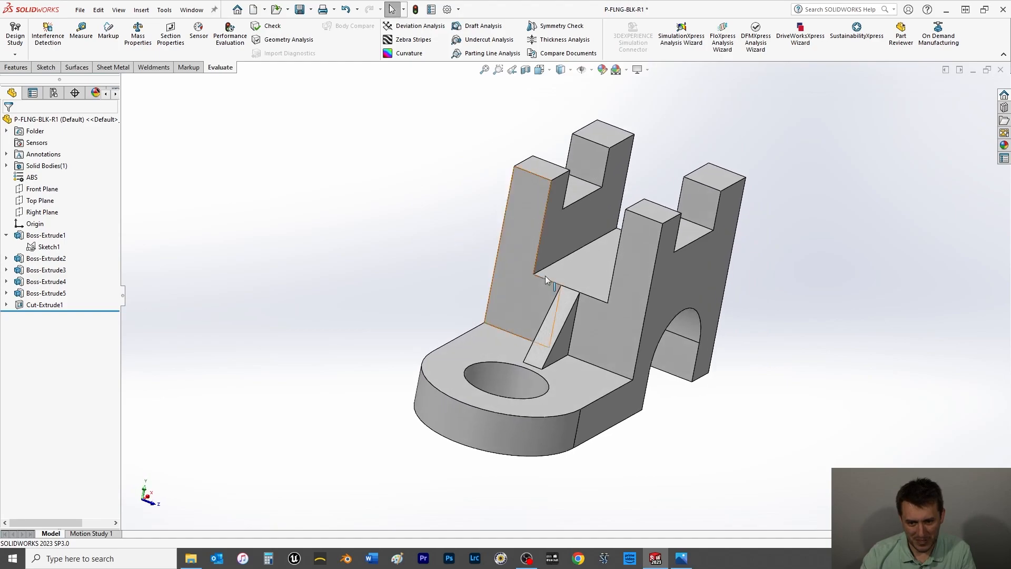
pyautogui.scroll(-5, 559, 300)
pyautogui.middleClick(571, 360)
pyautogui.moveTo(571, 360); pyautogui.dragTo(548, 350, button='middle')
pyautogui.scroll(5, 546, 352)
pyautogui.moveTo(451, 372)
pyautogui.mouseDown(button='middle')
pyautogui.moveTo(390, 322)
pyautogui.moveTo(462, 351)
pyautogui.moveTo(453, 355)
pyautogui.mouseUp(button='middle')
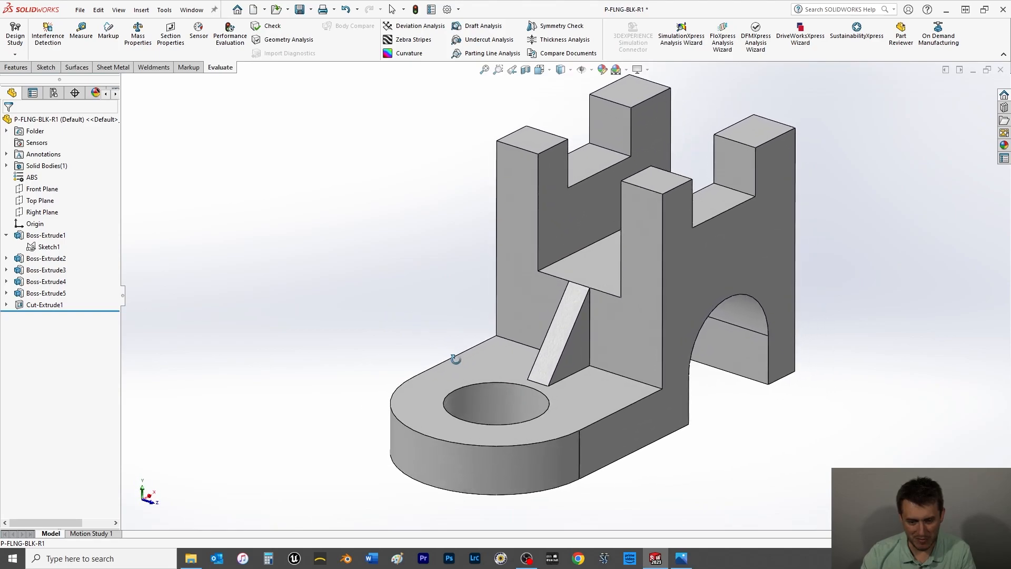
pyautogui.scroll(3, 476, 318)
pyautogui.scroll(-2, 632, 266)
pyautogui.scroll(-1, 621, 269)
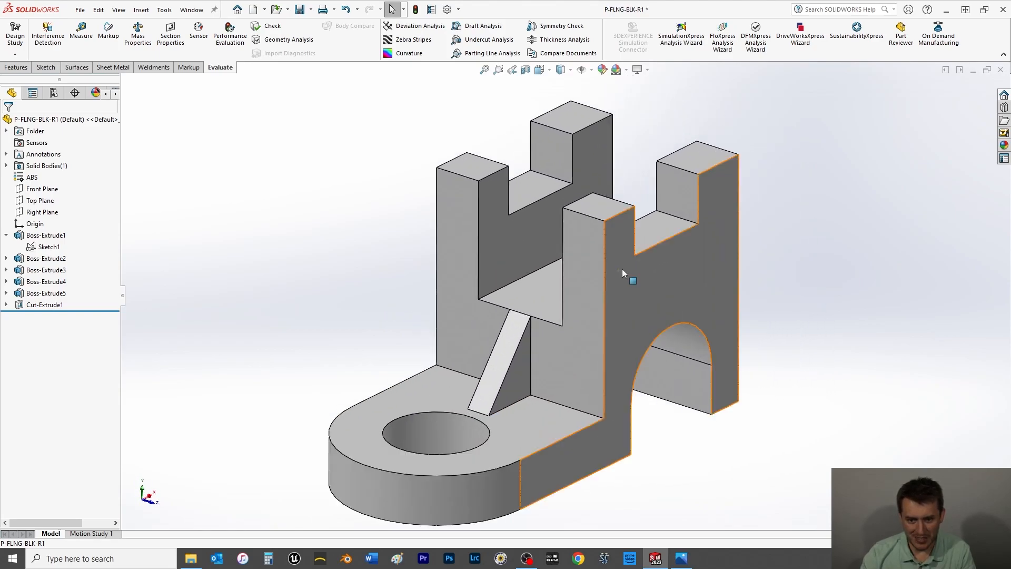
pyautogui.scroll(1, 474, 305)
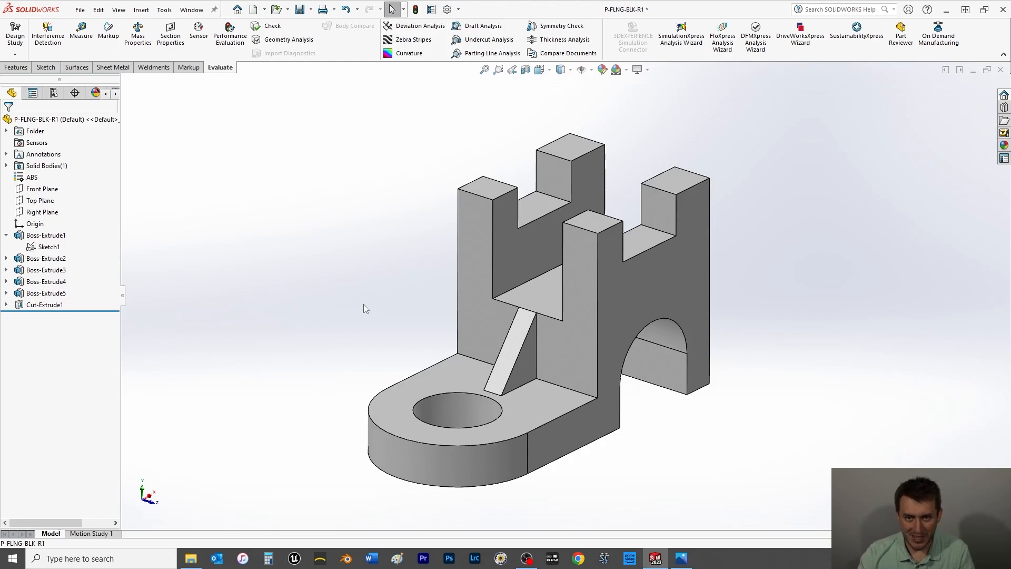